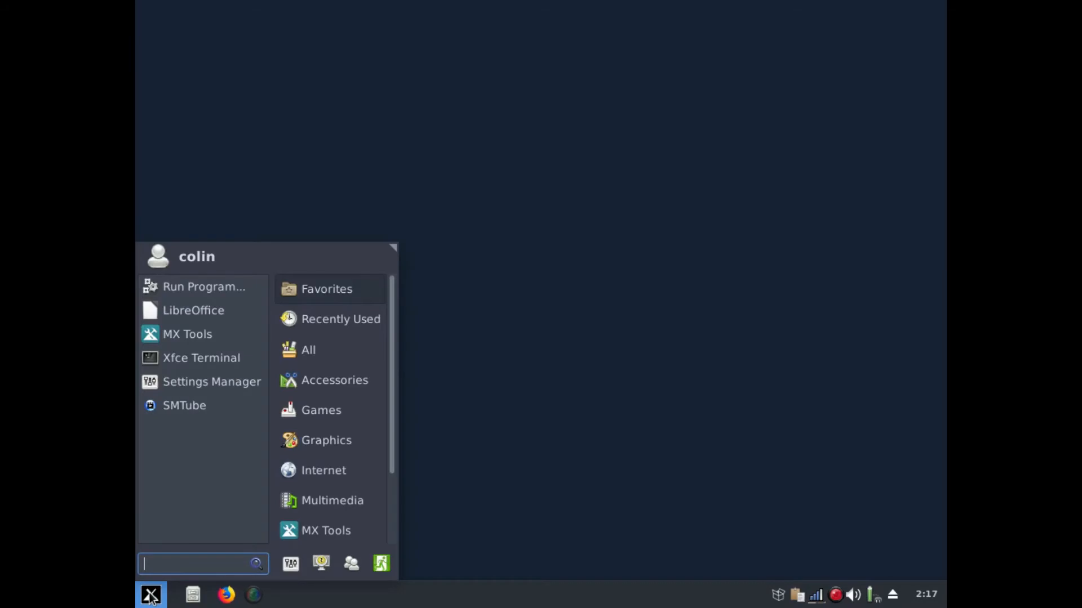
# Open Conky Manager briefly, then close it along with the MX Tools window
pyautogui.write('con')
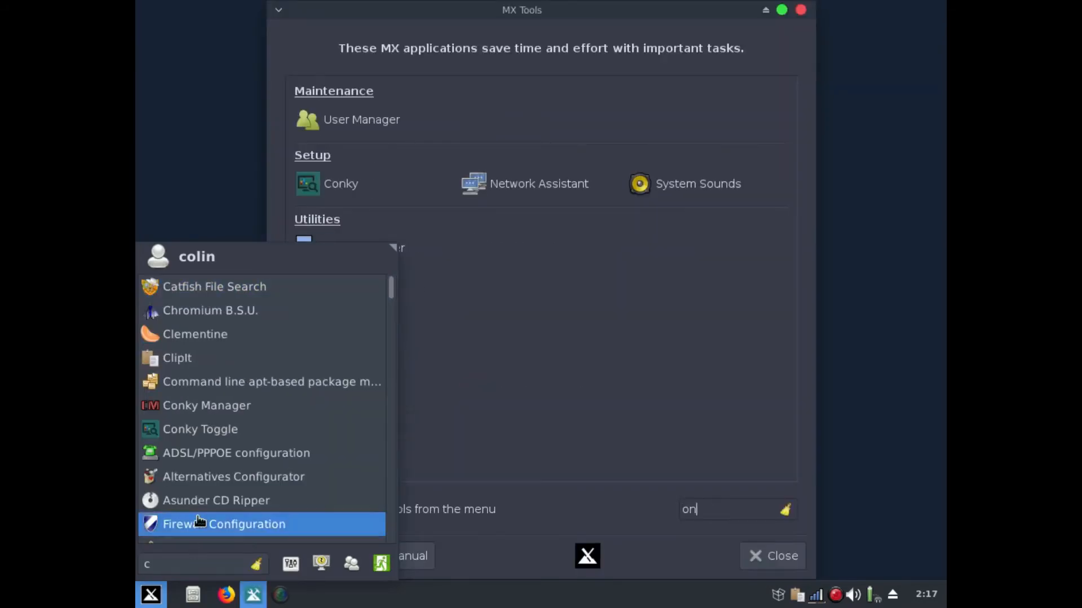
pyautogui.click(226, 406)
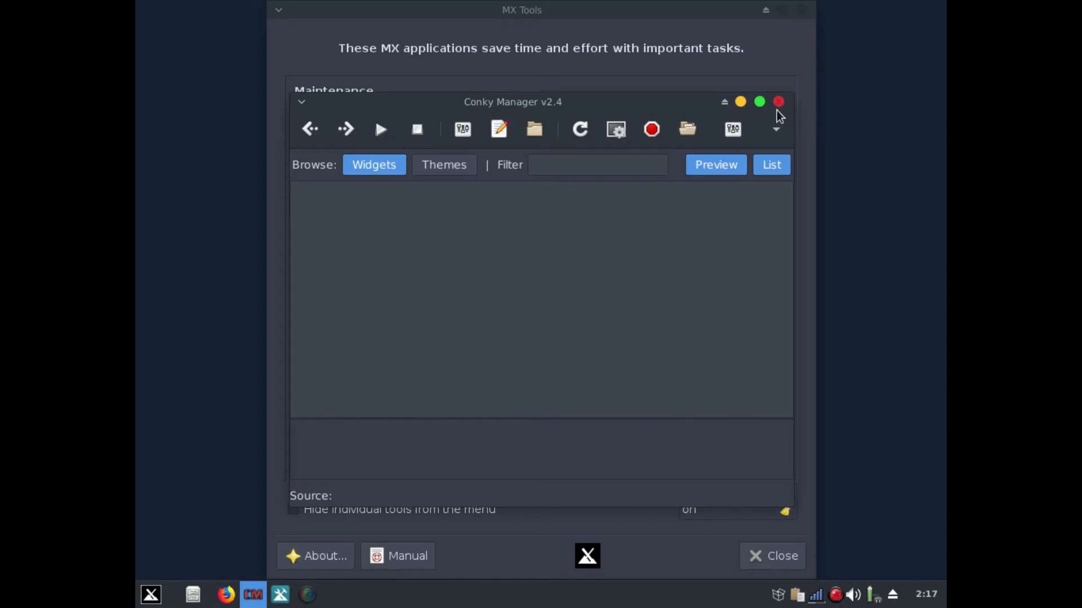
pyautogui.click(778, 102)
pyautogui.click(781, 558)
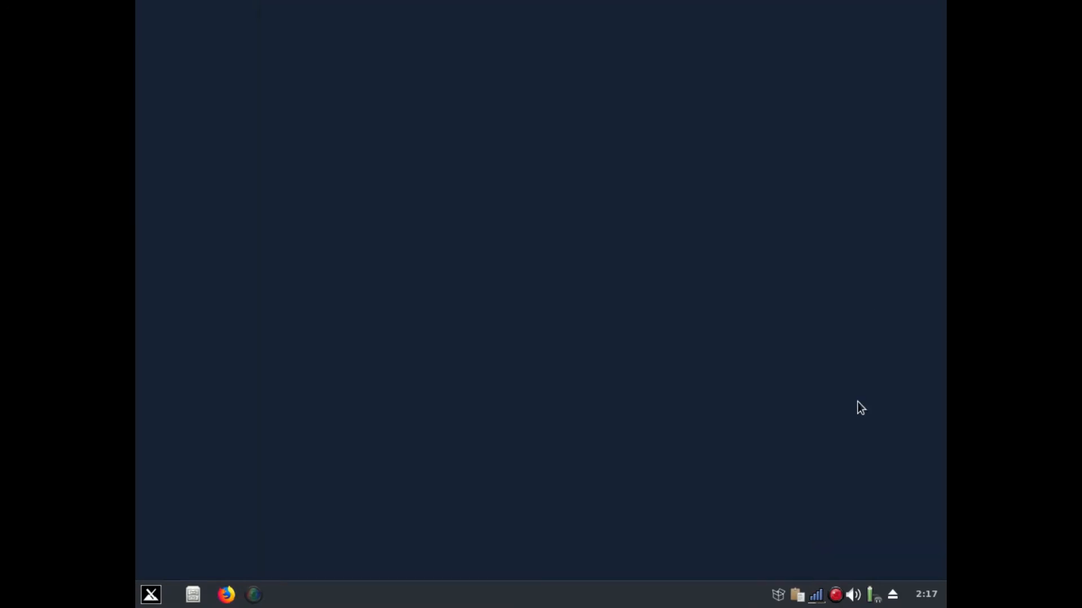
# Relaunch Conky Manager, browse Themes, cancel Import Theme Pack, and close it
pyautogui.click(152, 598)
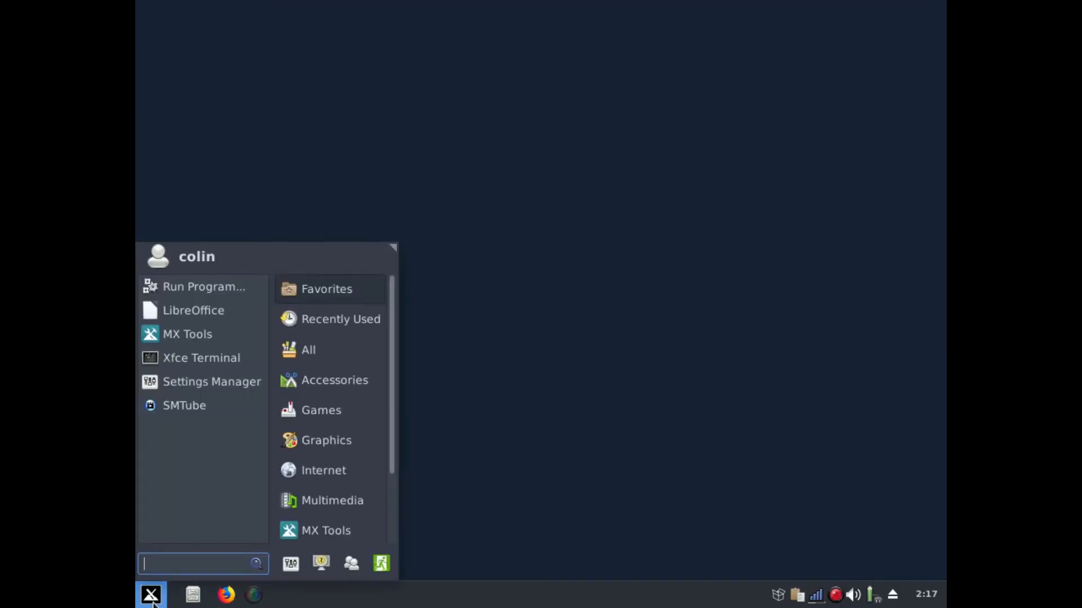
pyautogui.write('con')
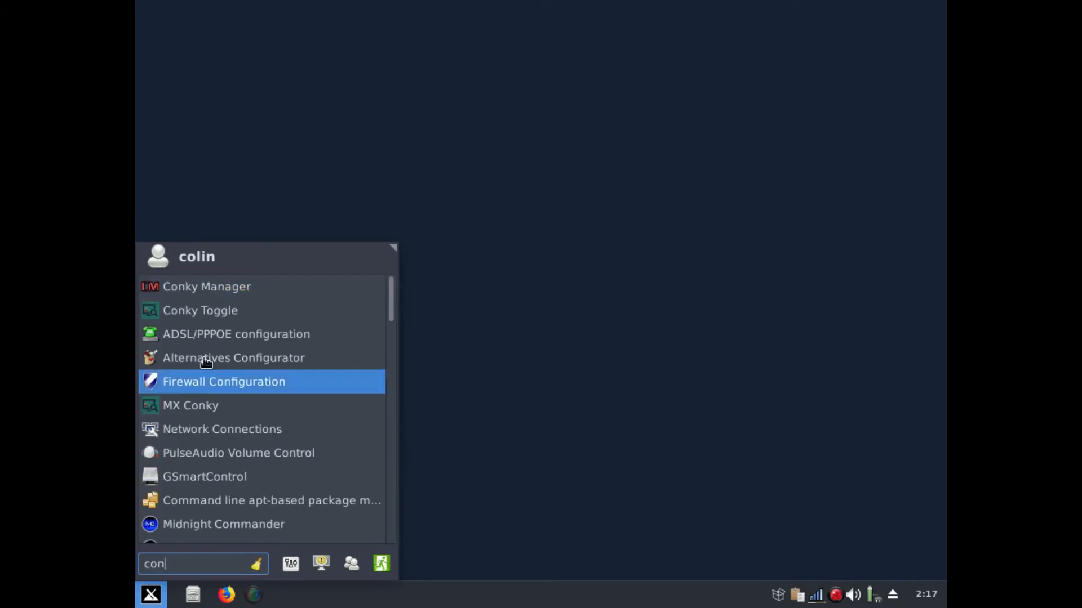
pyautogui.click(215, 311)
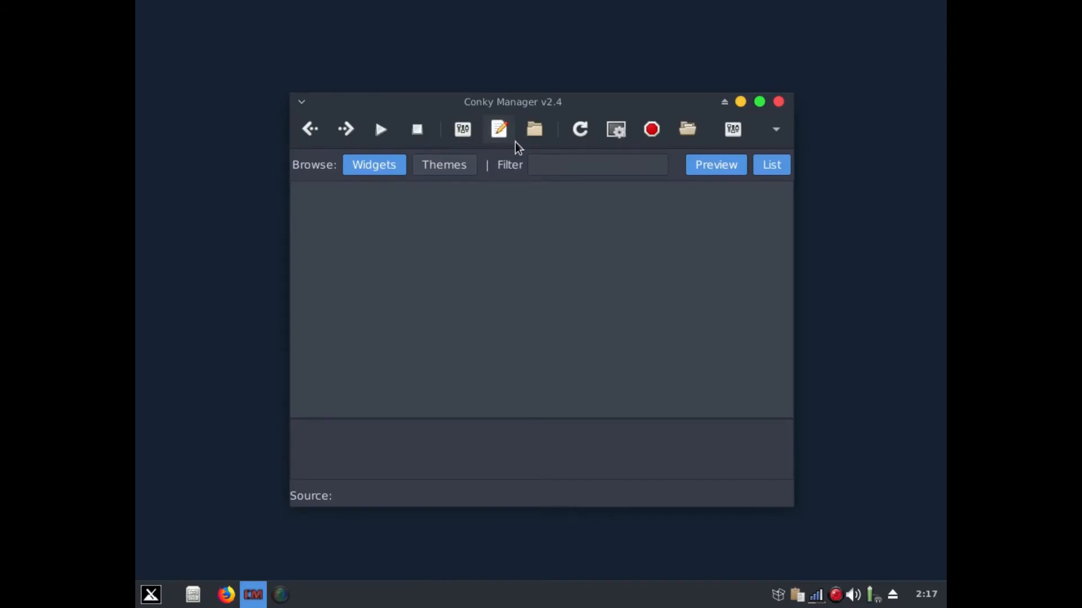
pyautogui.click(456, 171)
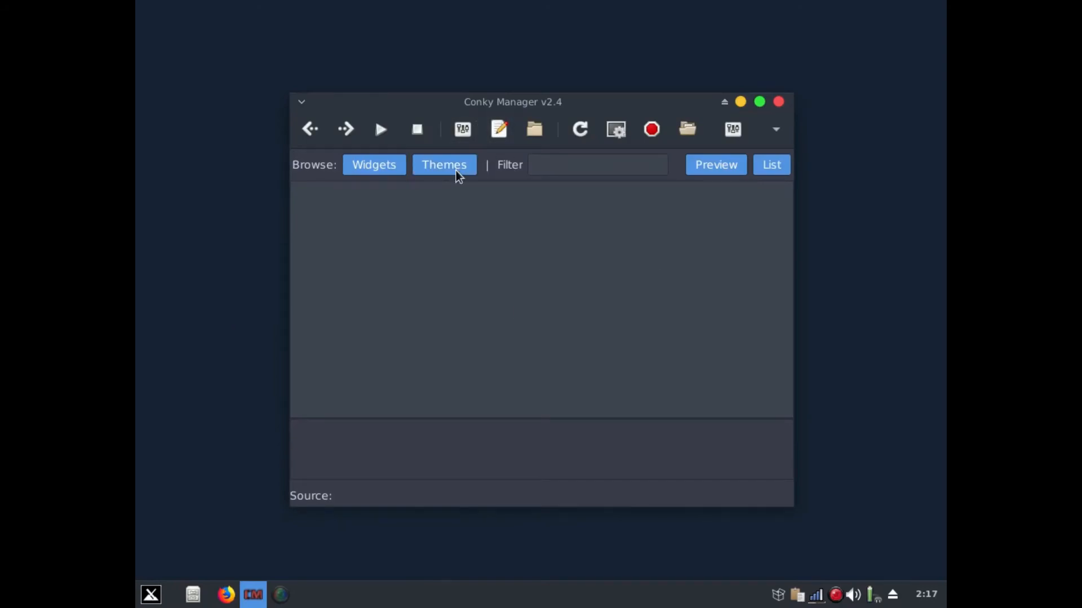
pyautogui.click(534, 130)
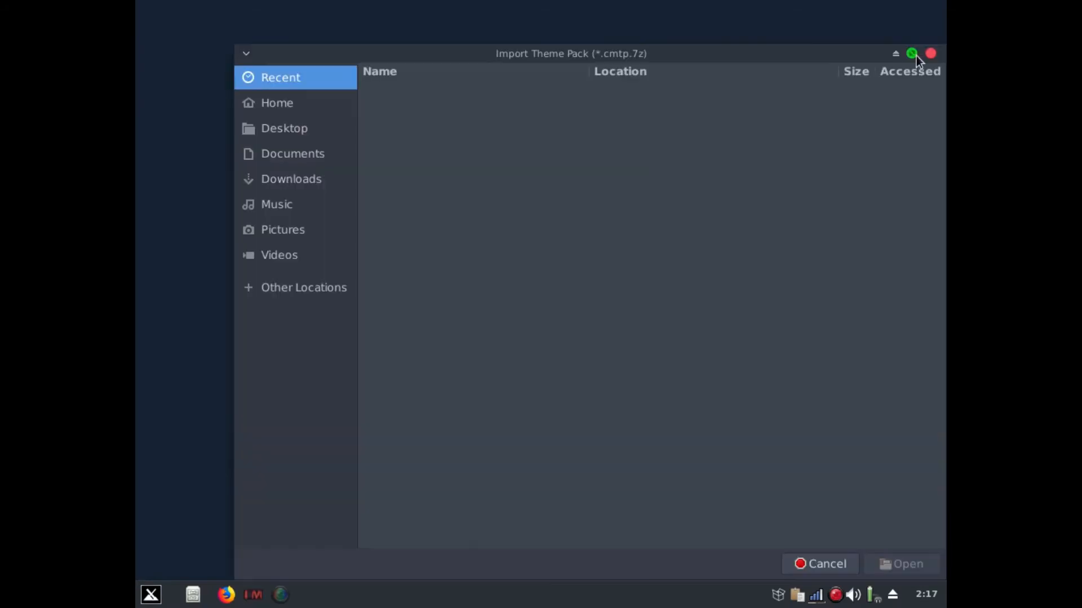
pyautogui.click(927, 53)
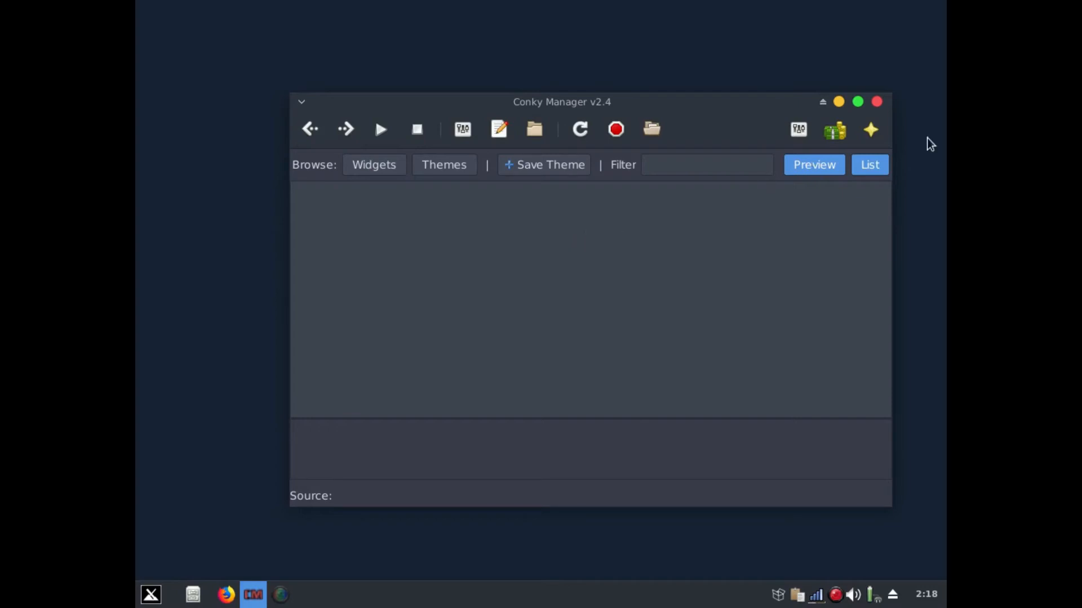
pyautogui.click(877, 102)
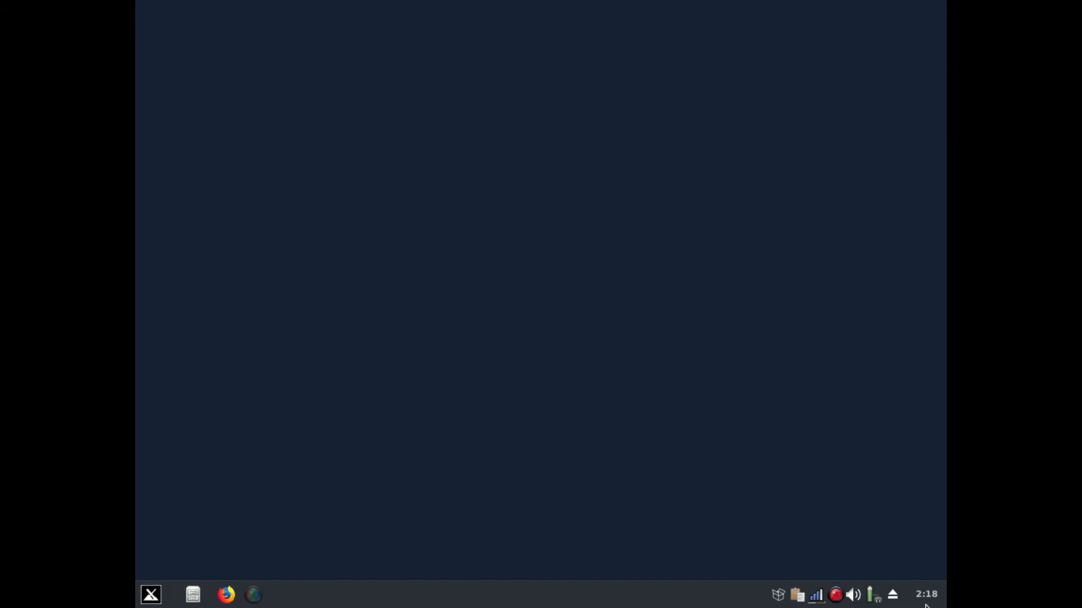
# Launch GParted via a 'gp' Whisker menu search and authenticate with the root password
pyautogui.click(151, 595)
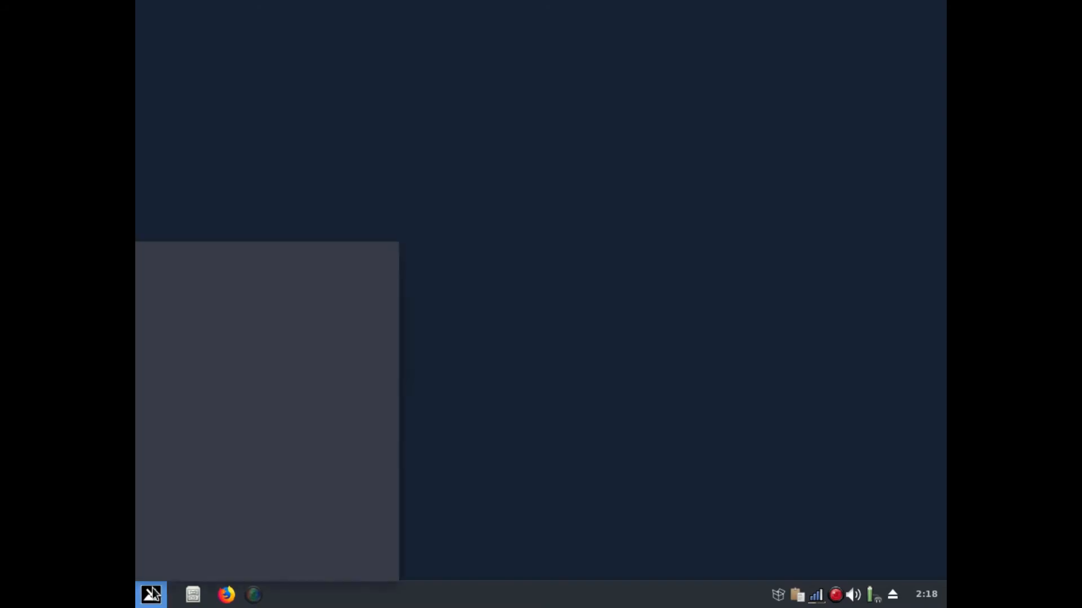
pyautogui.click(152, 595)
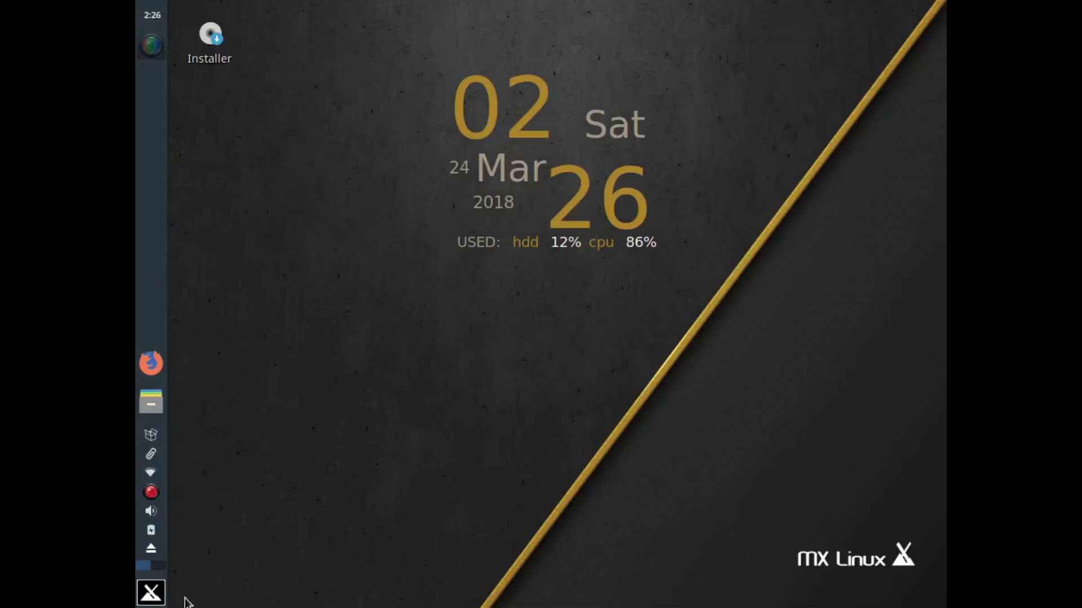
pyautogui.click(151, 592)
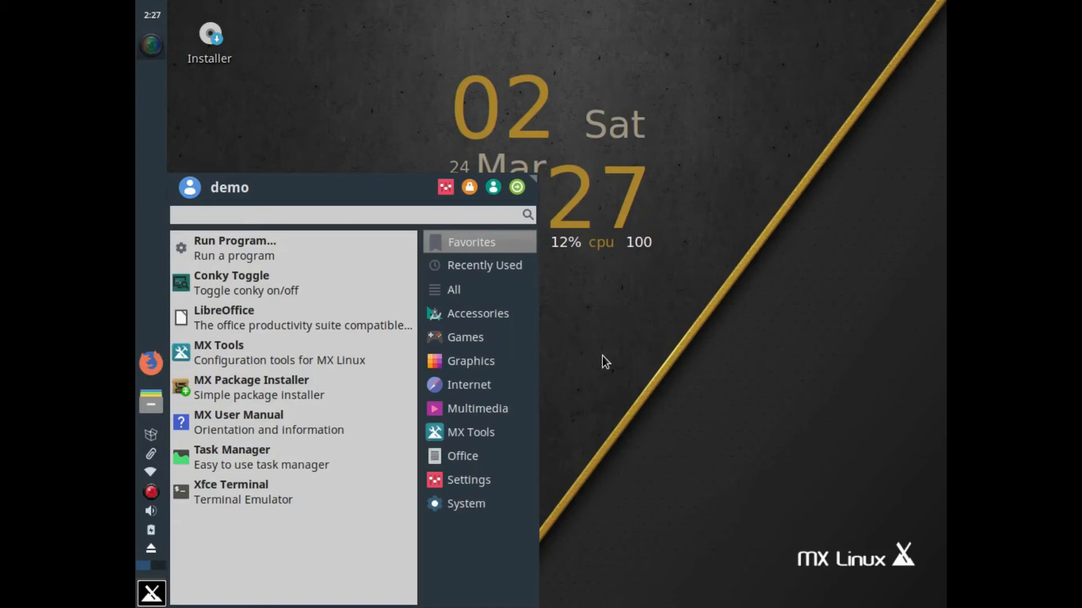
pyautogui.write('gp')
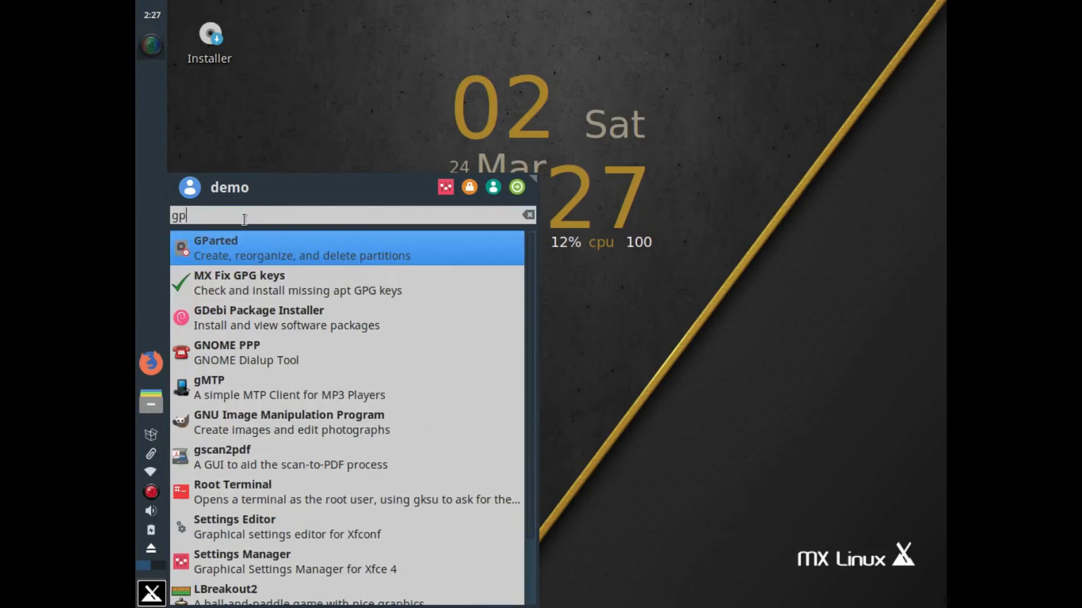
pyautogui.click(237, 250)
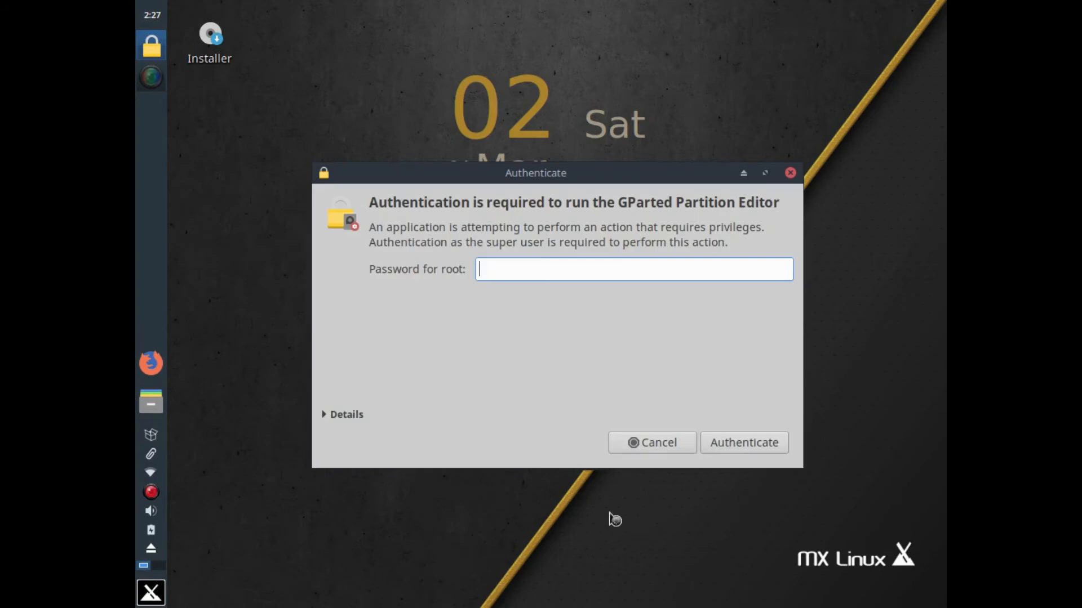
pyautogui.write('root')
pyautogui.press('Return')
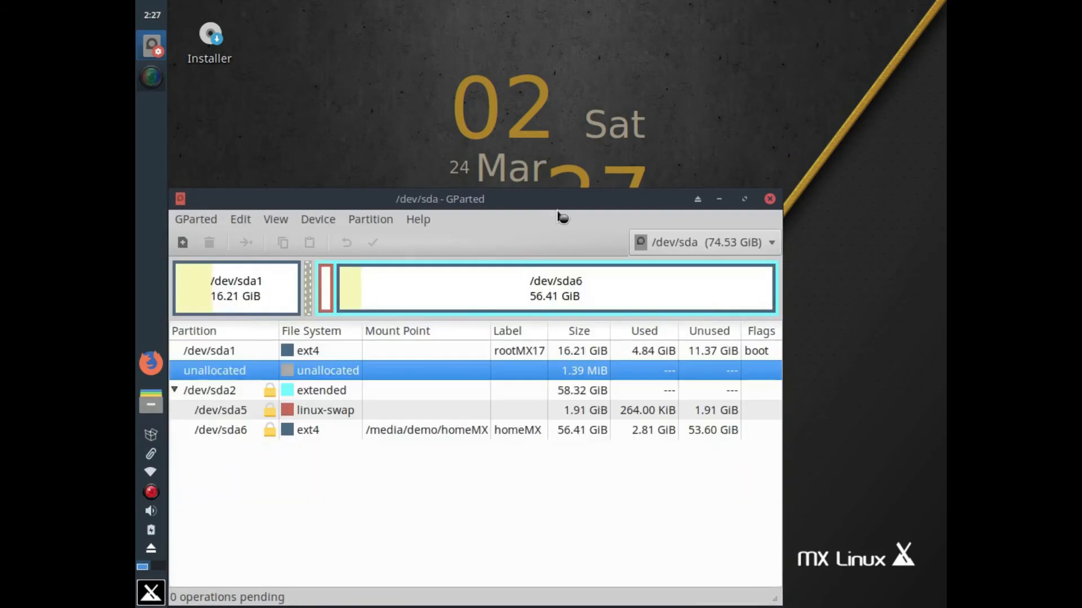
# Unmount the /dev/sda6 partition
pyautogui.moveTo(514, 199); pyautogui.dragTo(646, 110)
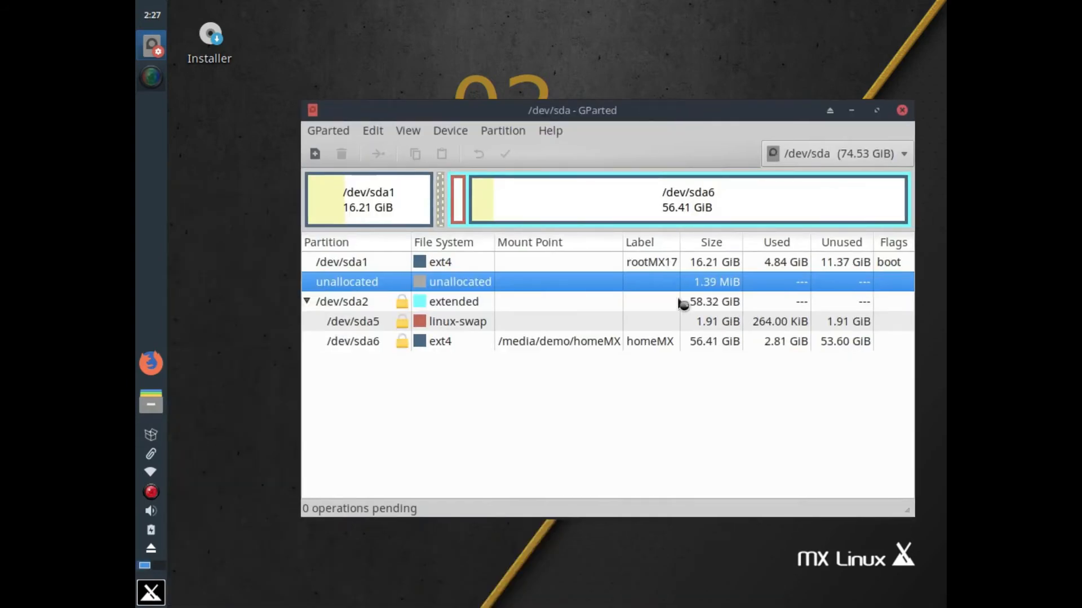
pyautogui.click(552, 347)
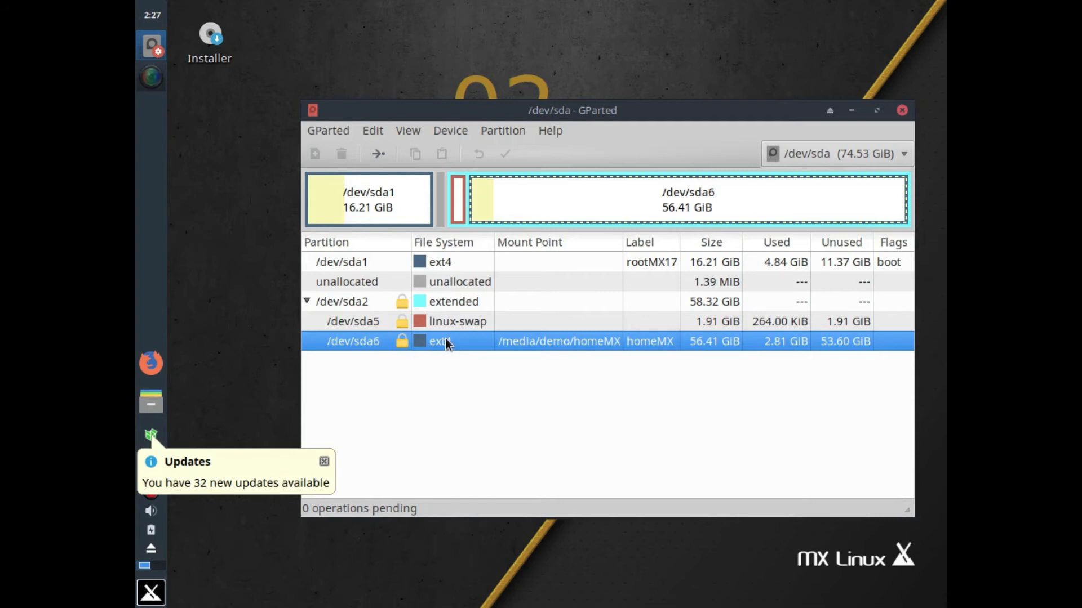
pyautogui.rightClick(471, 347)
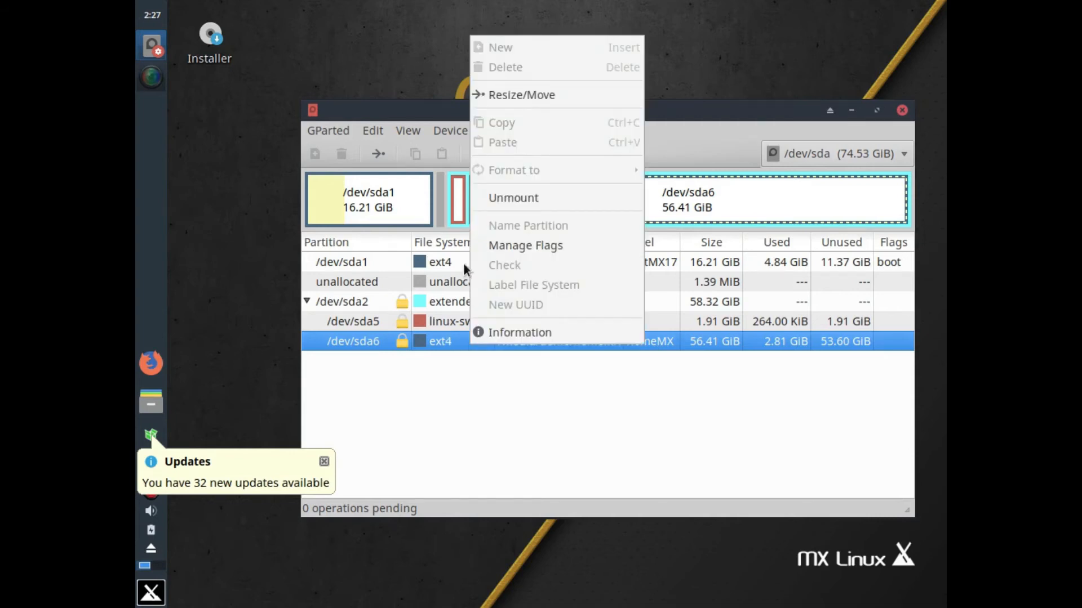
pyautogui.click(519, 201)
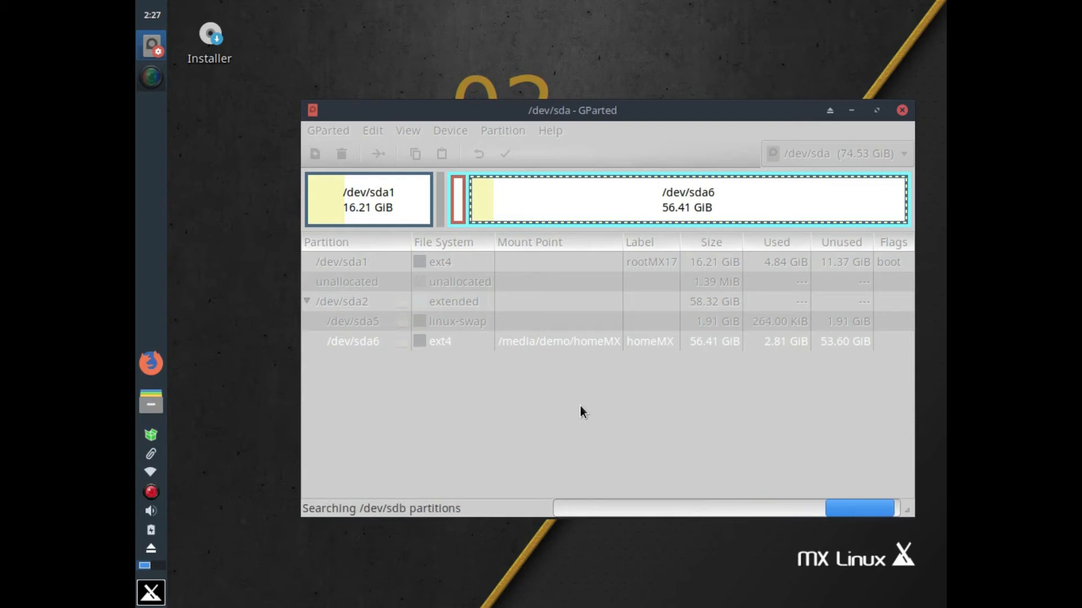
# Queue a format of /dev/sda6 to ext4
pyautogui.rightClick(454, 340)
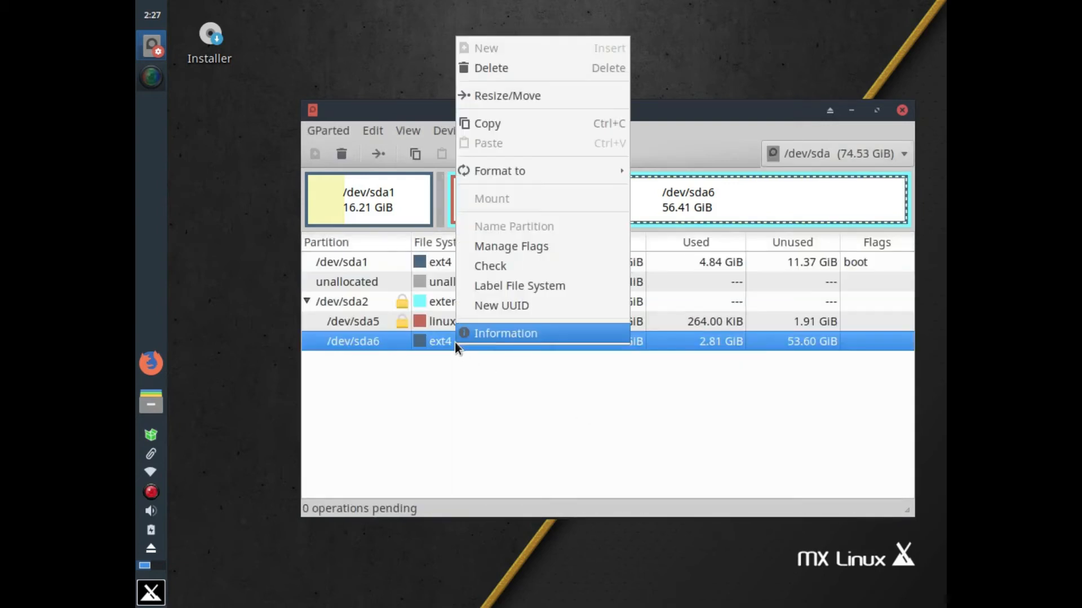
pyautogui.moveTo(515, 178)
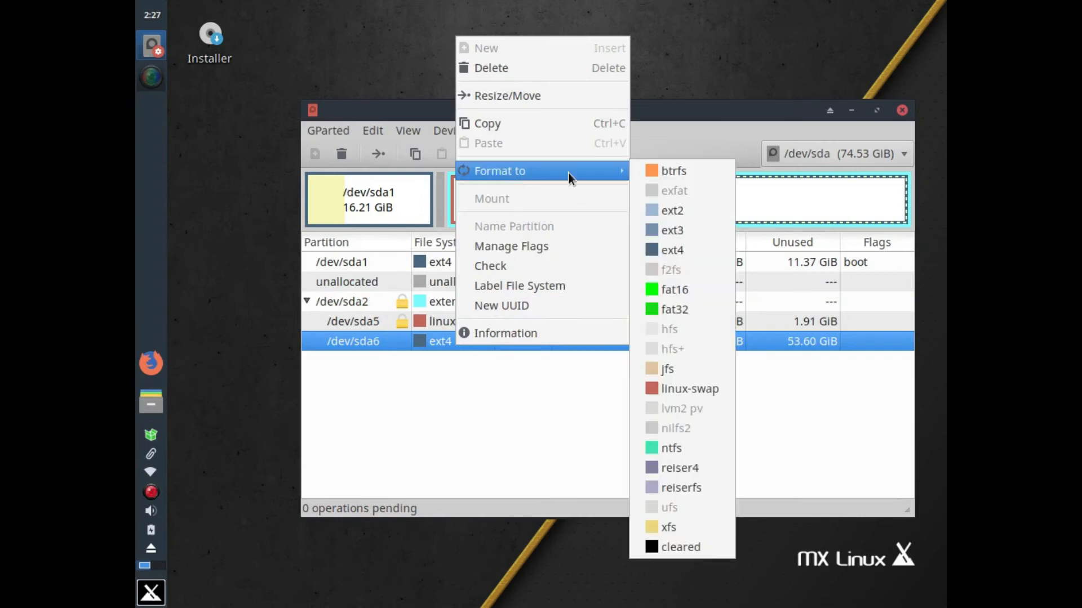
pyautogui.click(682, 251)
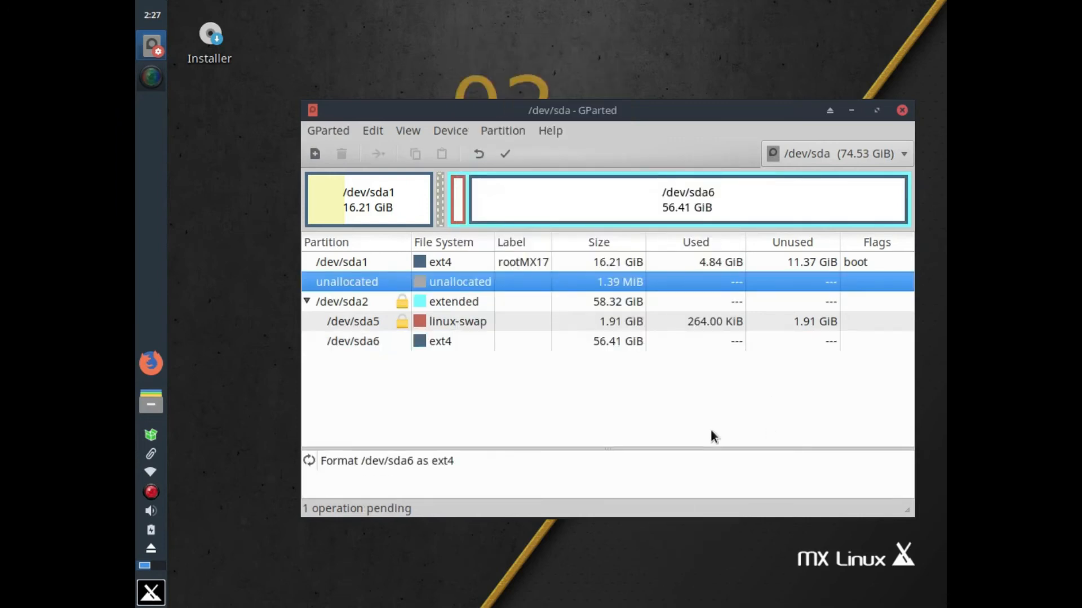
# Apply the queued ext4 format of /dev/sda6, dismiss the report, and close GParted
pyautogui.click(511, 148)
pyautogui.click(790, 379)
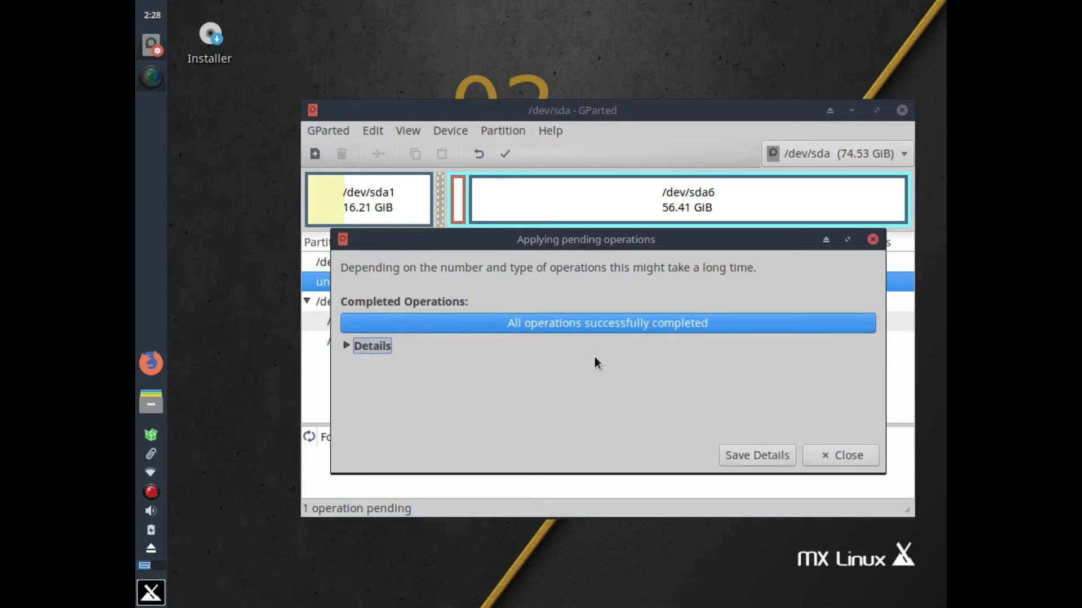
pyautogui.click(867, 460)
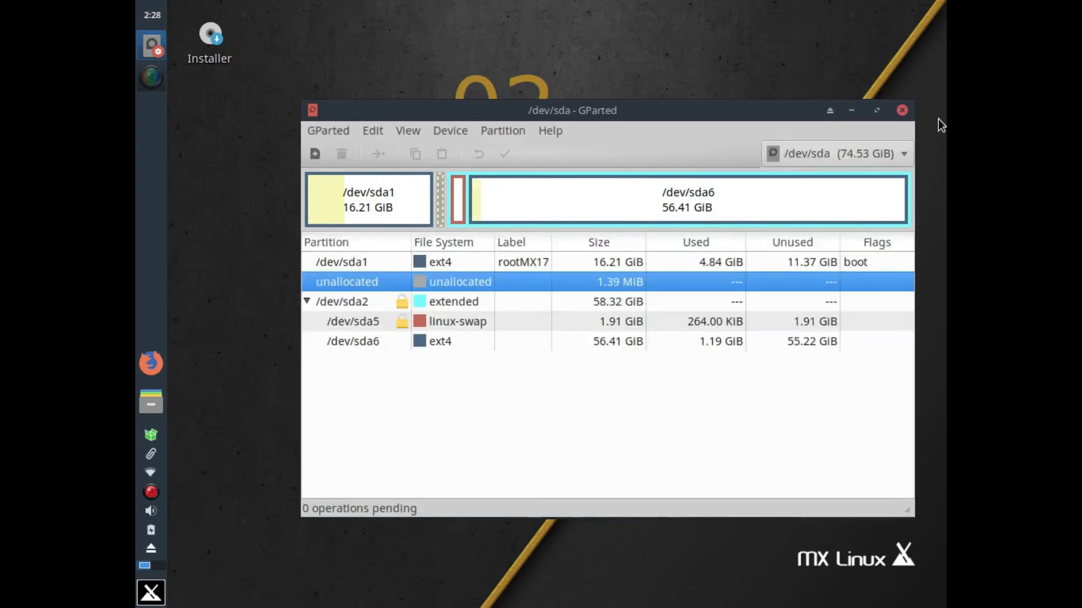
pyautogui.click(902, 112)
# Start the desktop Installer and advance past Terms of Use and the sda disk selection
pyautogui.click(215, 41)
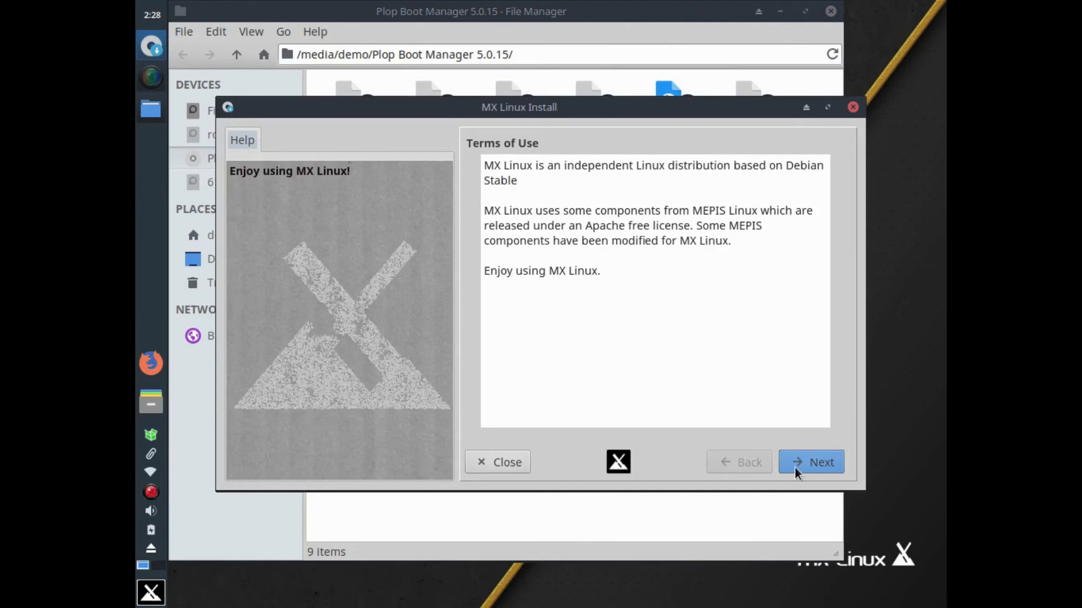
pyautogui.click(796, 470)
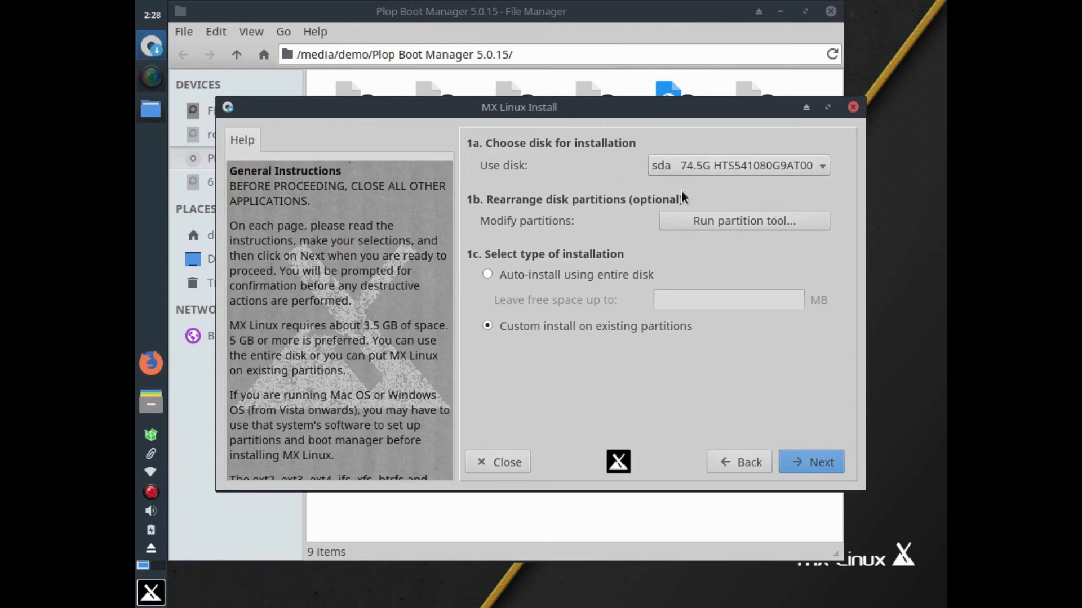
pyautogui.click(835, 464)
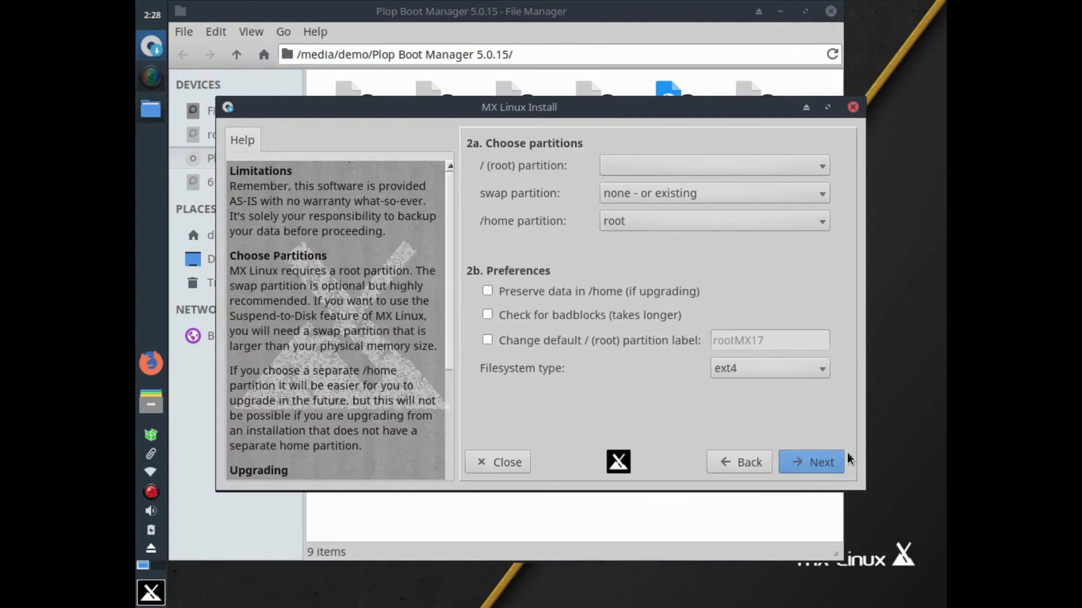
# Assign root to sda1 and swap to sda5, leaving /home on root
pyautogui.click(795, 173)
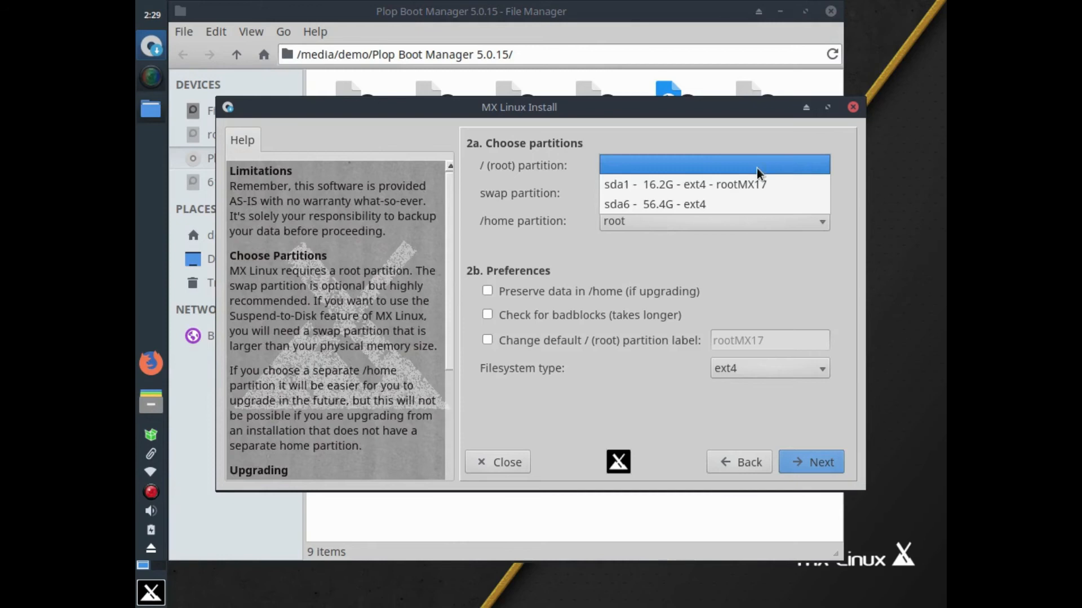
pyautogui.click(782, 190)
pyautogui.click(694, 192)
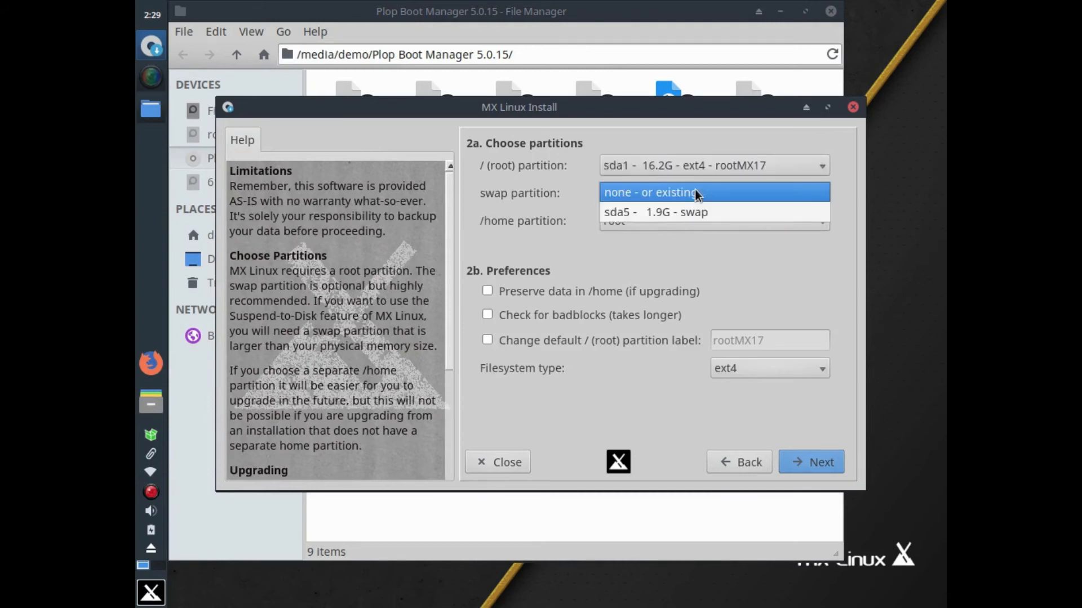
pyautogui.click(684, 213)
pyautogui.click(674, 223)
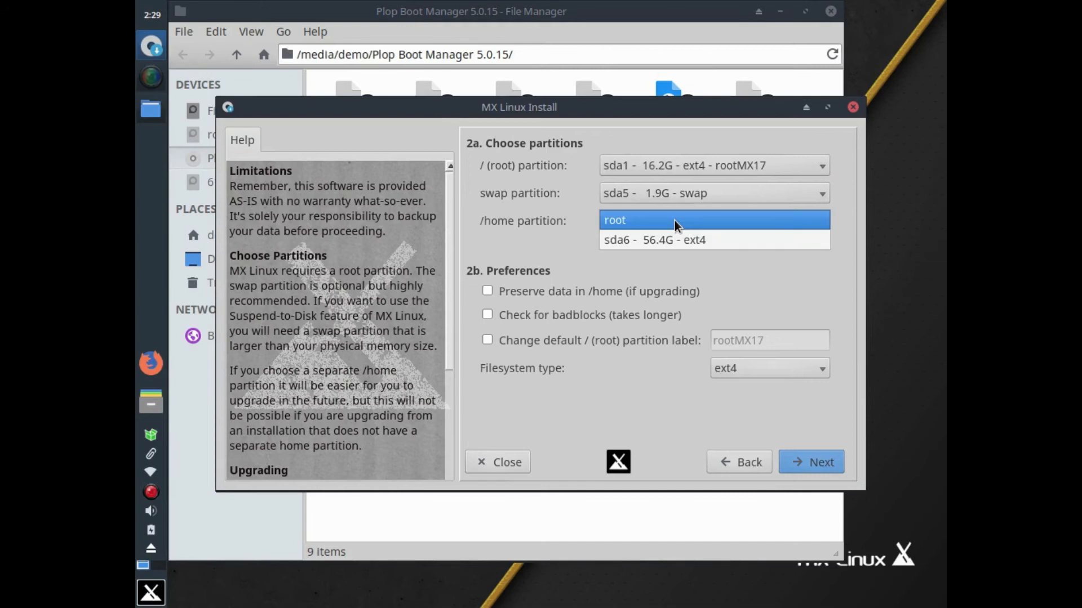
pyautogui.click(674, 221)
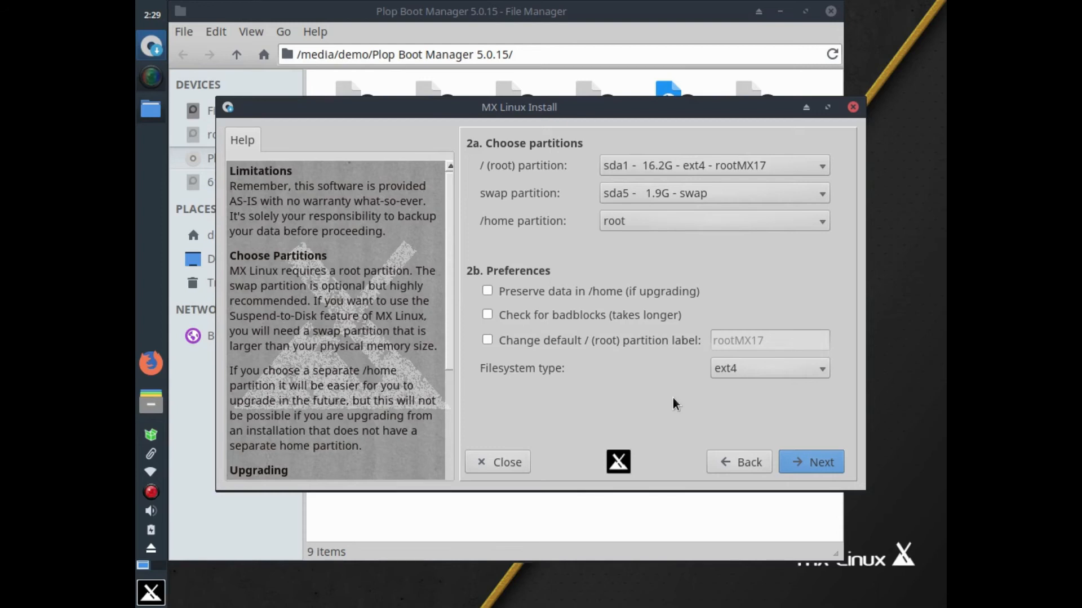
# Relaunch GParted with the 'gp' menu search and authenticate with the root password
pyautogui.click(151, 593)
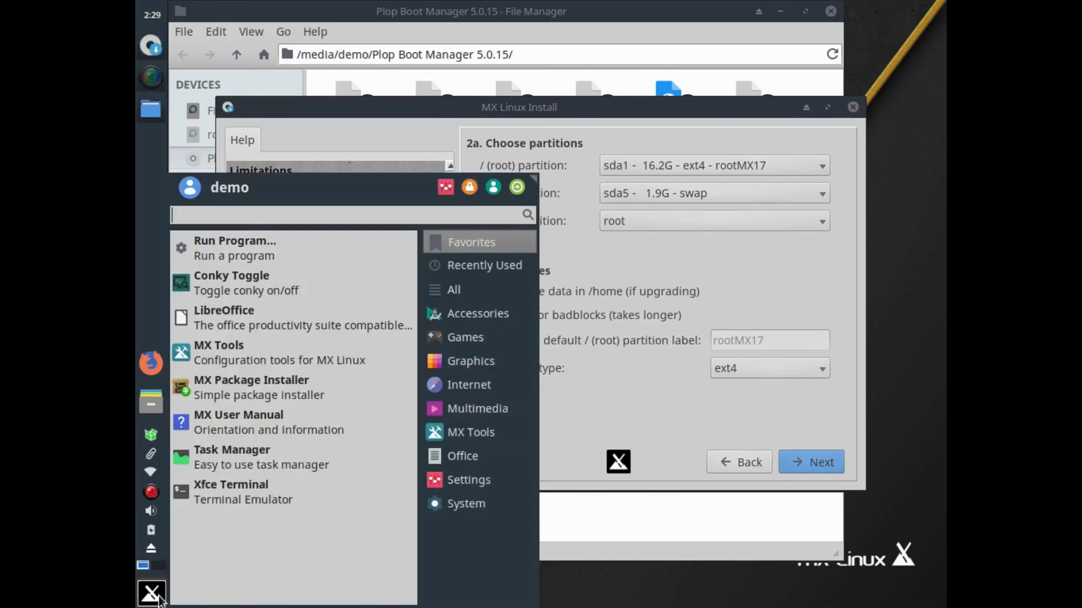
pyautogui.write('gp')
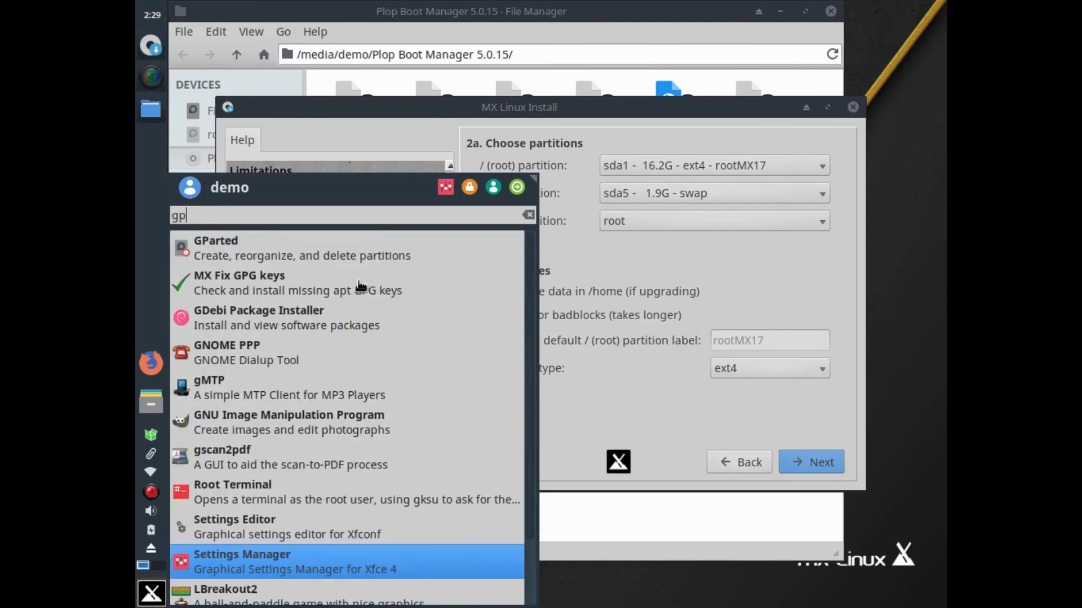
pyautogui.press('Return')
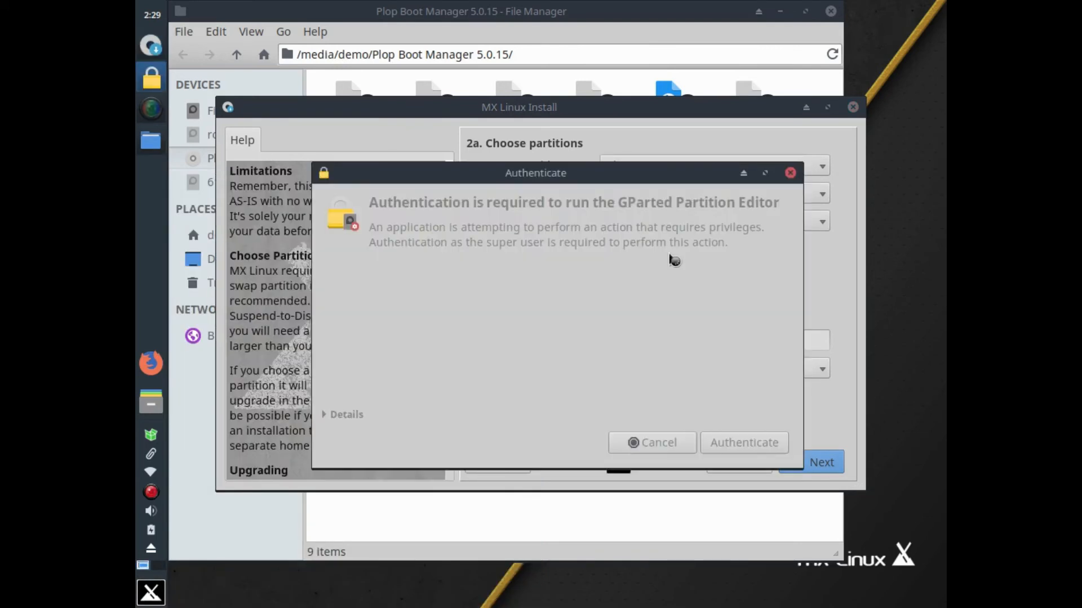
pyautogui.write('root')
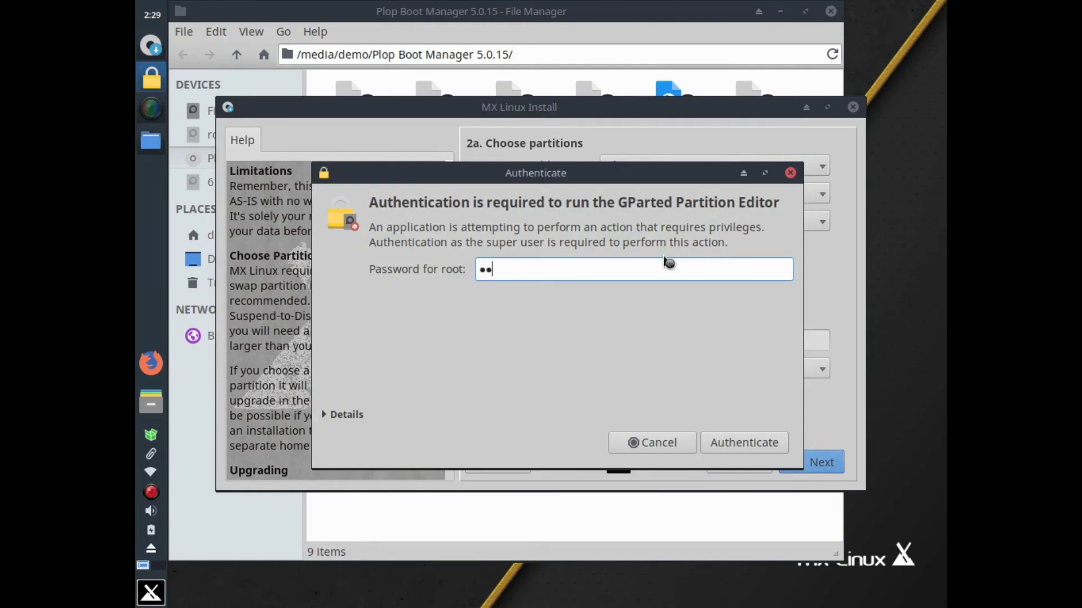
pyautogui.press('Return')
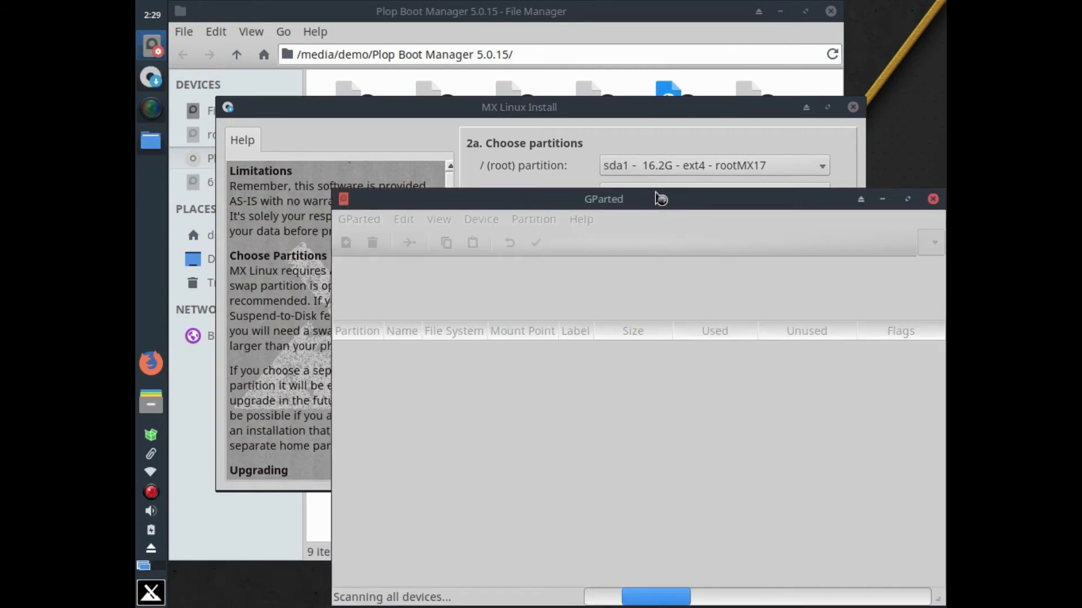
# Select /dev/sda6 and check its partition flags without changing them
pyautogui.moveTo(658, 204); pyautogui.dragTo(588, 91)
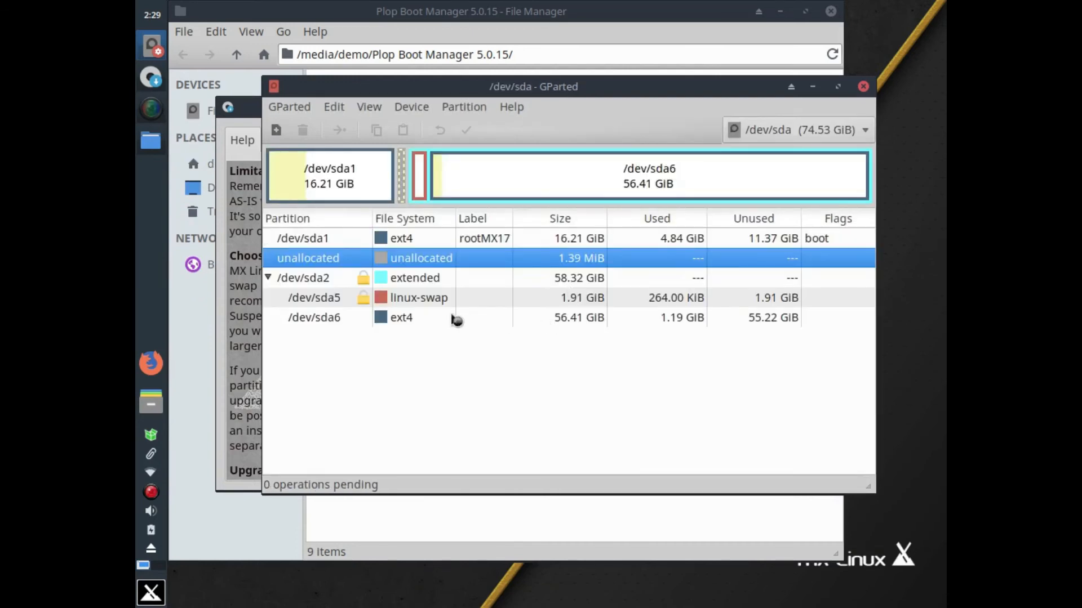
pyautogui.click(431, 317)
pyautogui.rightClick(430, 316)
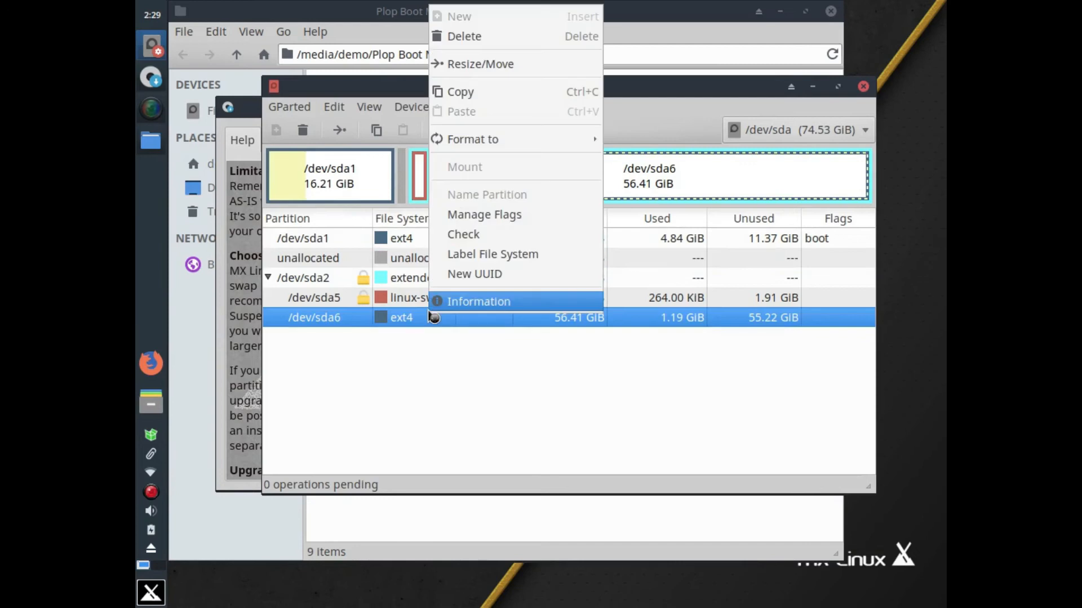
pyautogui.click(482, 215)
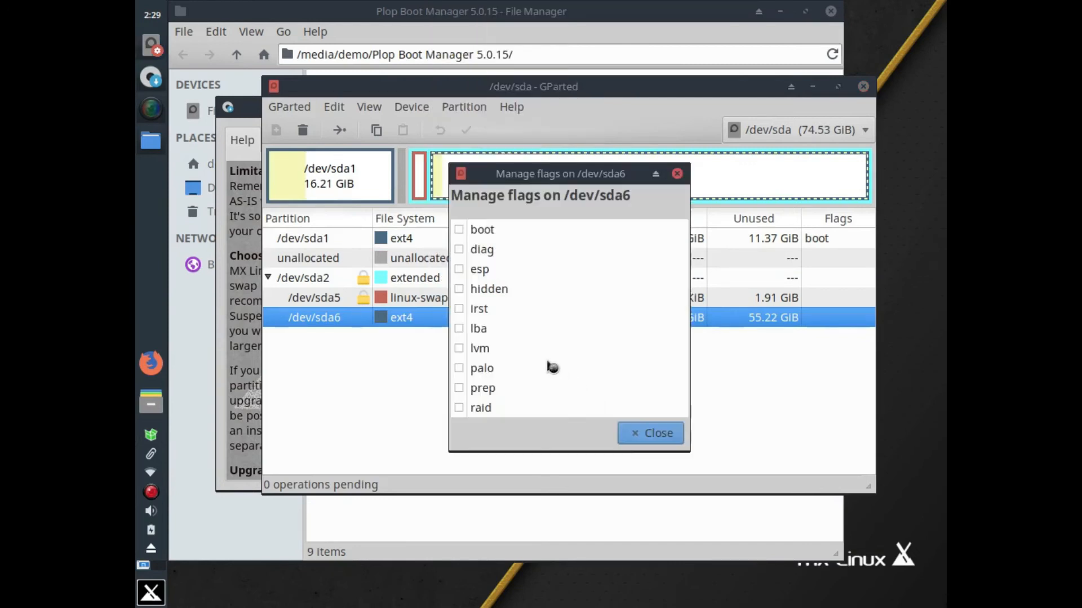
pyautogui.click(648, 434)
# Queue the file system label 'Data' on /dev/sda6
pyautogui.rightClick(454, 318)
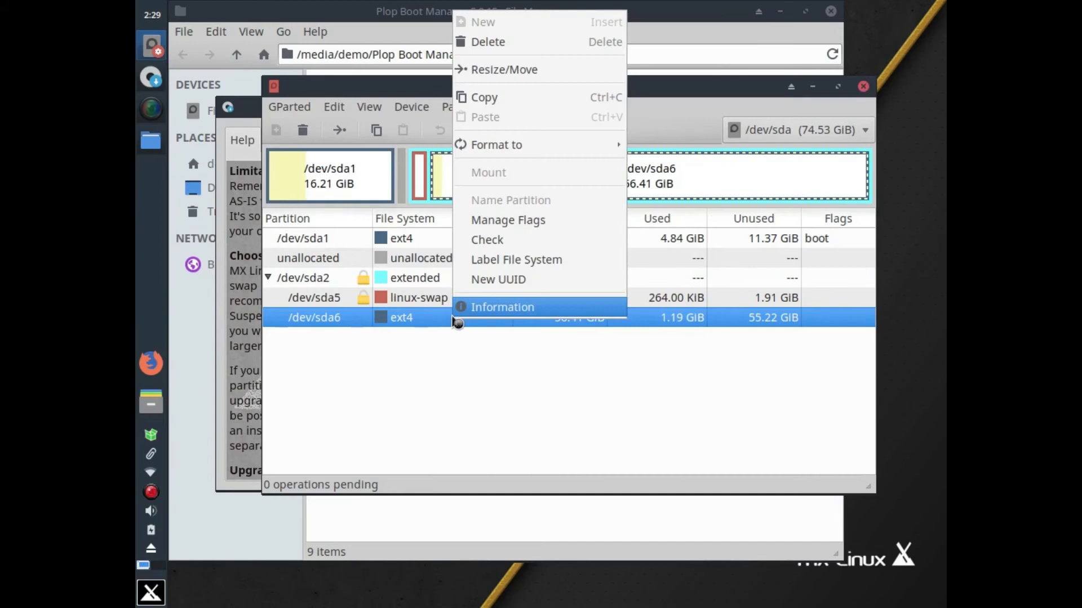
pyautogui.click(498, 264)
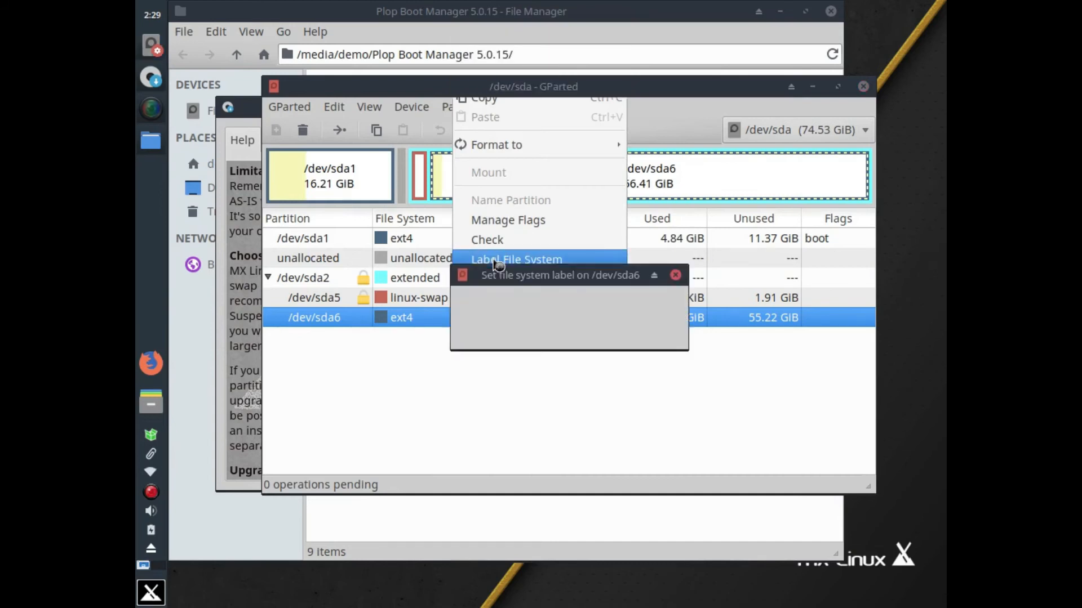
pyautogui.write('Data')
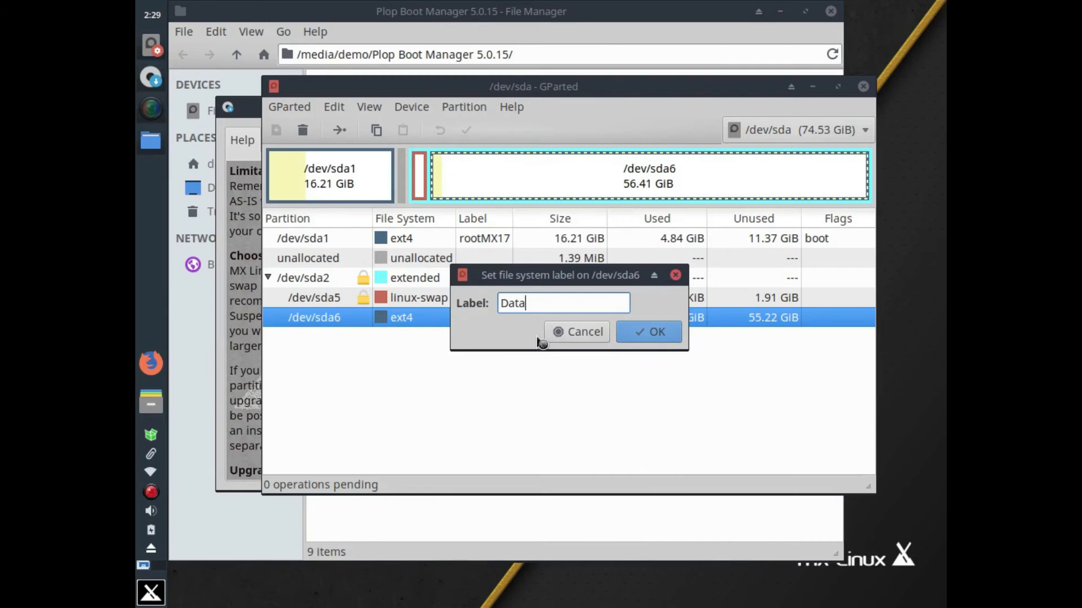
pyautogui.click(643, 329)
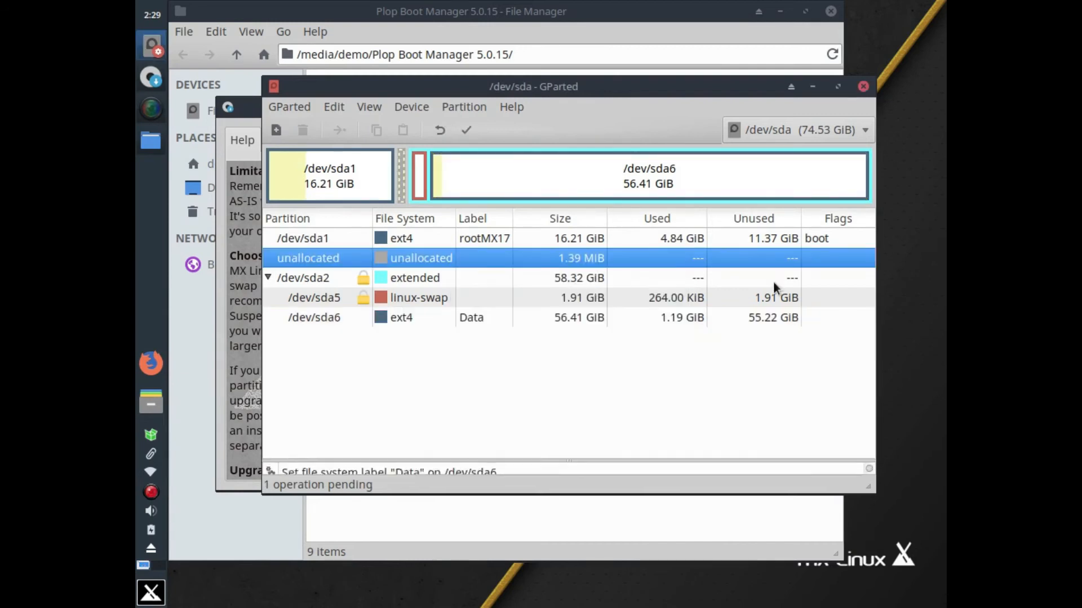
# Apply the pending label operation, dismiss the report, and close GParted
pyautogui.click(465, 131)
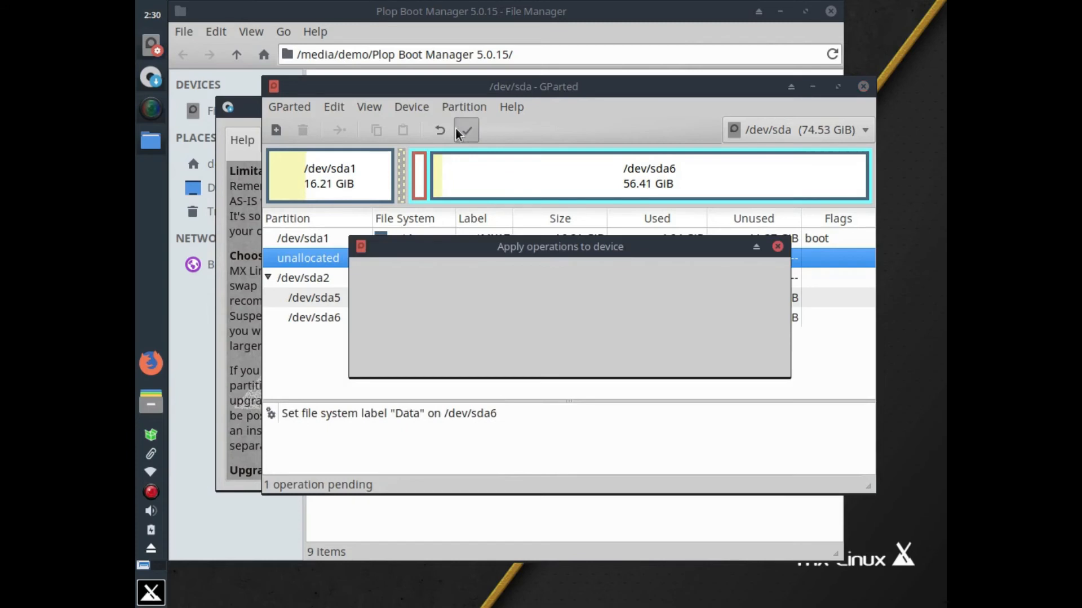
pyautogui.click(676, 354)
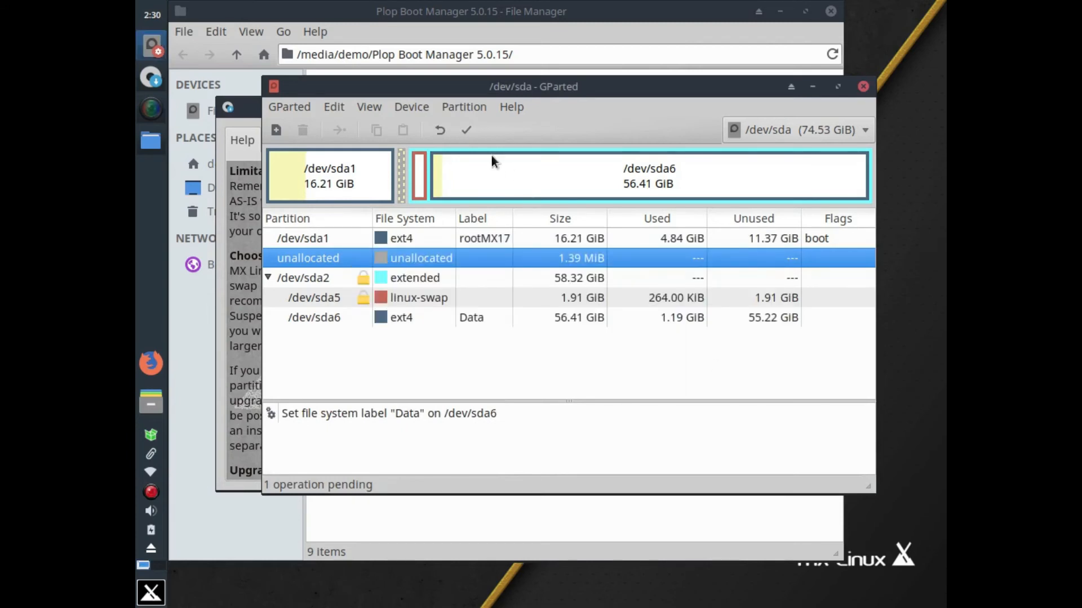
pyautogui.click(465, 131)
pyautogui.click(771, 354)
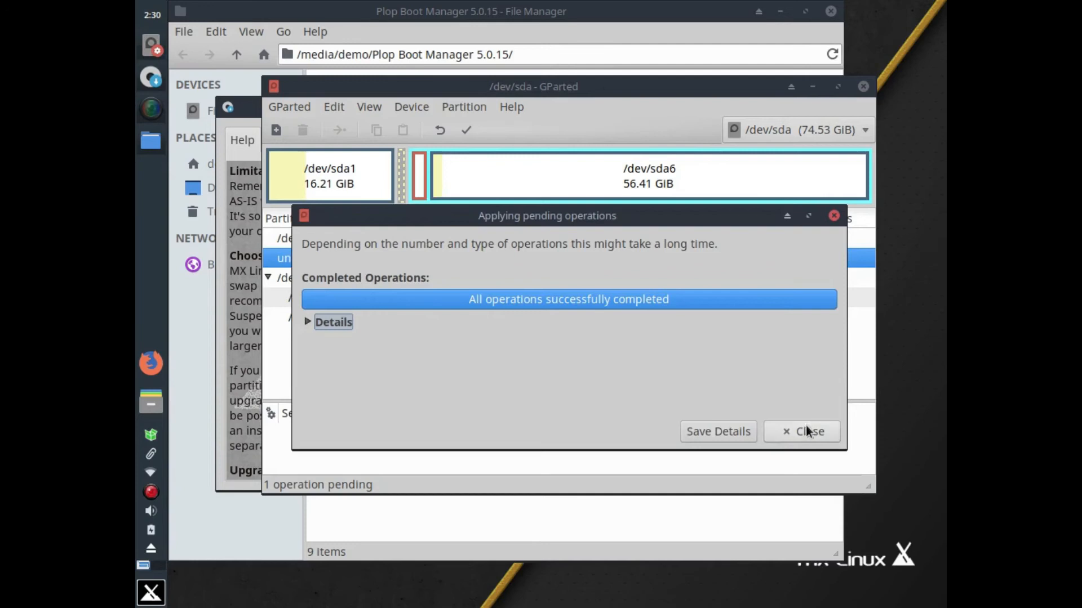
pyautogui.click(806, 431)
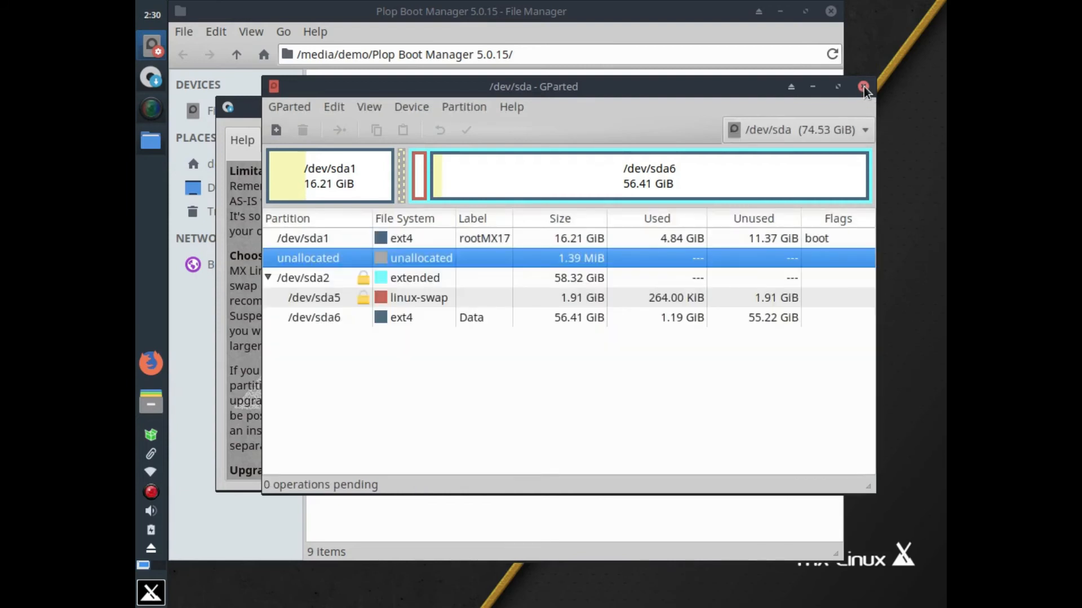
pyautogui.click(864, 86)
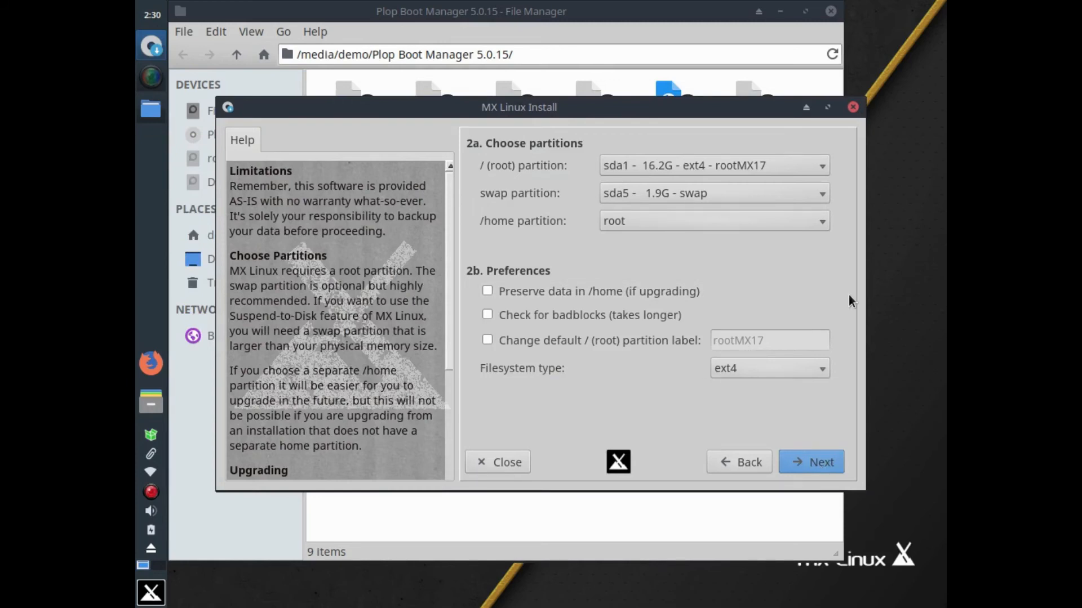
# Proceed with installation, accepting the Smartmon warning, formatting /dev/sda1, and GRUB on the sda MBR
pyautogui.press('Return')
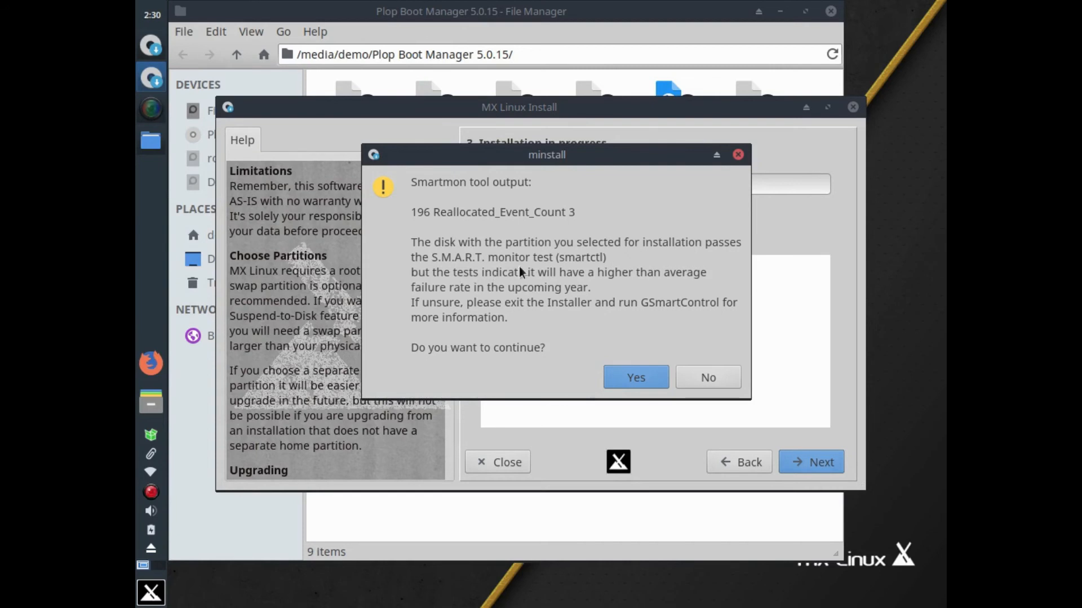
pyautogui.click(619, 377)
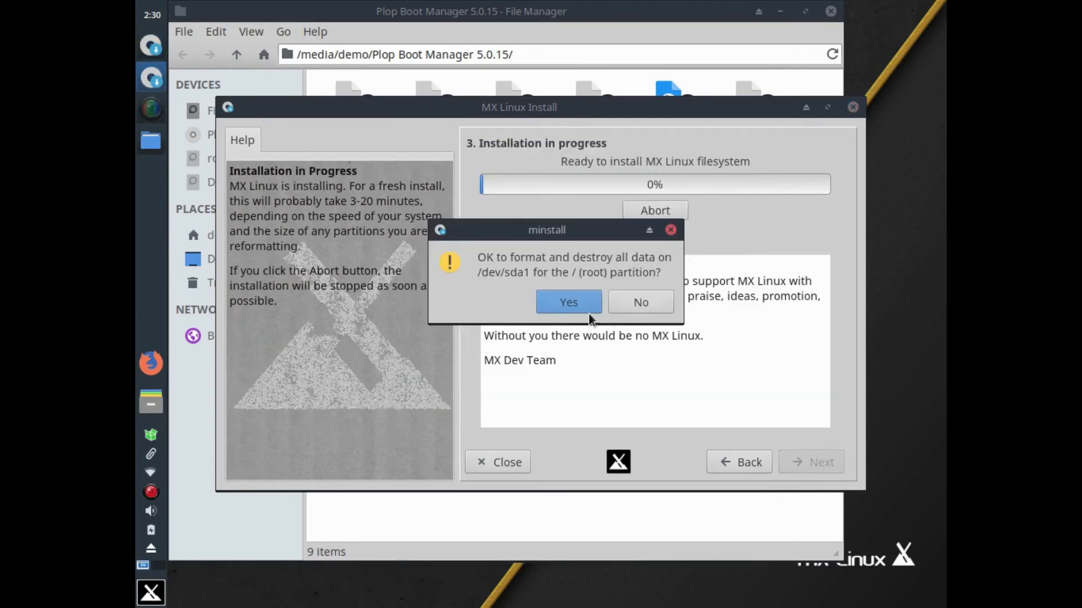
pyautogui.click(563, 296)
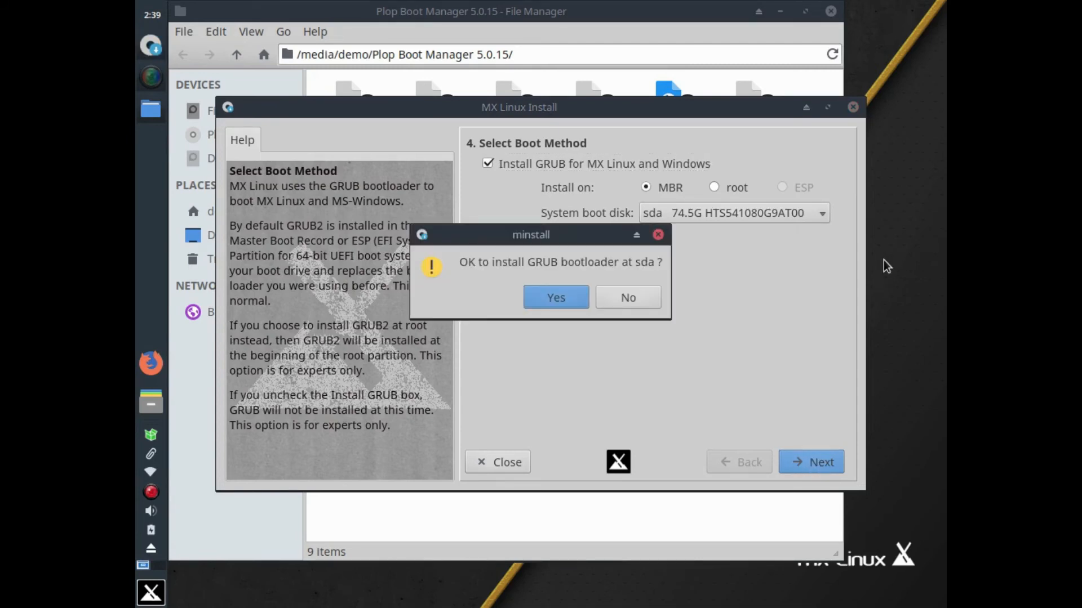
pyautogui.click(569, 294)
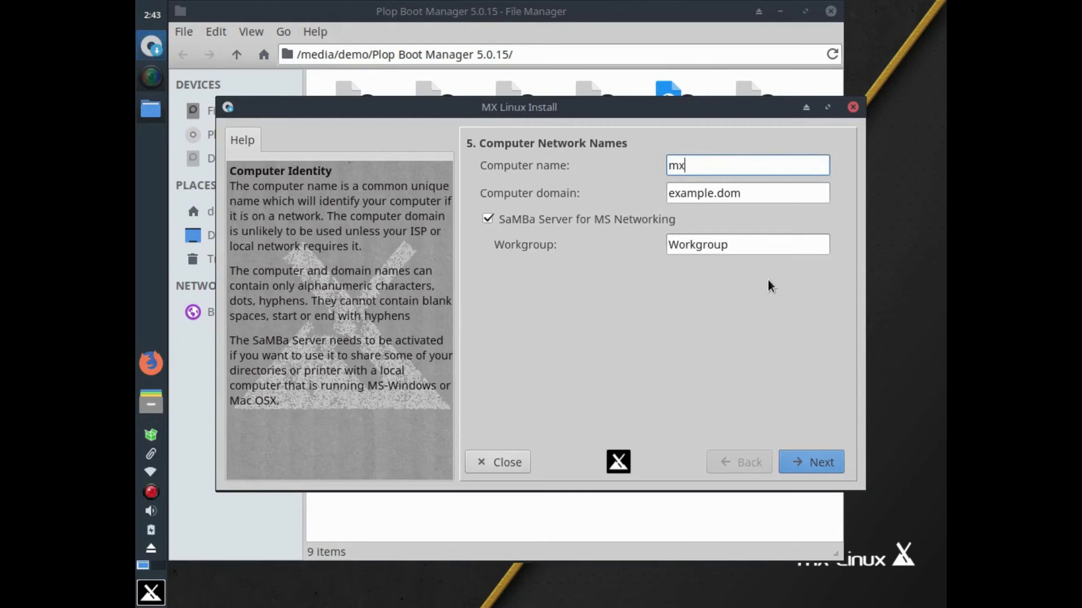
# Rename the computer to 'mx-asus' and choose the en_AU.UTF-8 locale
pyautogui.write('-asus')
pyautogui.click(811, 470)
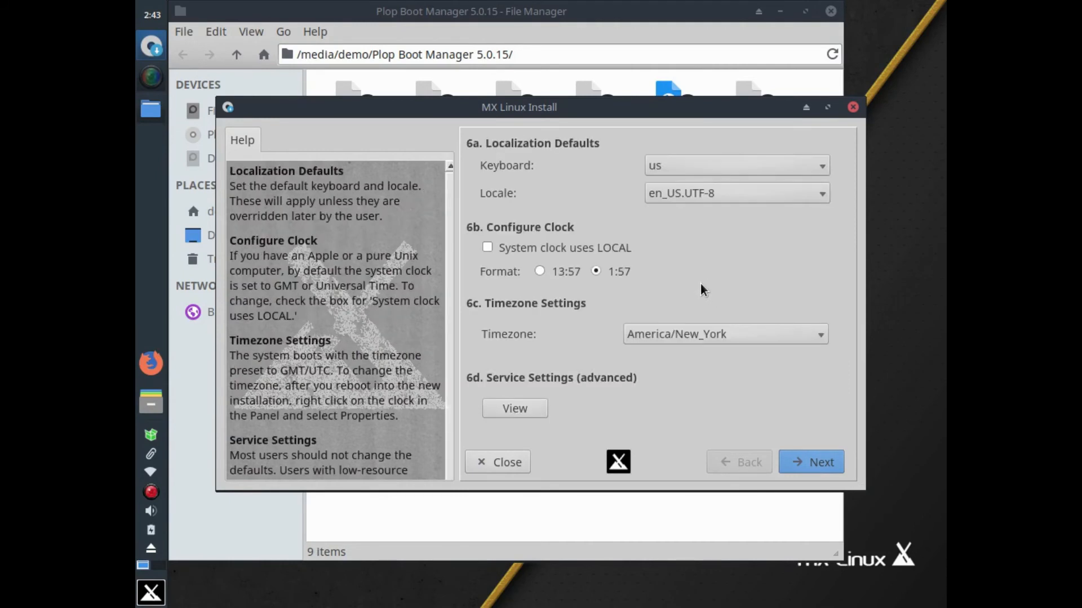
pyautogui.click(716, 193)
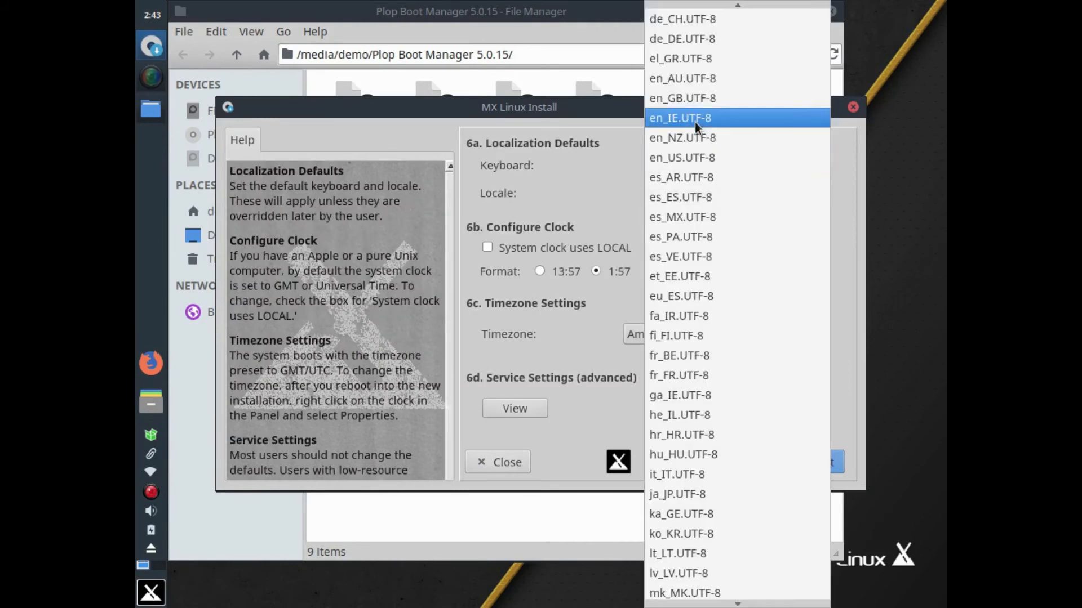
pyautogui.click(681, 79)
# Set the timezone to Australia/Perth and move on to the Default User Account page
pyautogui.click(727, 334)
pyautogui.scroll(-20, 700, 361)
pyautogui.scroll(-18, 700, 362)
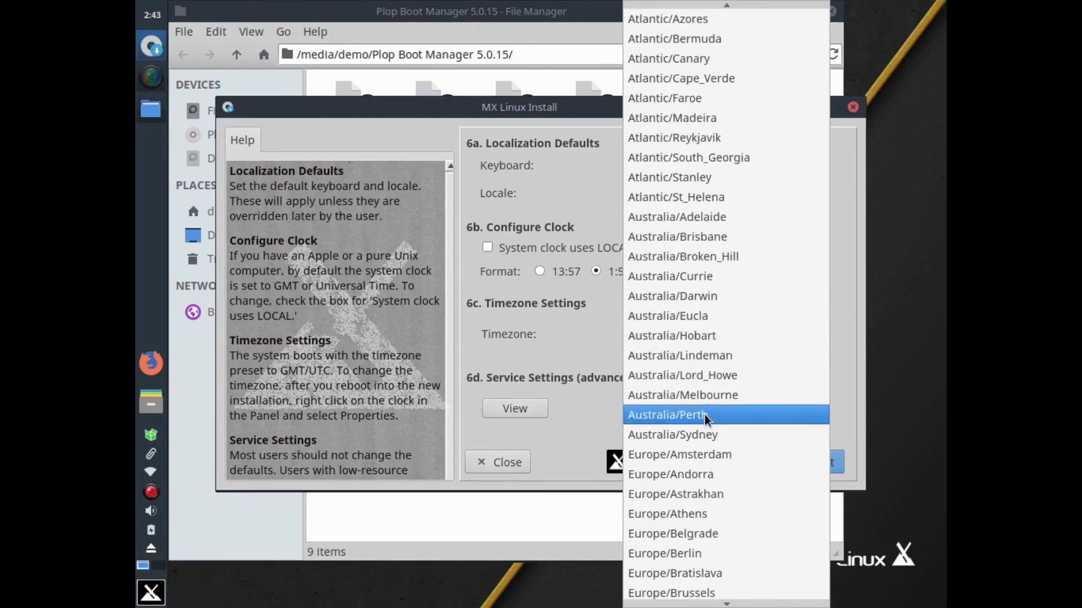
pyautogui.click(704, 415)
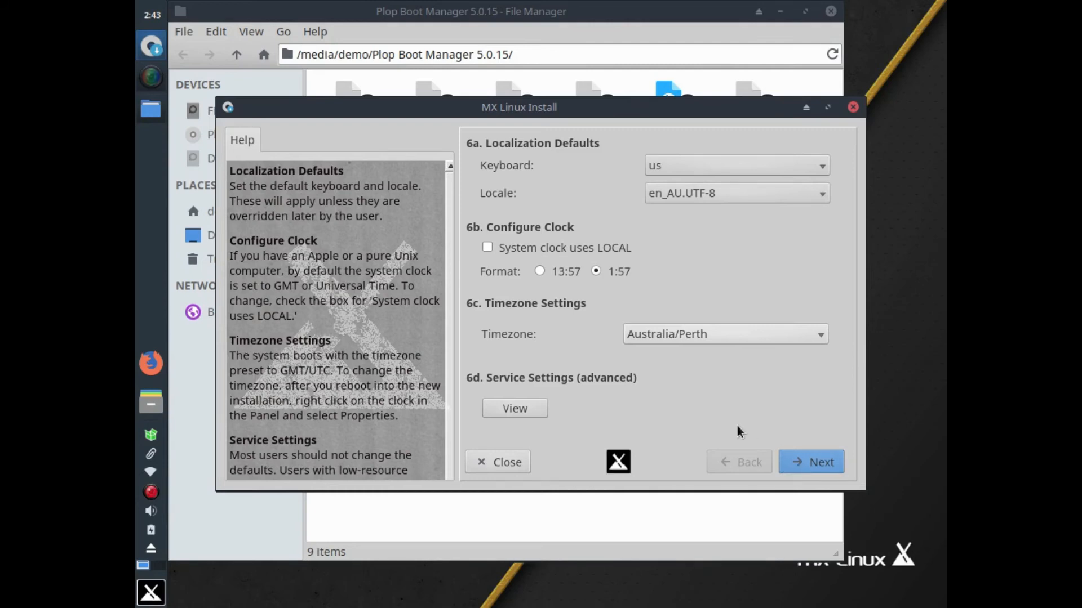
pyautogui.press('Return')
pyautogui.click(714, 164)
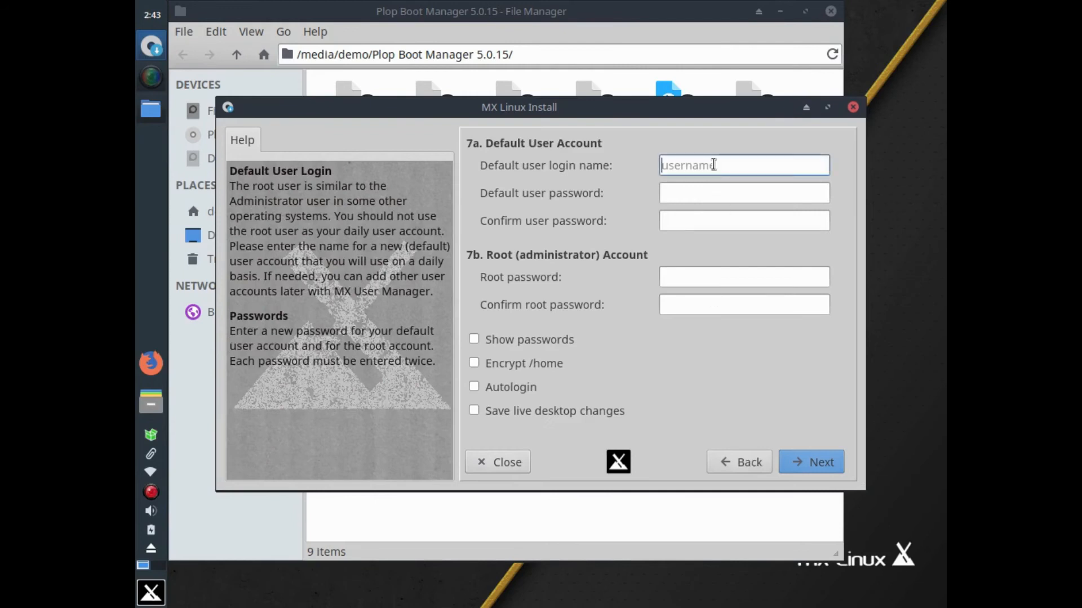
# Enter the default user's login name and submit the account details to finish installing
pyautogui.write('colin')
pyautogui.press('Tab')
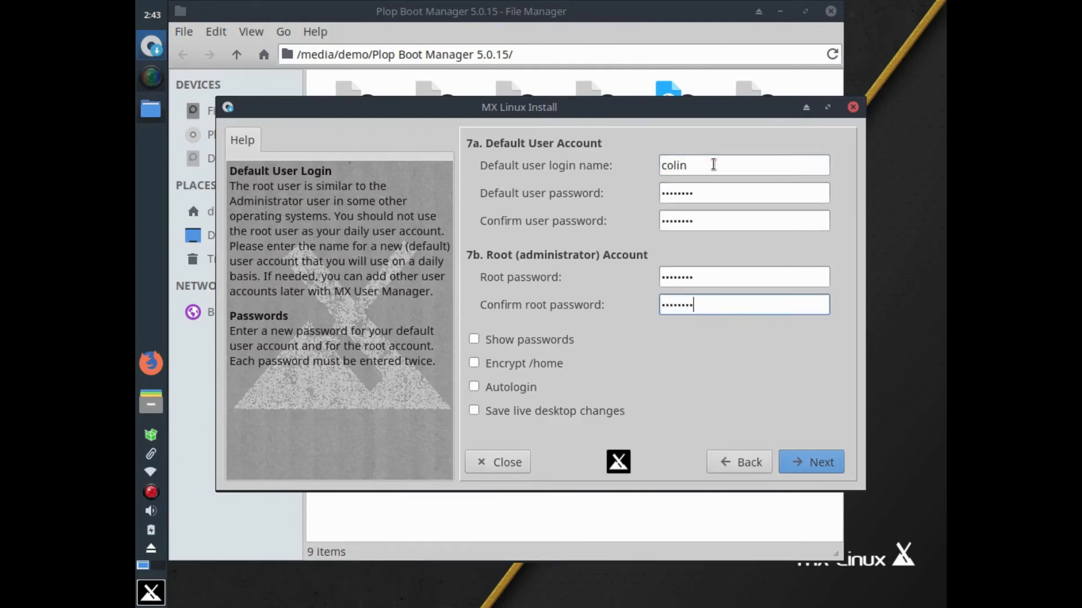
pyautogui.click(818, 462)
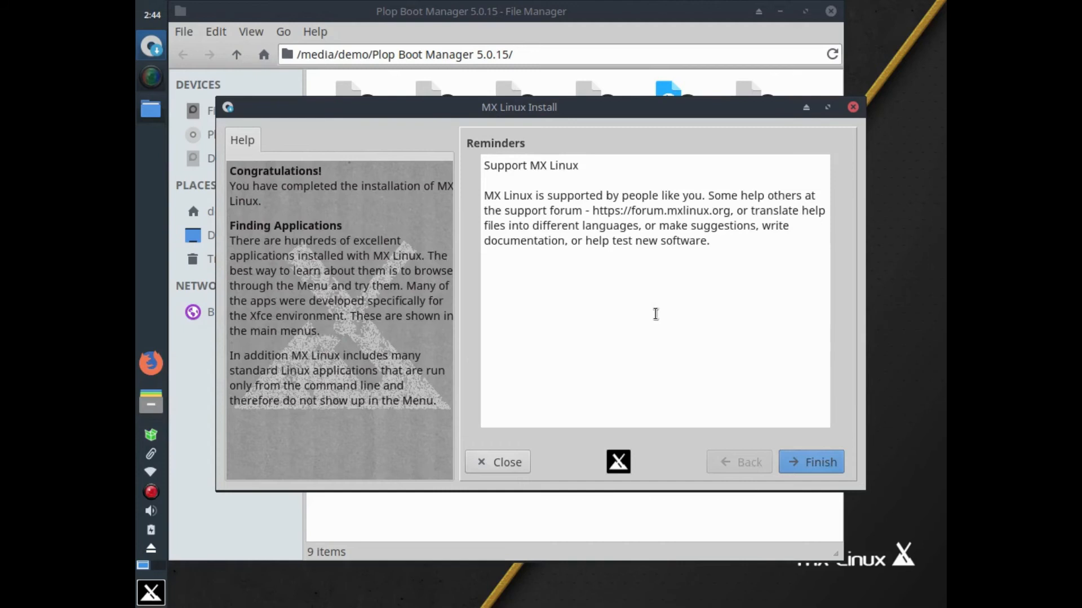
pyautogui.click(833, 463)
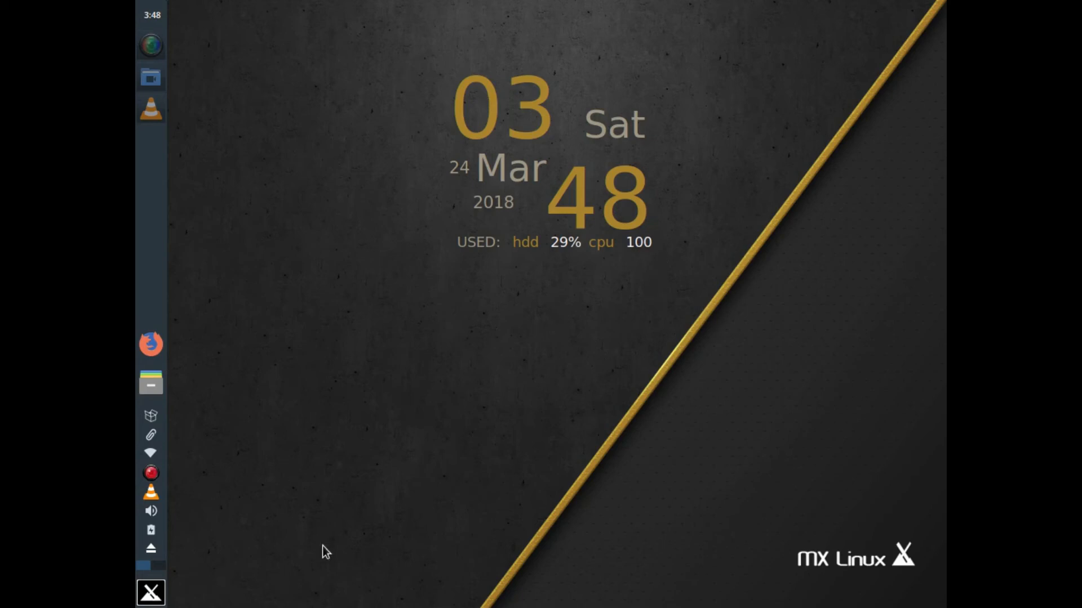
# Search 'hard' in the application menu, launch GSmartControl, then cancel its password prompt
pyautogui.click(151, 594)
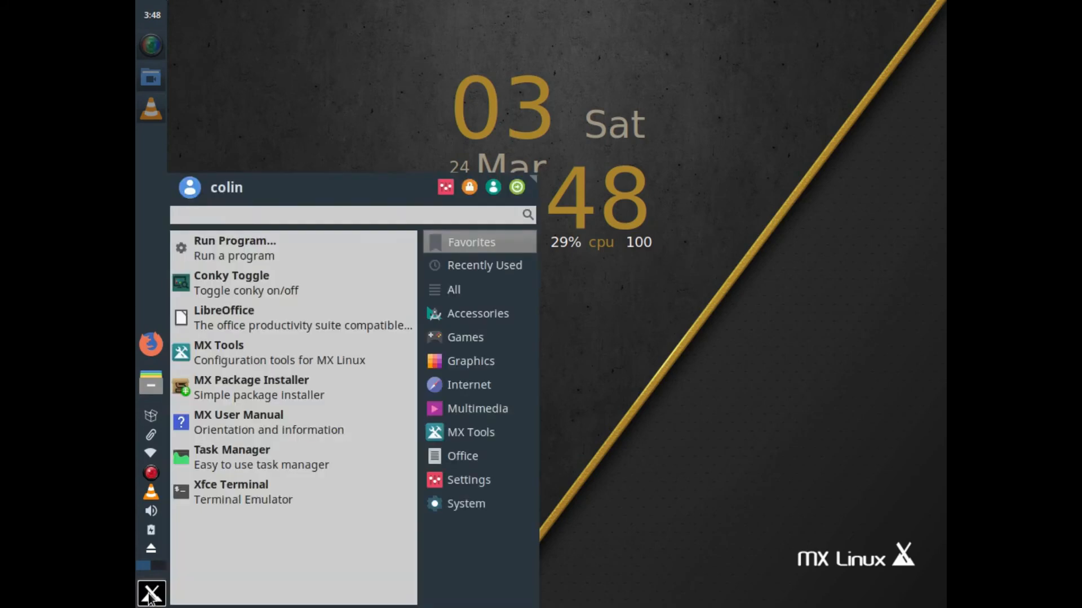
pyautogui.write('hard')
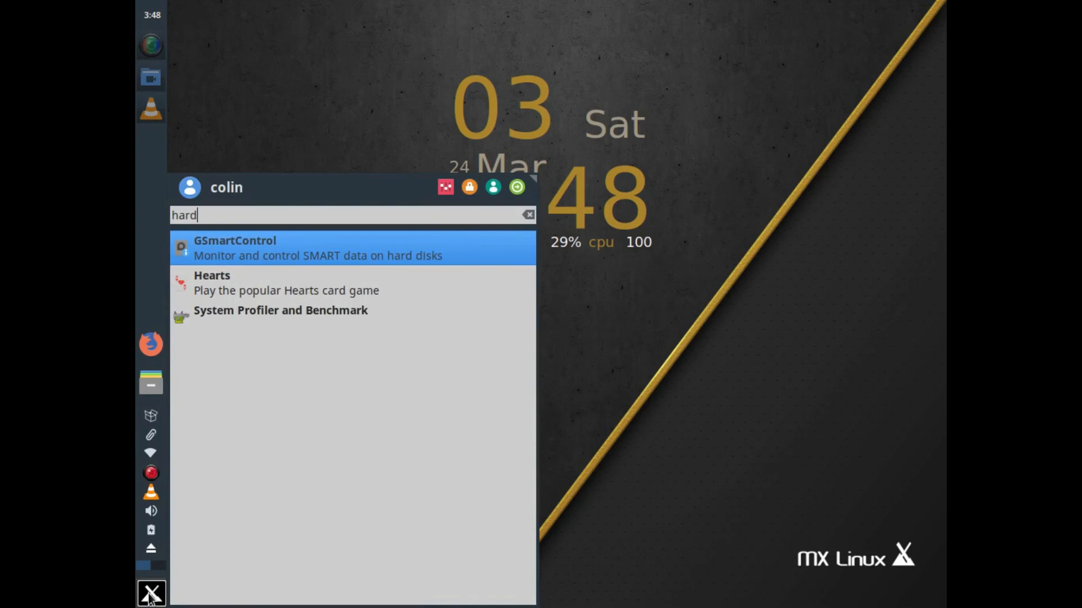
pyautogui.press('Return')
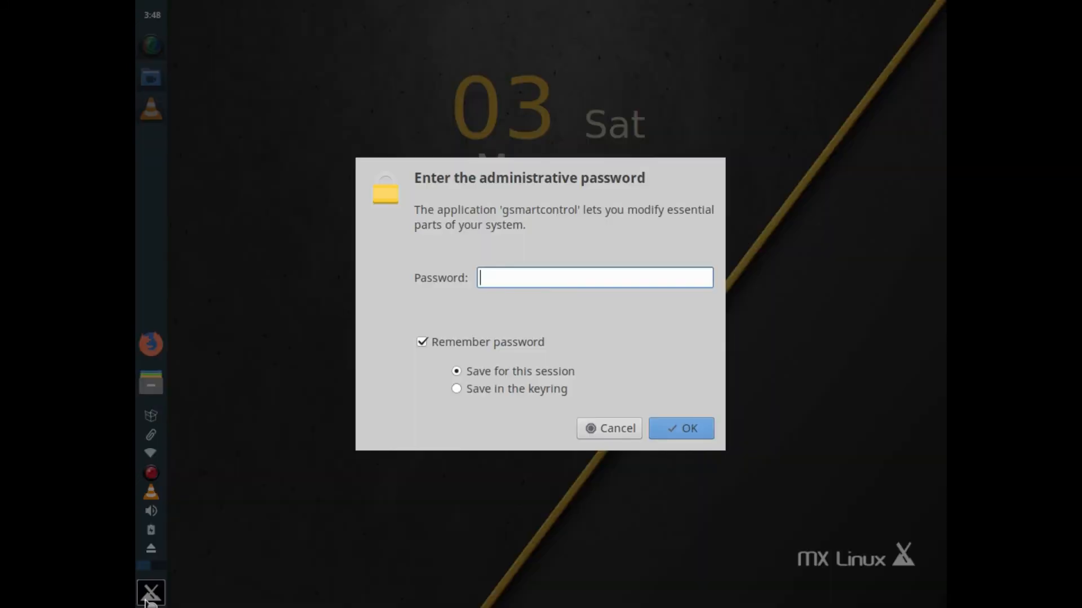
pyautogui.click(604, 429)
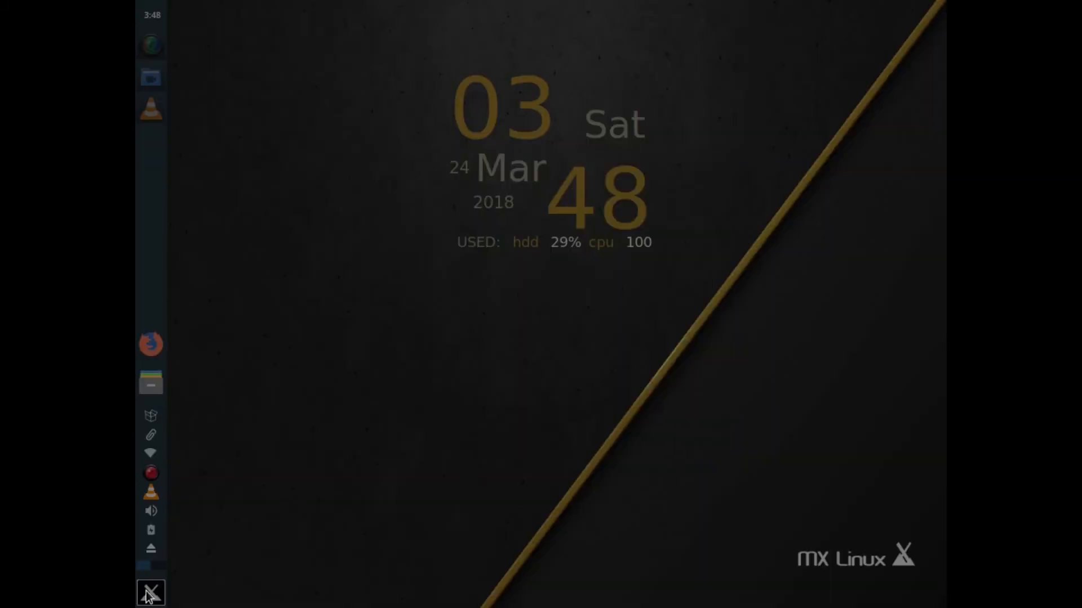
# Launch System Profiler and Benchmark from a 'har' menu search
pyautogui.click(150, 592)
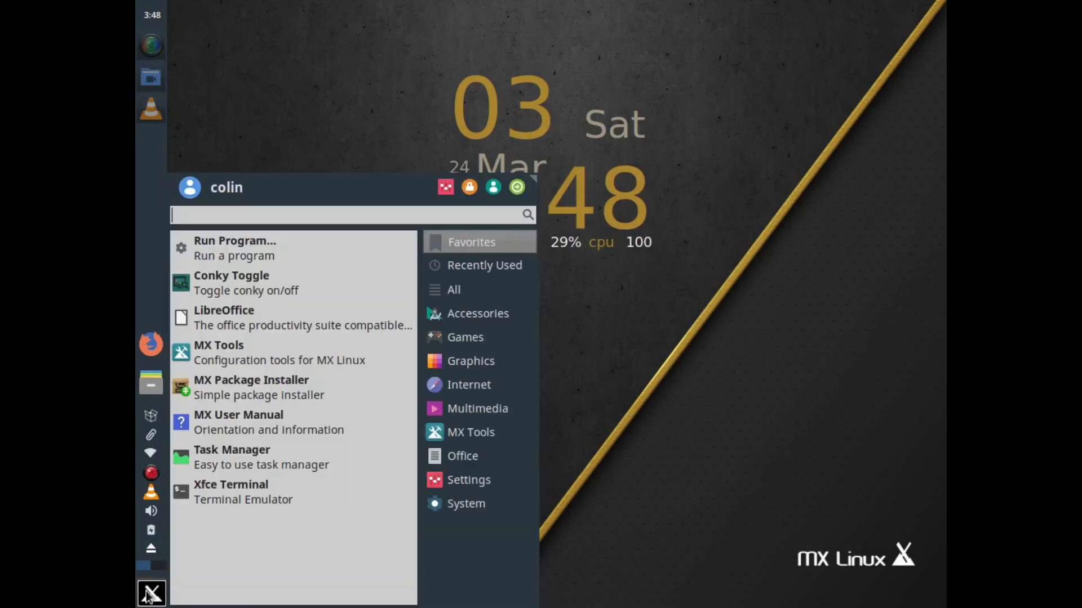
pyautogui.write('har')
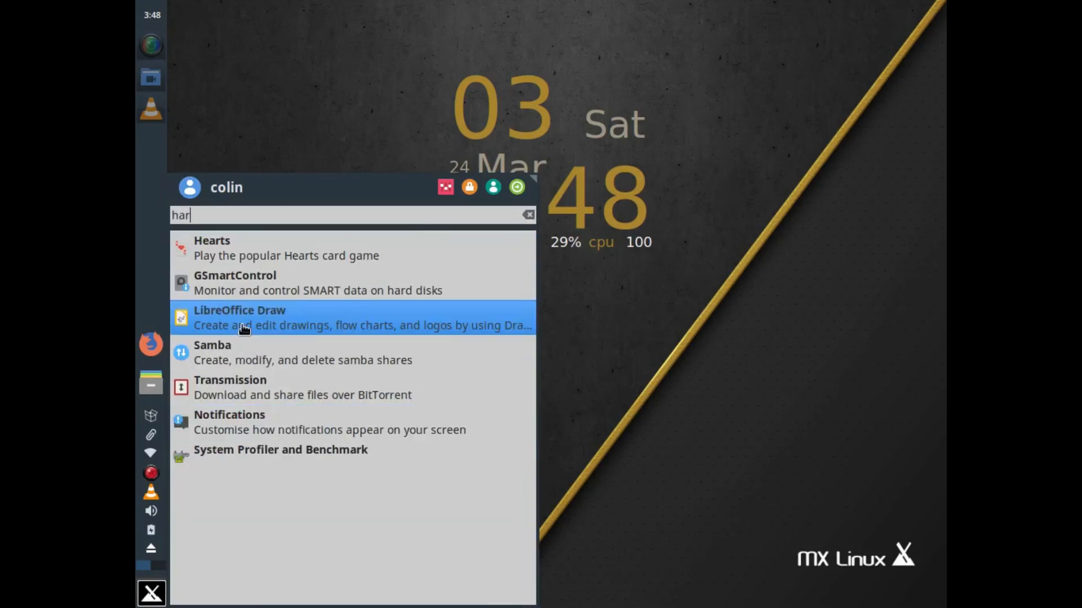
pyautogui.click(238, 466)
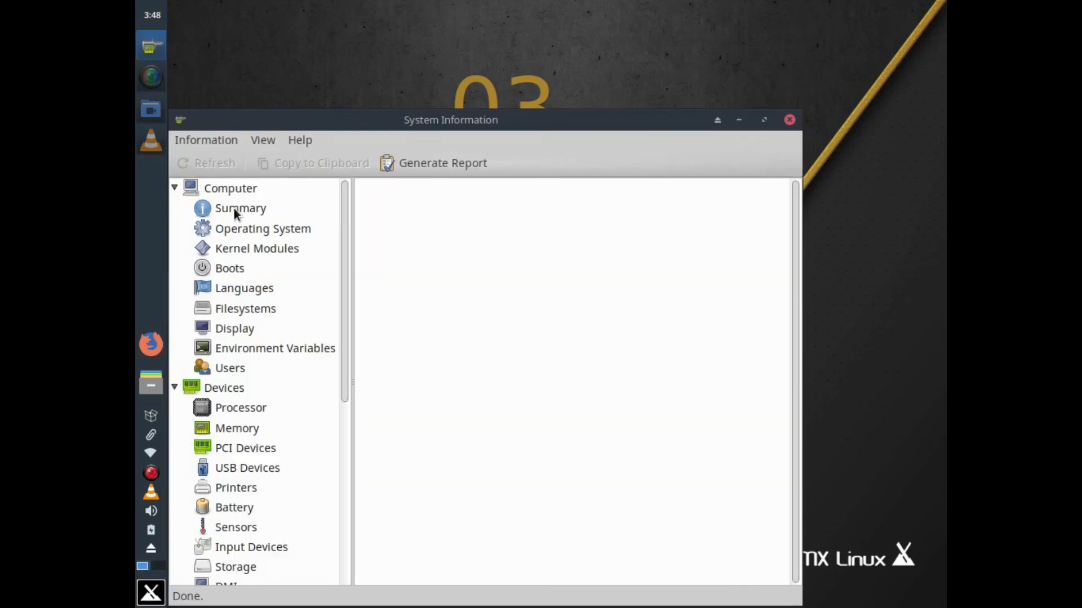
# View the computer summary, move and widen the System Information window to read it, then close it
pyautogui.click(234, 209)
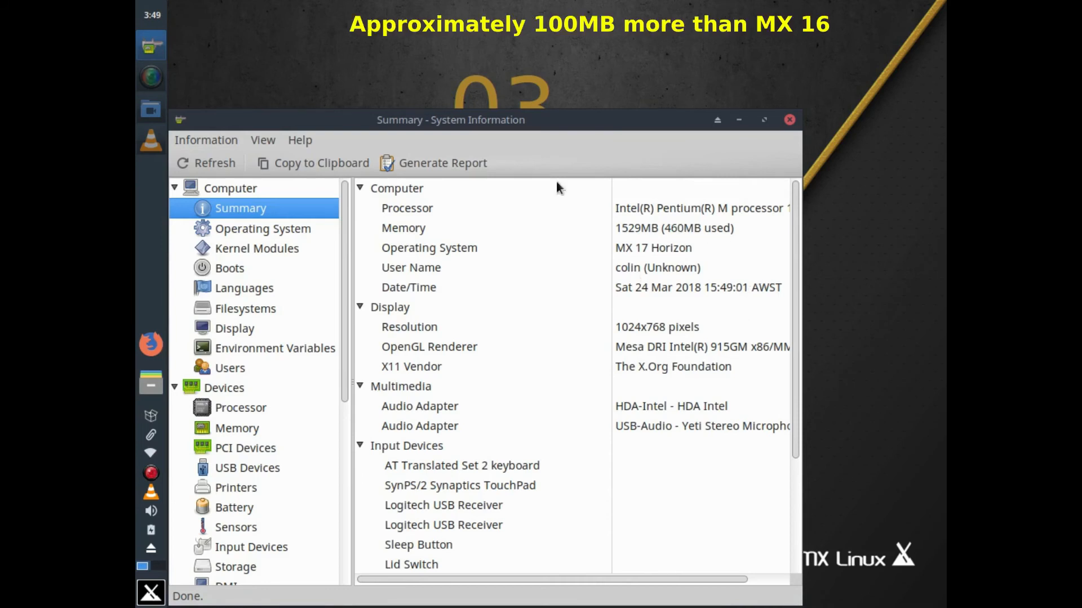
pyautogui.moveTo(486, 124); pyautogui.dragTo(562, 51)
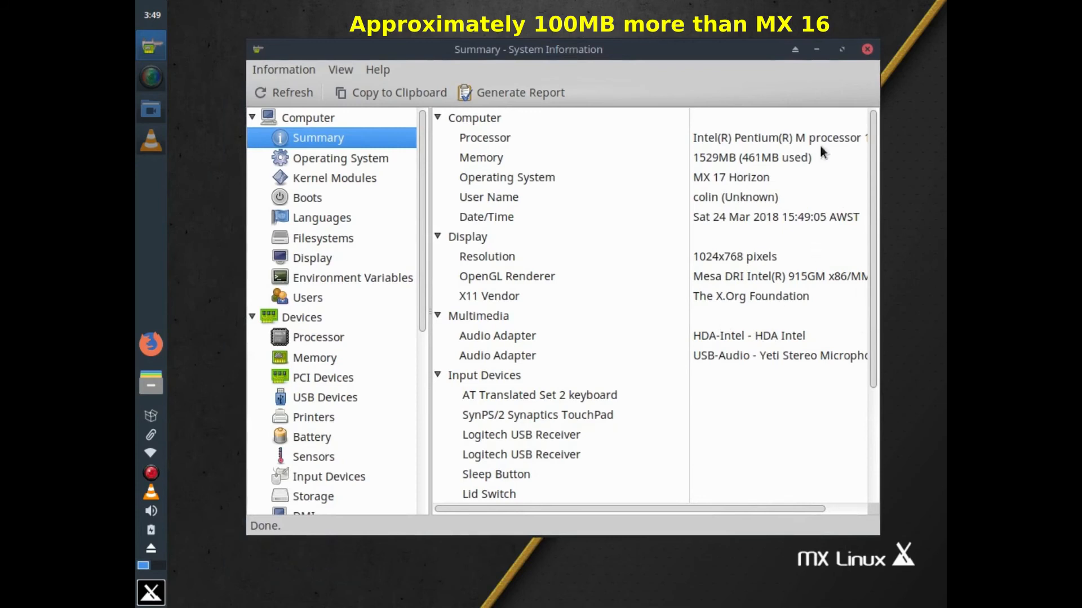
pyautogui.moveTo(883, 53); pyautogui.dragTo(947, 58)
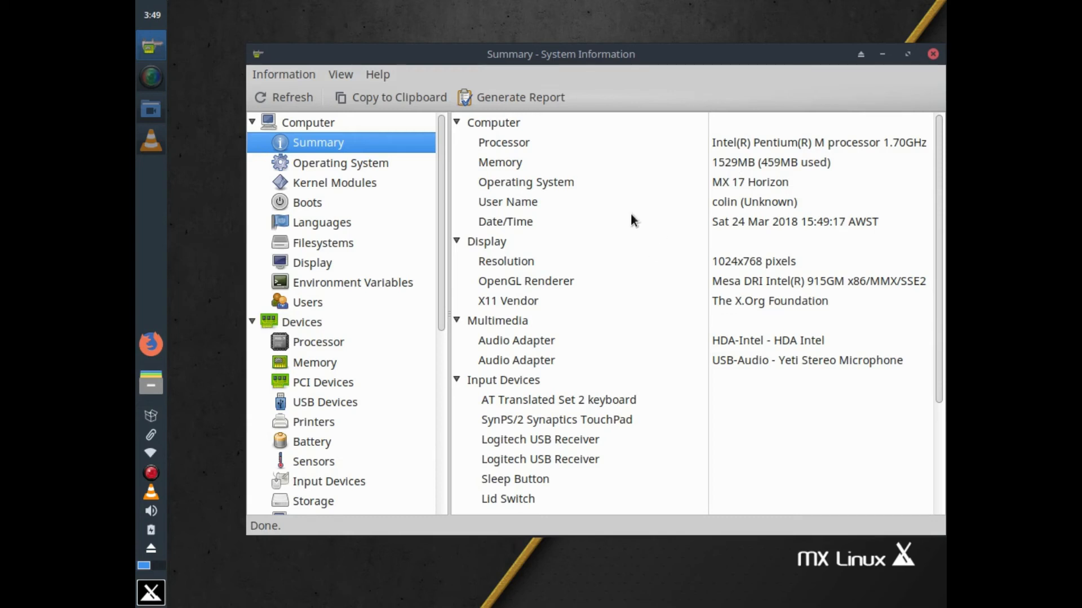
pyautogui.click(931, 55)
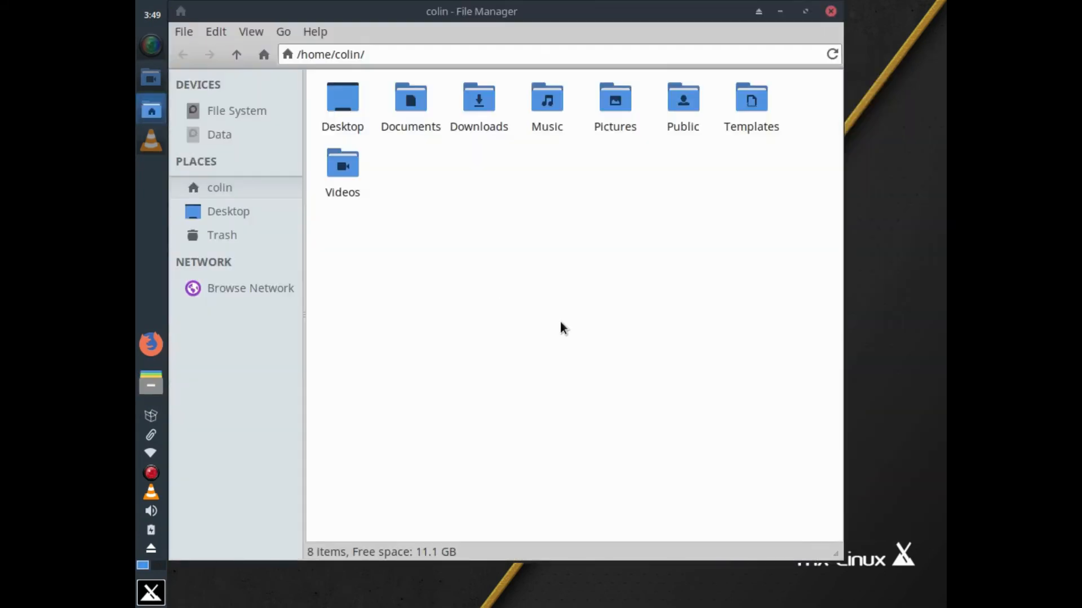
# Mount and open the Data partition with the root password, retrying after the first attempt fails
pyautogui.click(220, 136)
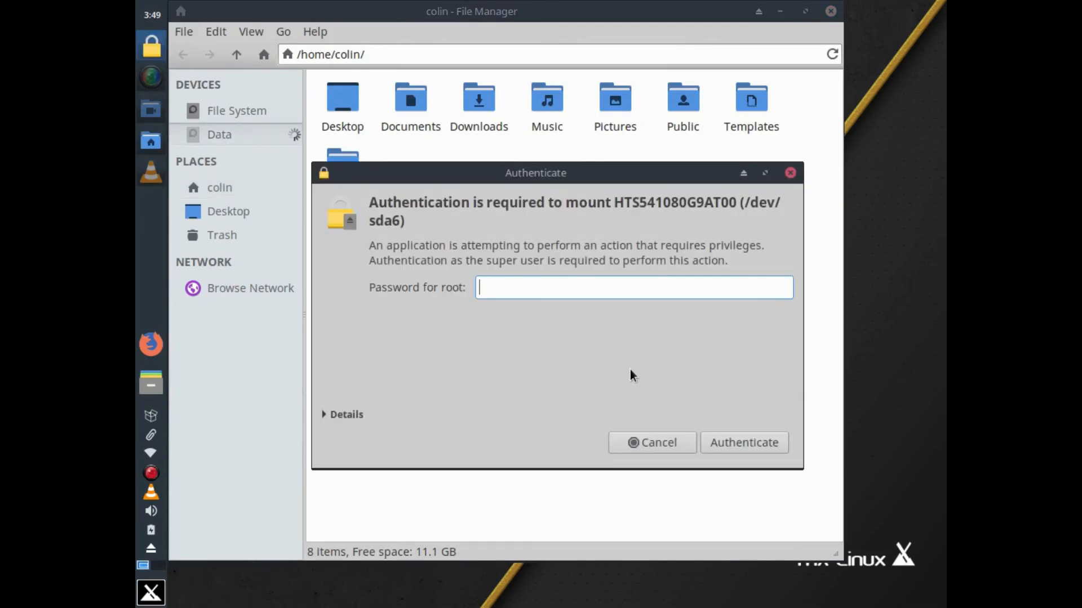
pyautogui.write('••••')
pyautogui.press('Return')
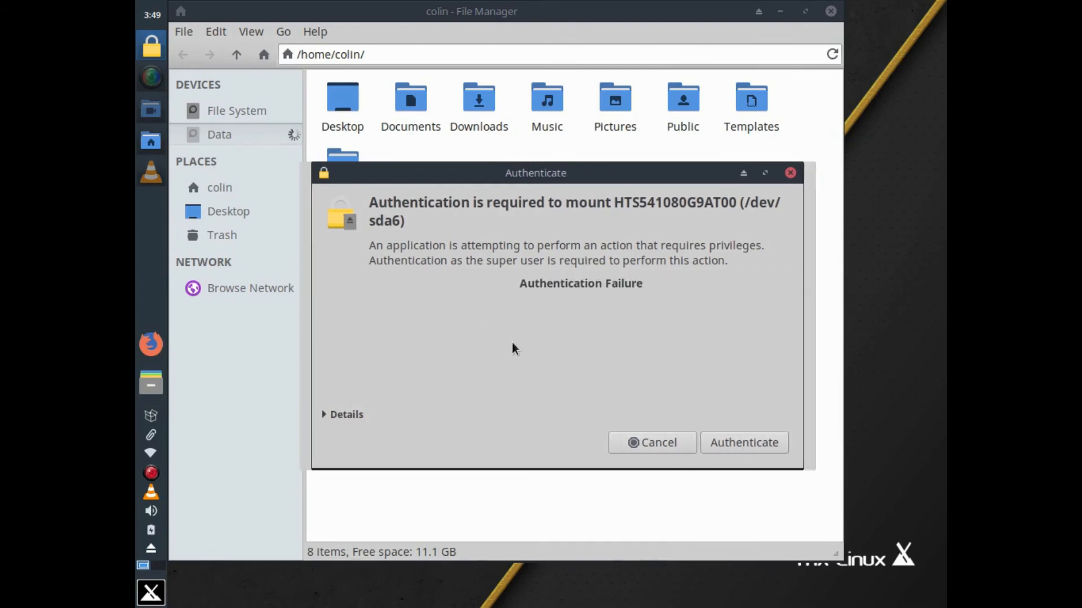
pyautogui.write('********')
pyautogui.press('Return')
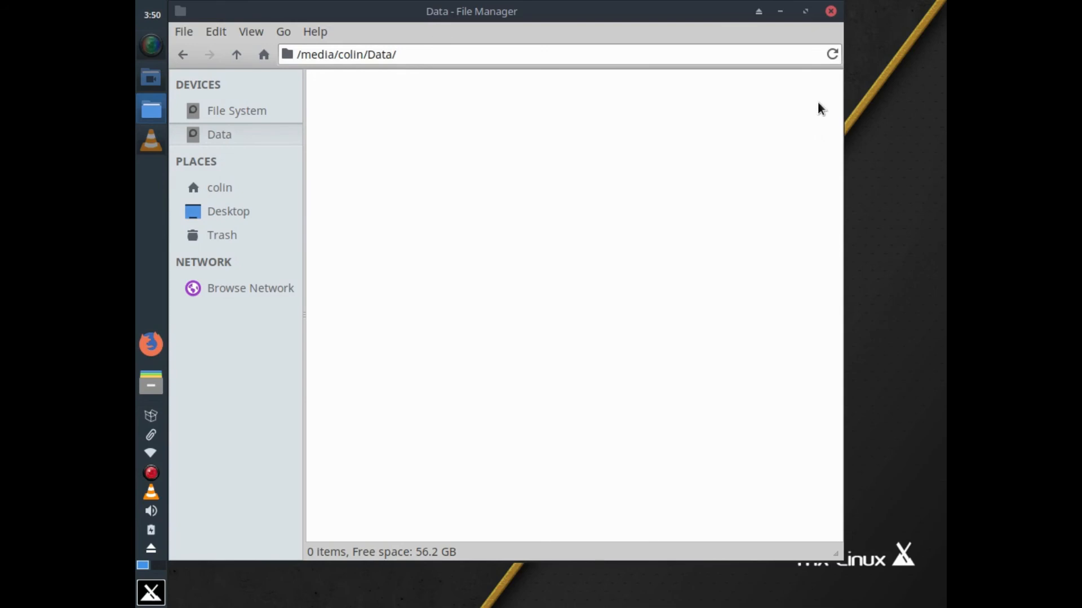
# Reopen the file manager on Data, check its right-click menu twice for Create Folder, then close it
pyautogui.click(829, 13)
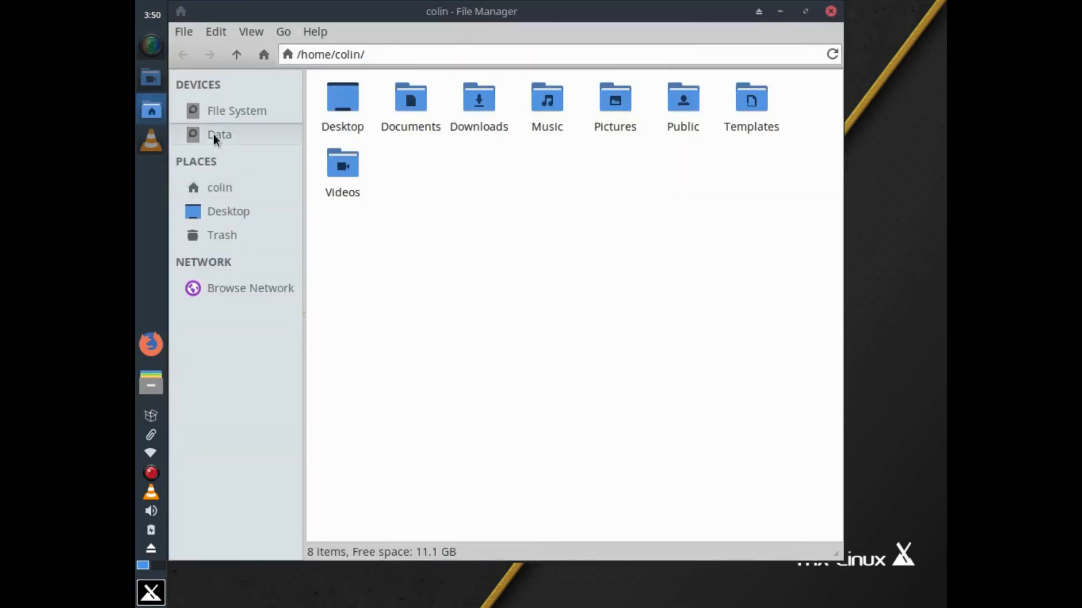
pyautogui.click(214, 135)
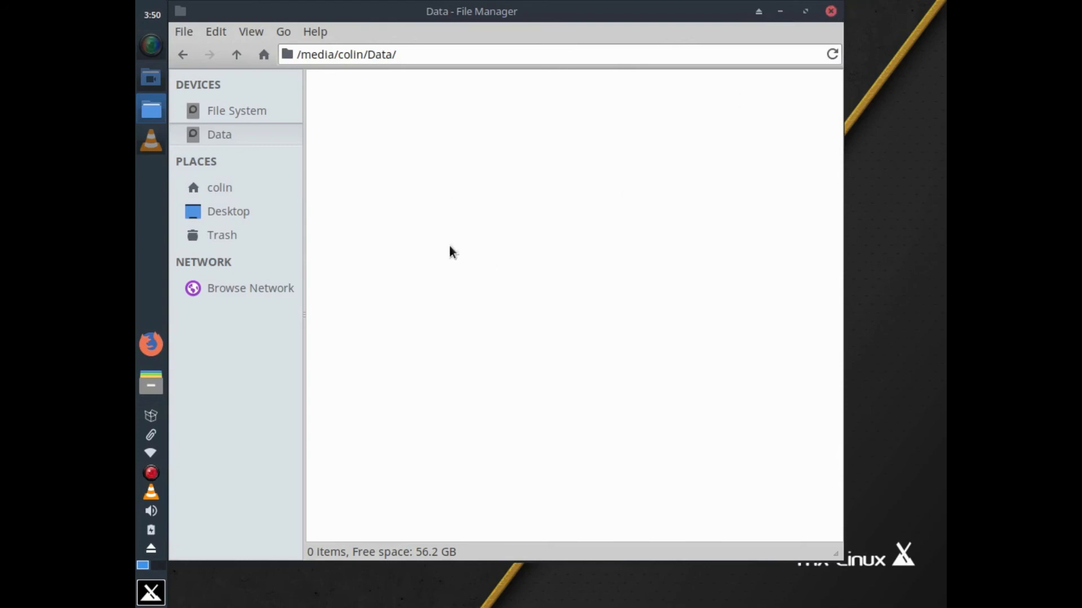
pyautogui.rightClick(402, 149)
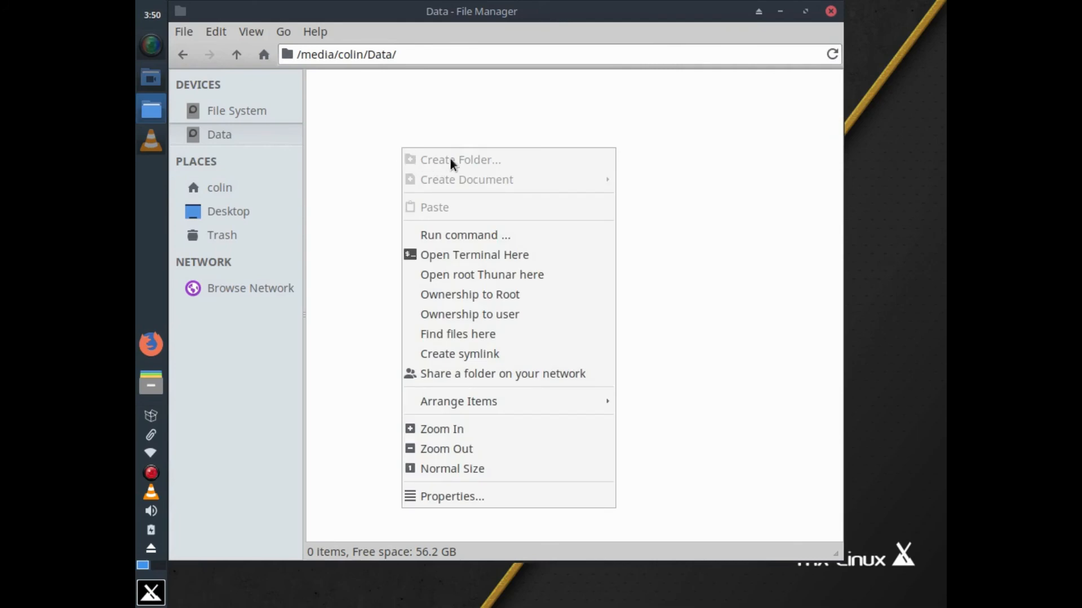
pyautogui.click(581, 130)
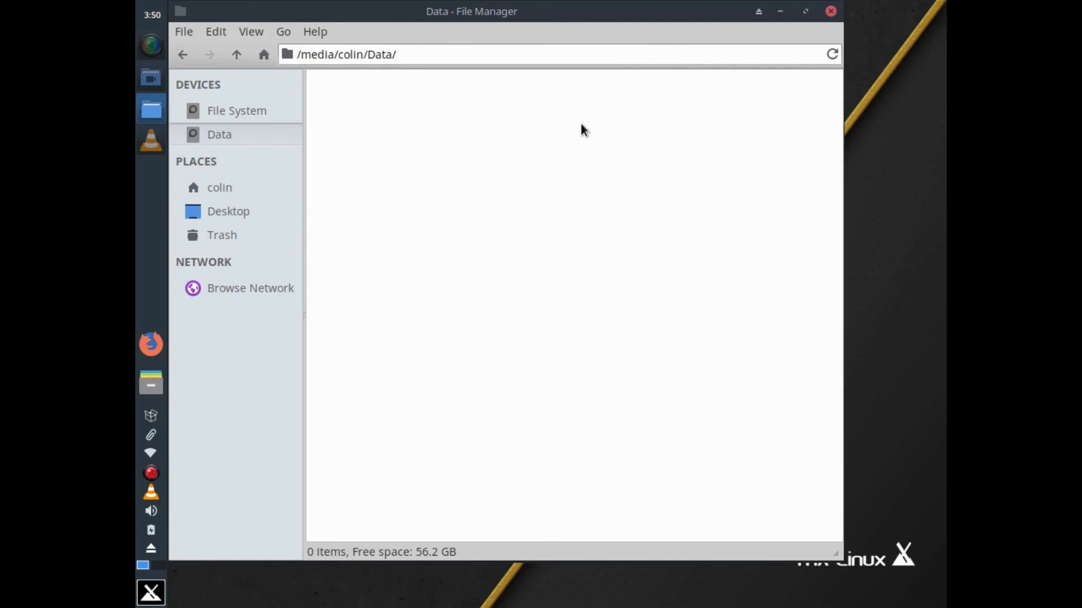
pyautogui.rightClick(406, 193)
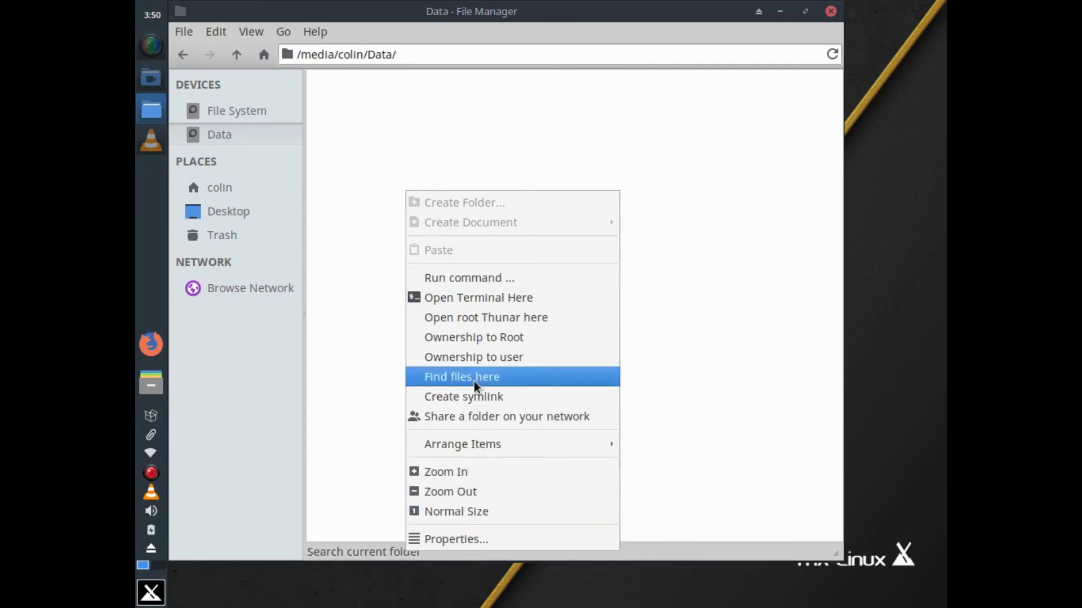
pyautogui.click(682, 347)
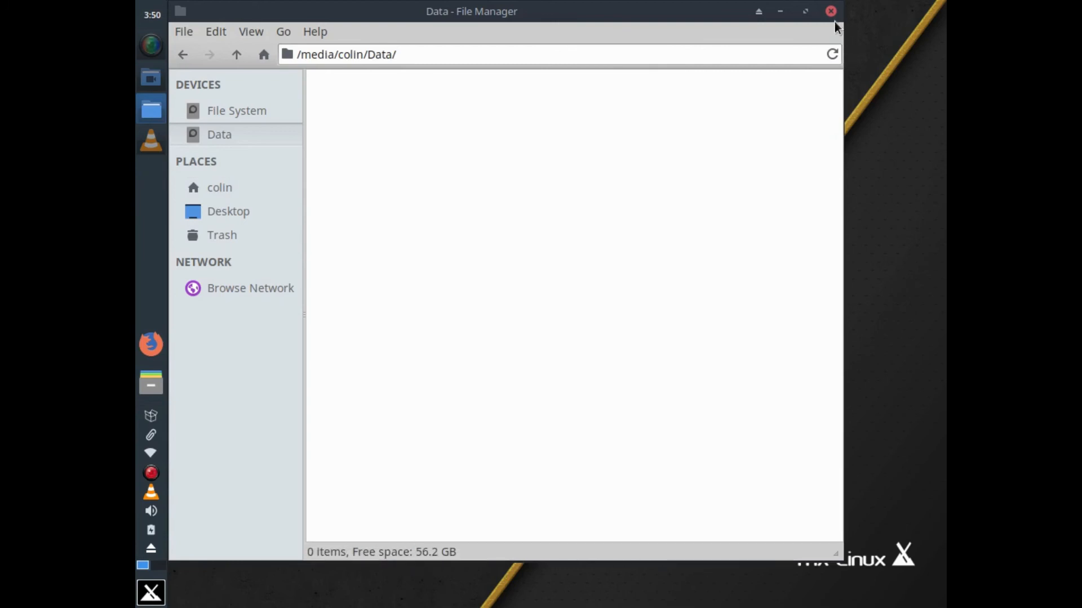
pyautogui.click(831, 12)
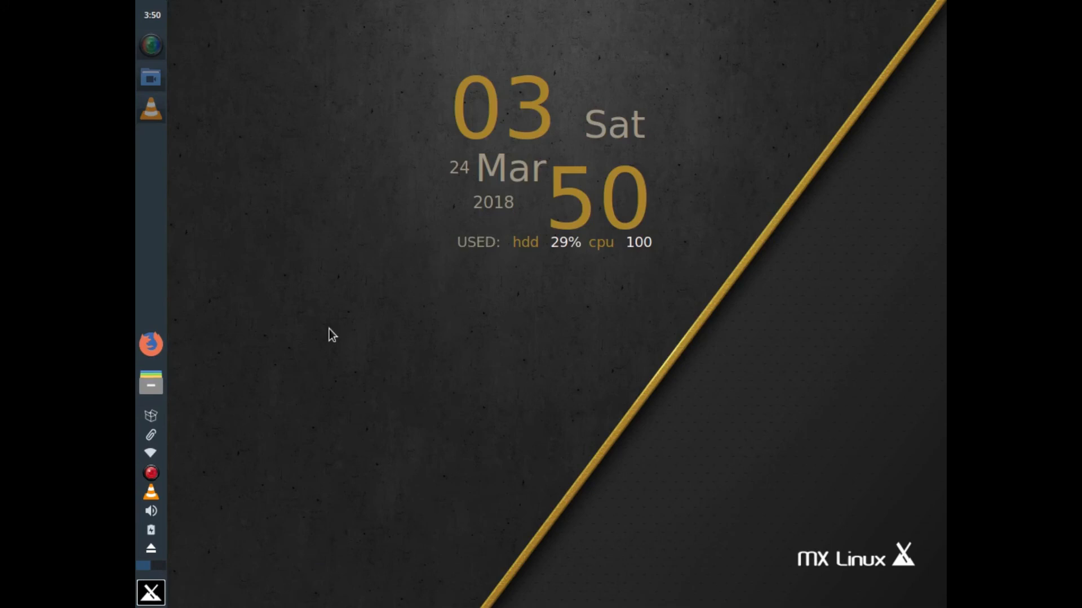
# Browse the root file system (mnt, etc) to the user's folder under /media and right-click the Data folder
pyautogui.click(152, 386)
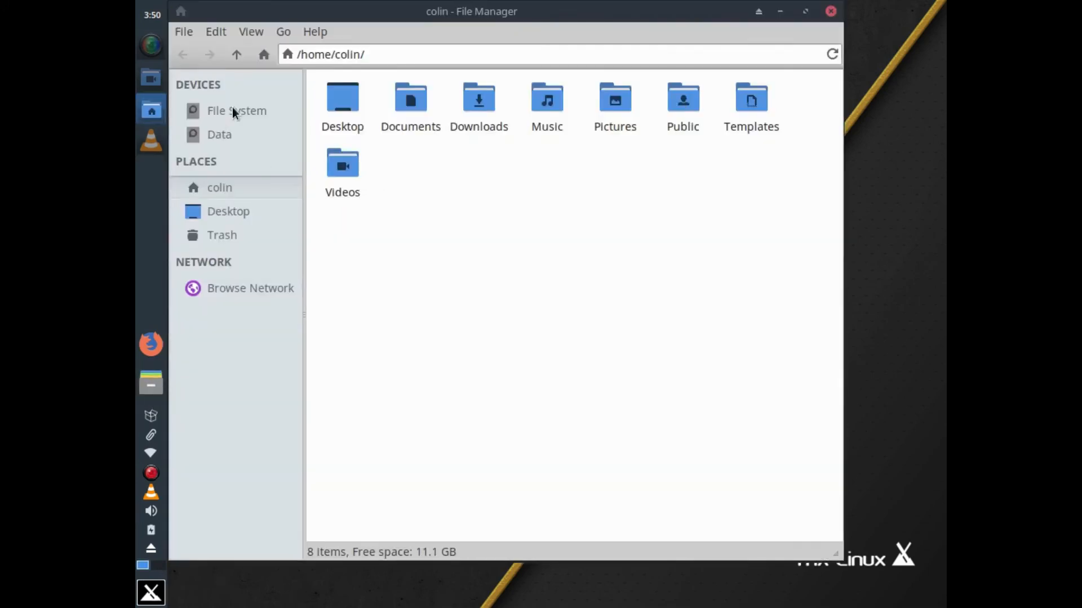
pyautogui.click(233, 110)
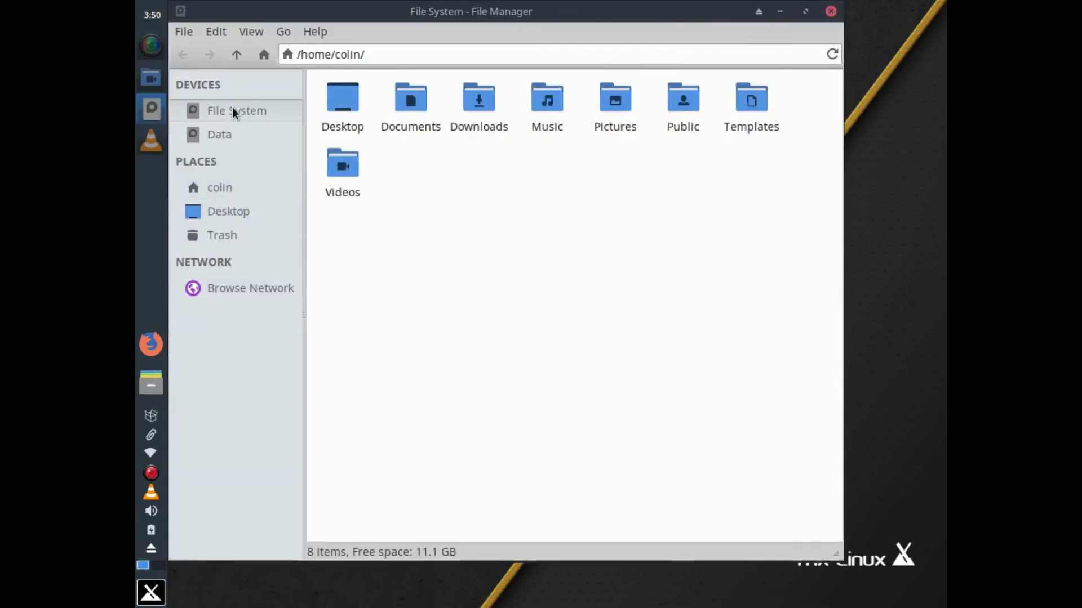
pyautogui.click(220, 134)
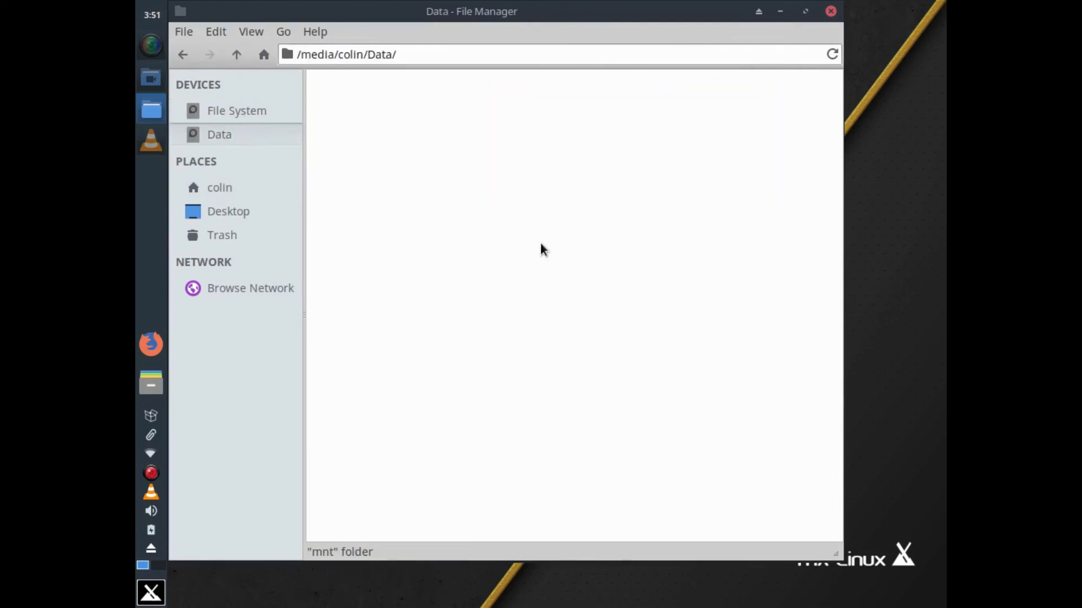
pyautogui.click(182, 54)
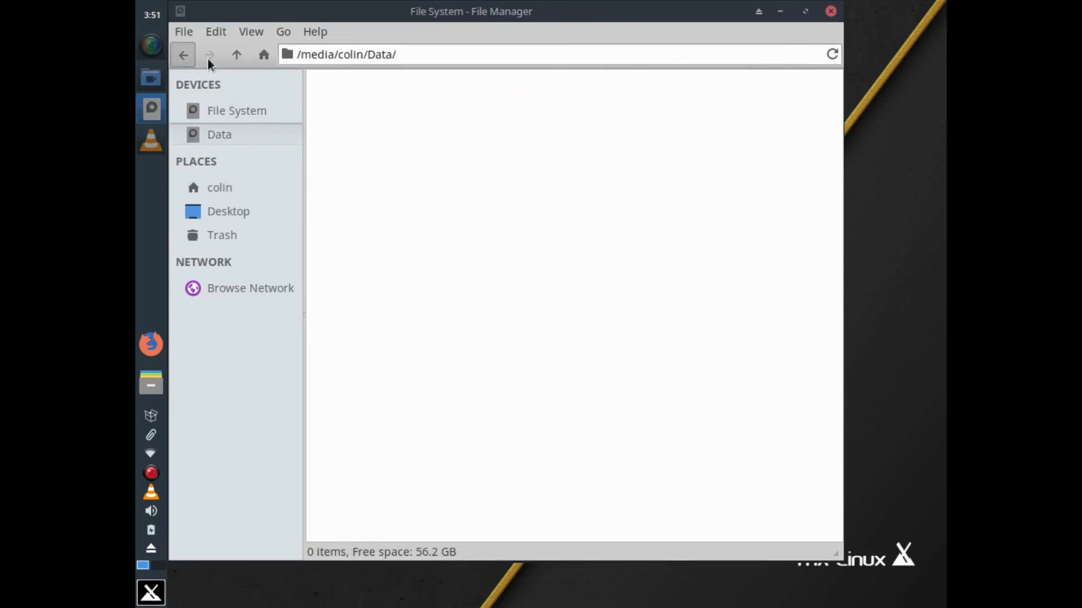
pyautogui.doubleClick(654, 107)
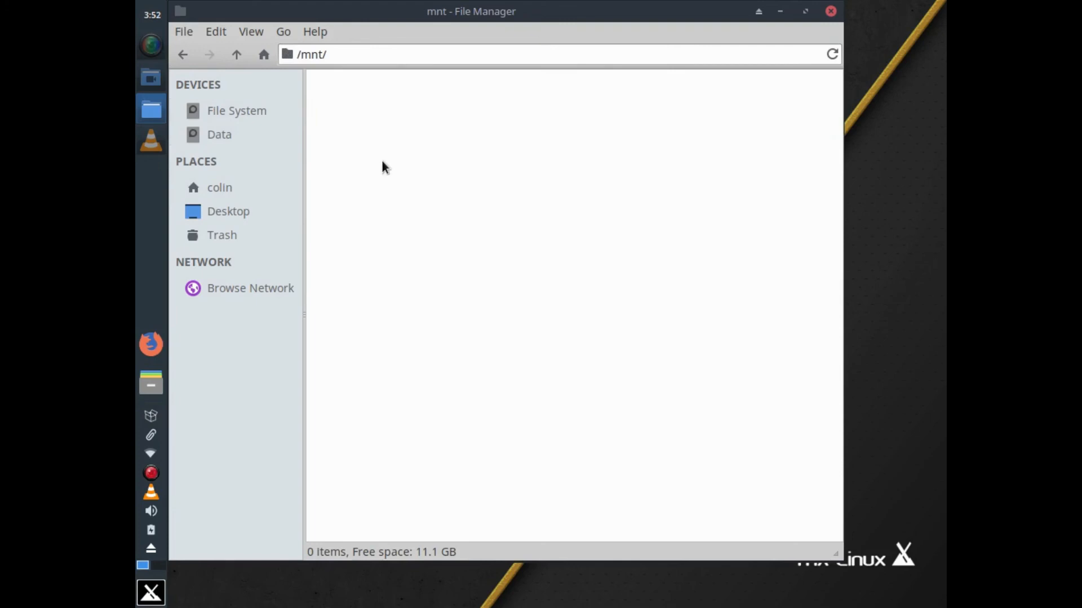
pyautogui.click(190, 54)
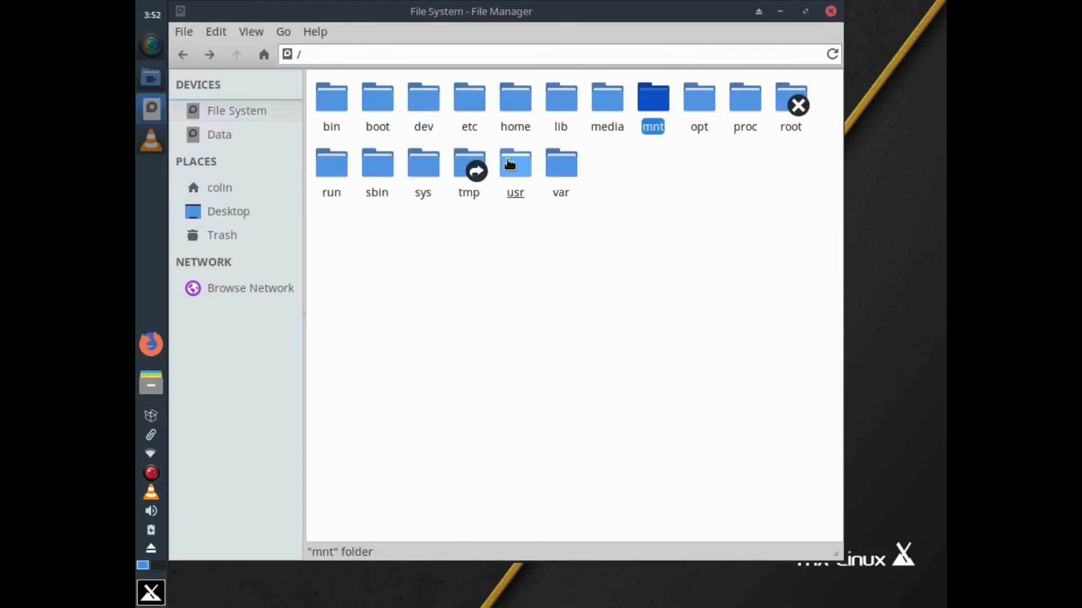
pyautogui.click(463, 109)
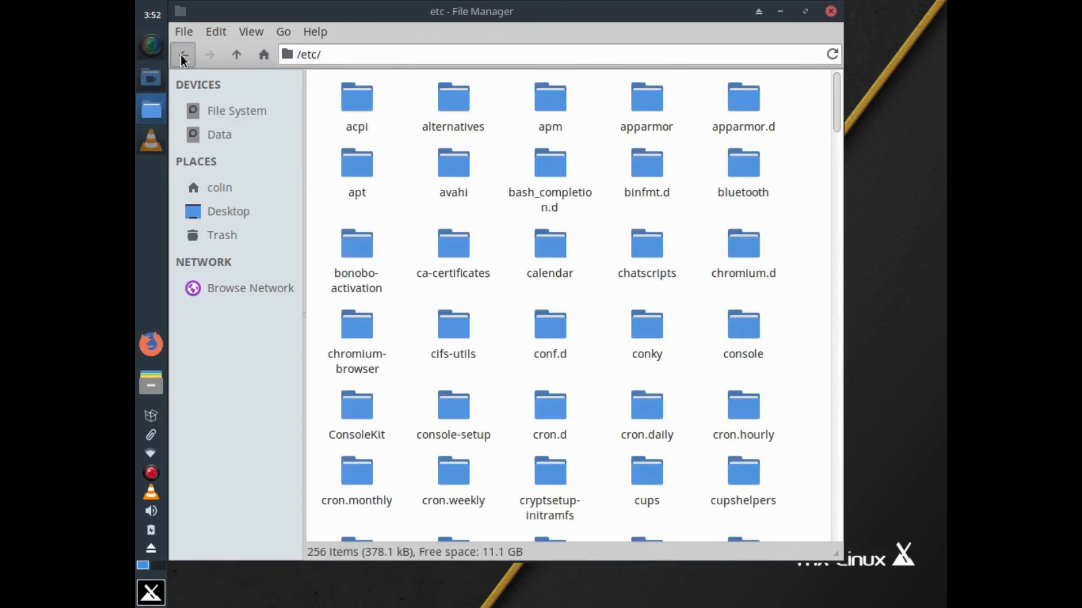
pyautogui.click(181, 55)
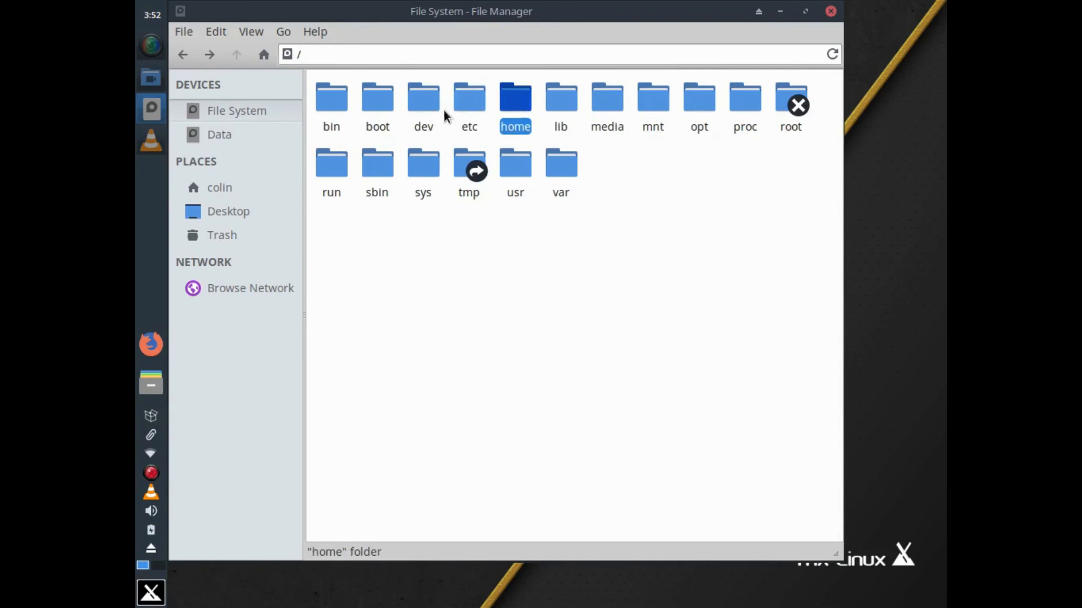
pyautogui.click(604, 95)
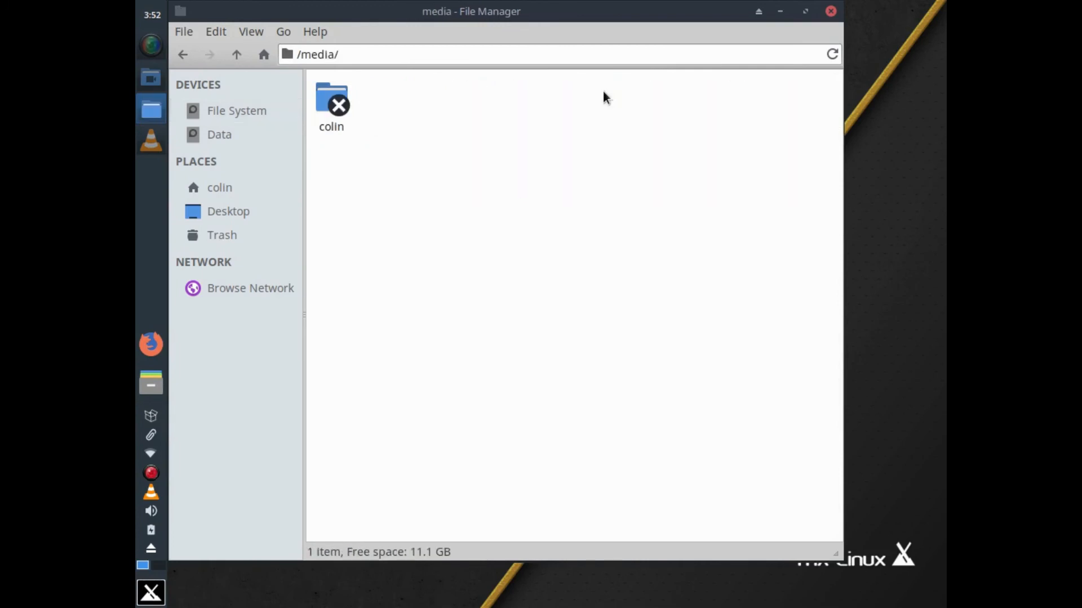
pyautogui.click(338, 109)
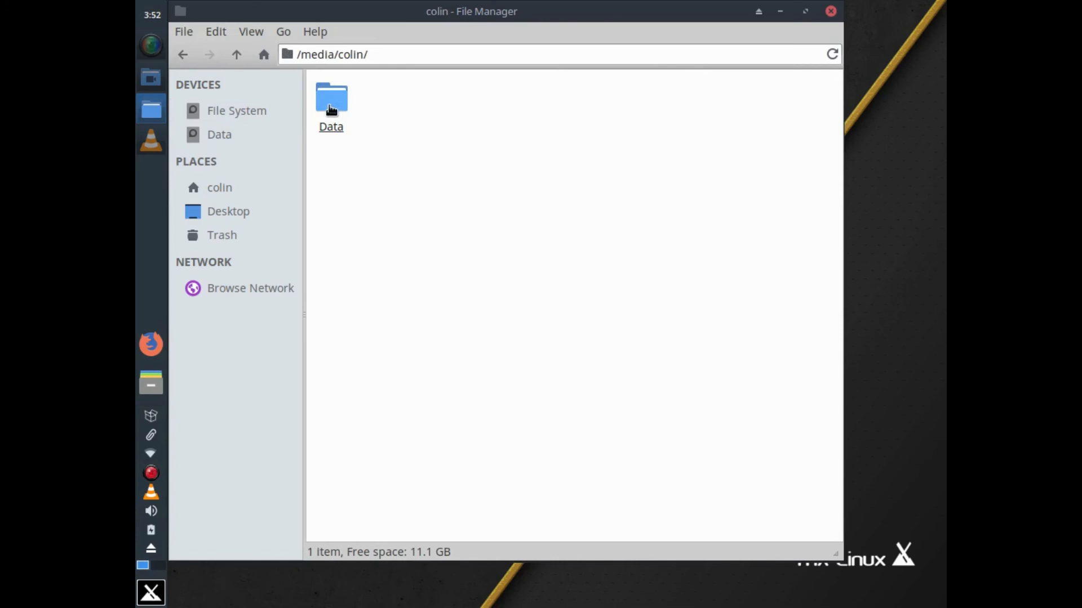
pyautogui.rightClick(327, 106)
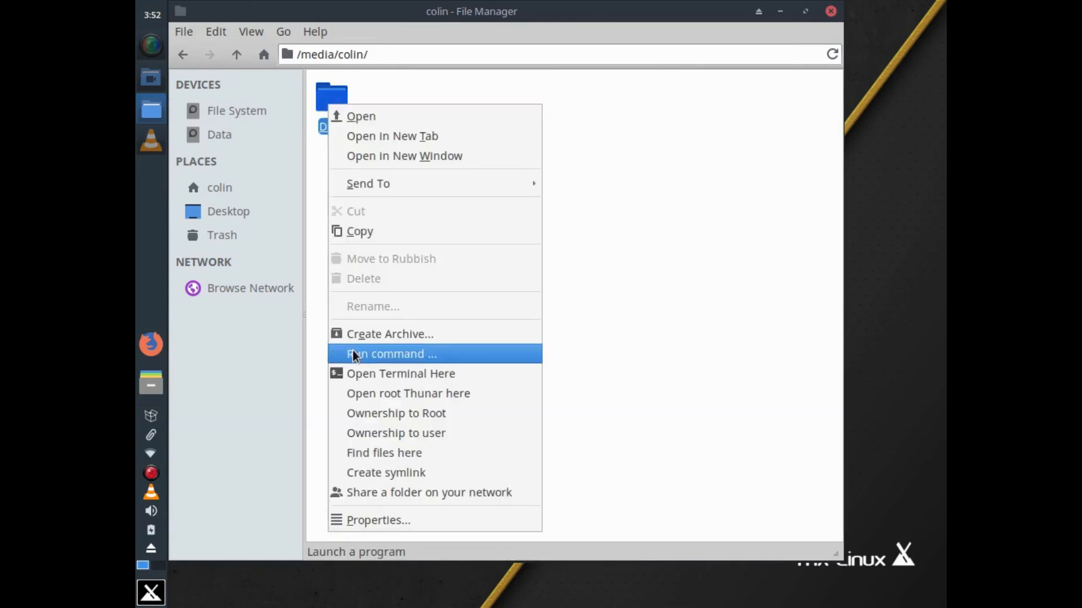
# Open a root Thunar window on the Data folder using the administrative password
pyautogui.click(380, 394)
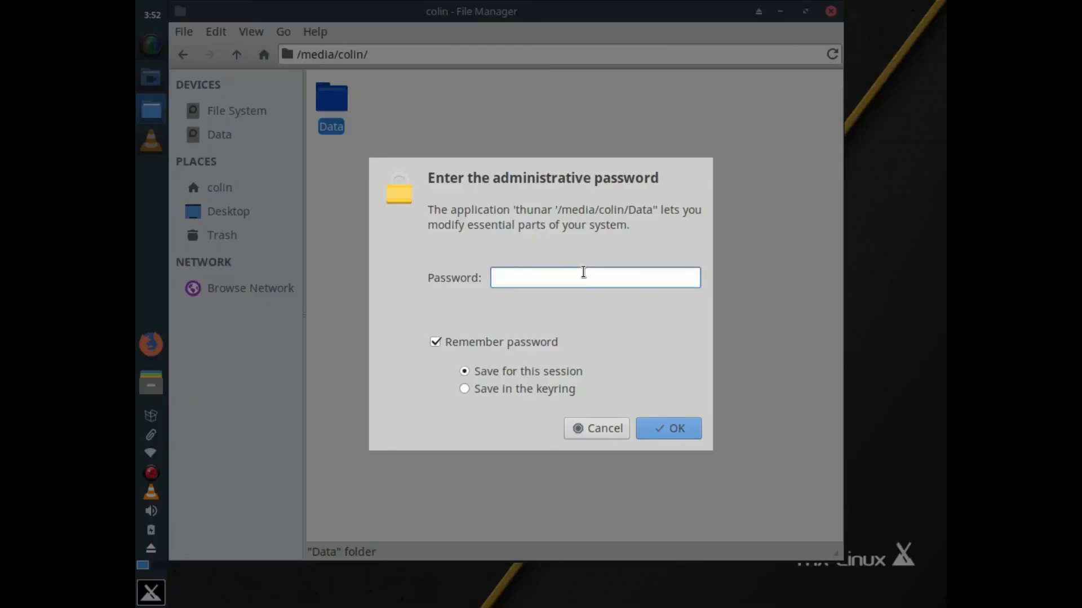
pyautogui.write('********')
pyautogui.press('Return')
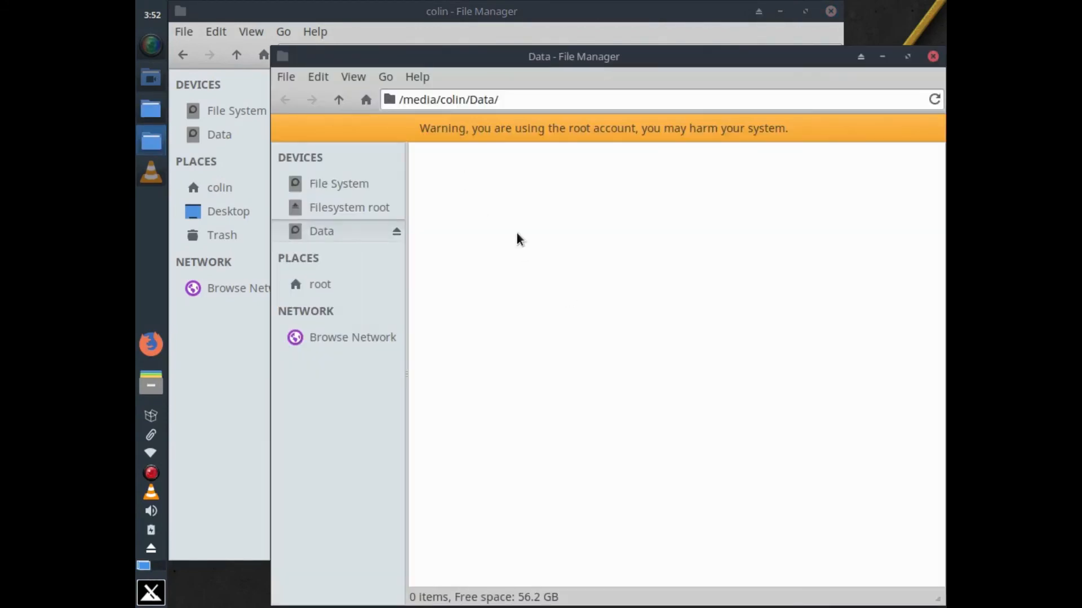
# In Data's Properties, keep owner Read & Write and give the user's group Read & Write access
pyautogui.rightClick(516, 233)
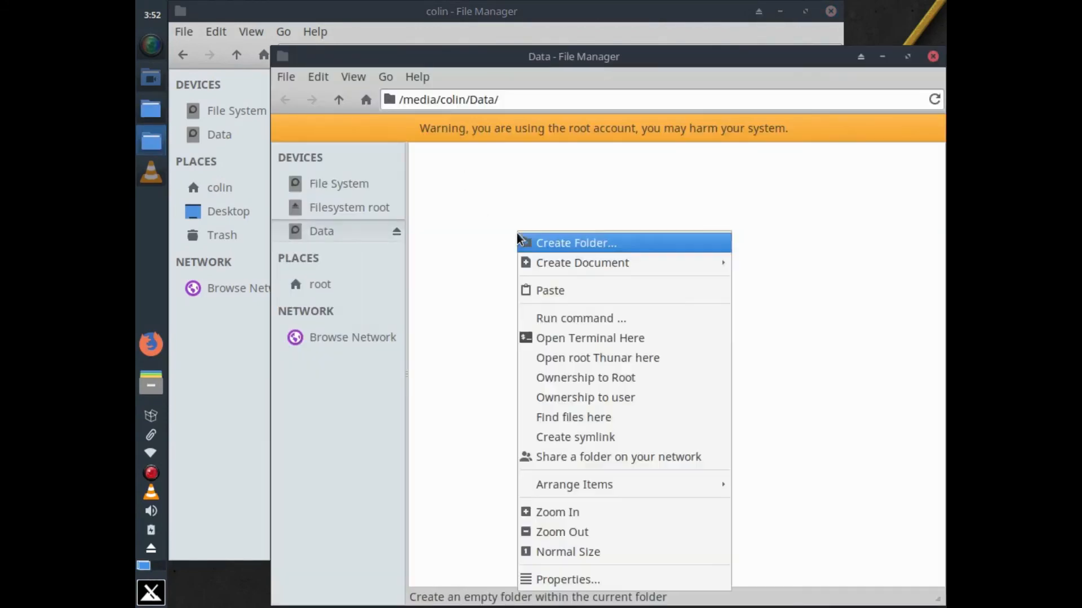
pyautogui.click(582, 579)
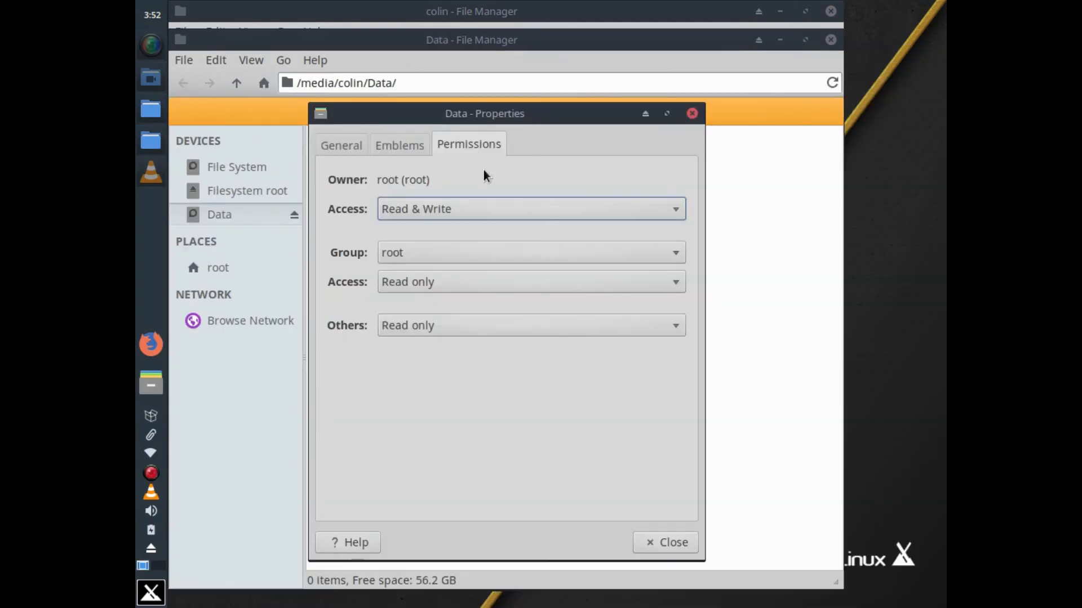
pyautogui.click(553, 220)
pyautogui.click(552, 214)
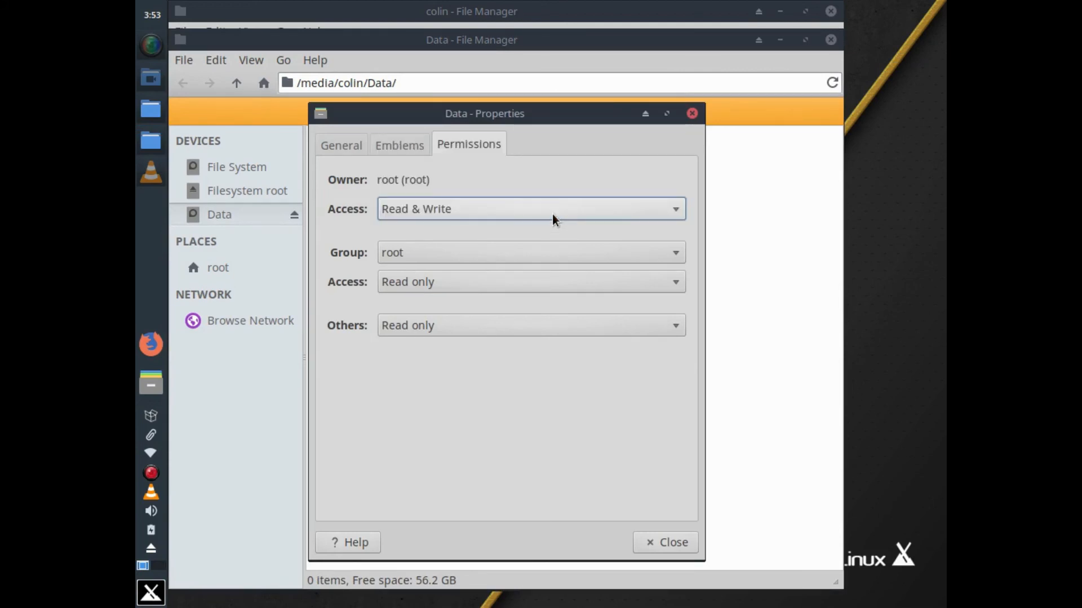
pyautogui.click(522, 249)
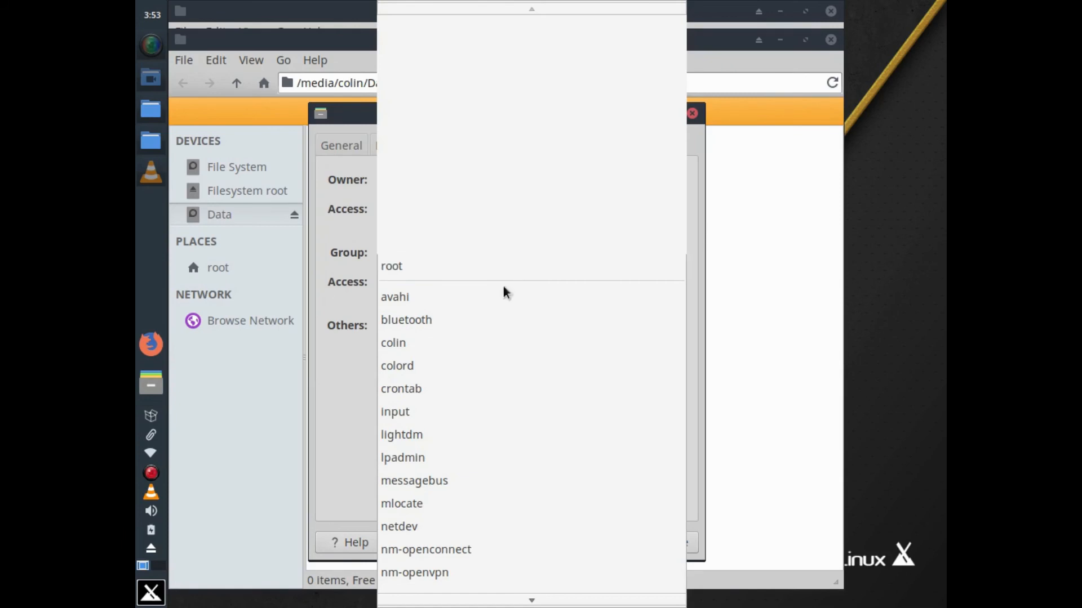
pyautogui.click(457, 347)
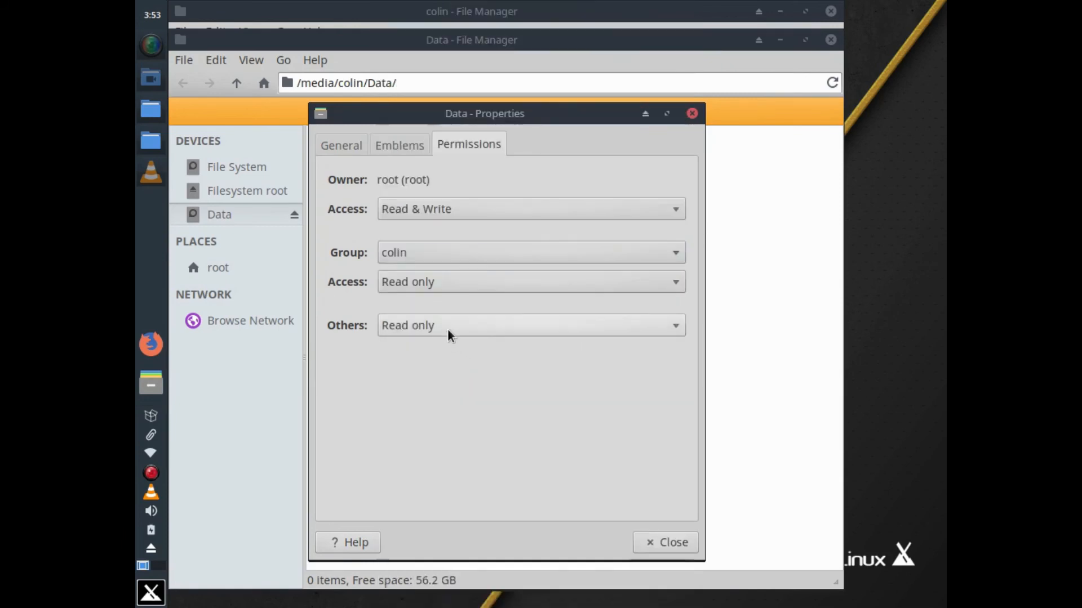
pyautogui.click(492, 286)
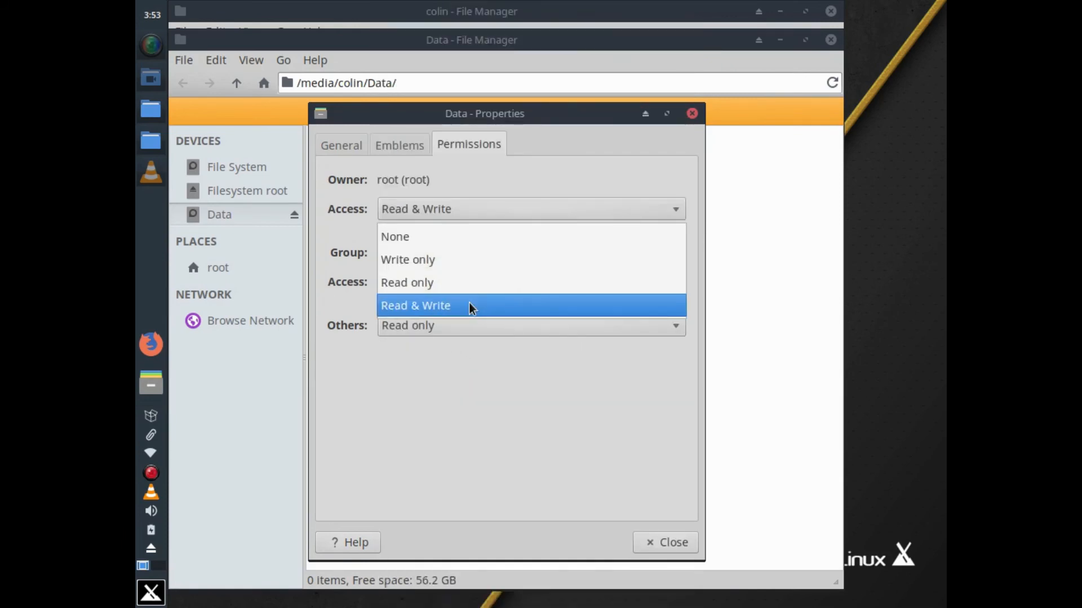
pyautogui.click(471, 305)
pyautogui.click(657, 543)
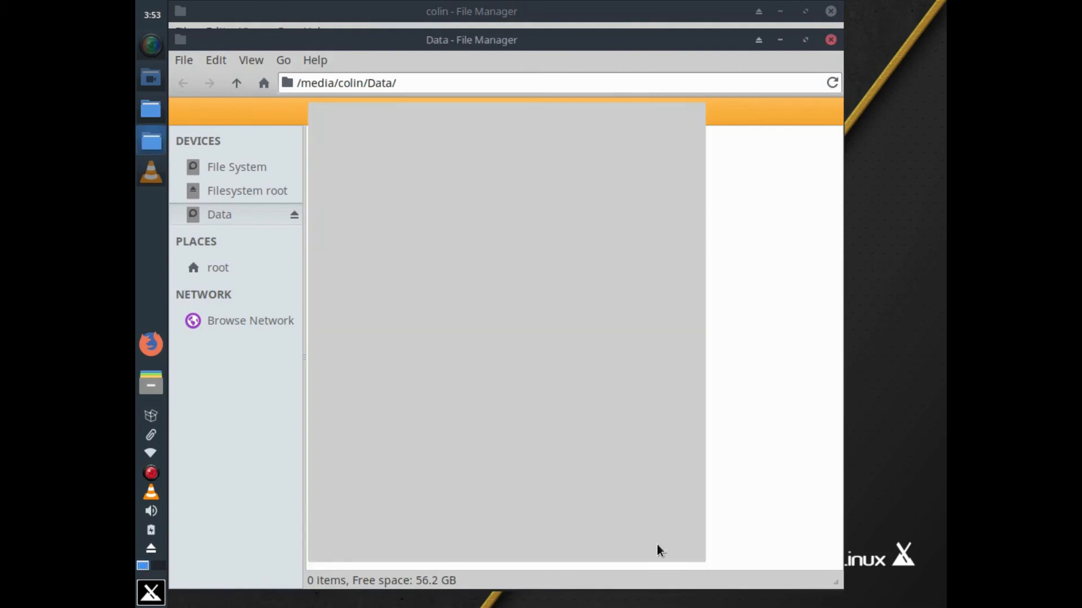
# Close the root window, open Data and check its permissions in the Properties dialog
pyautogui.click(830, 40)
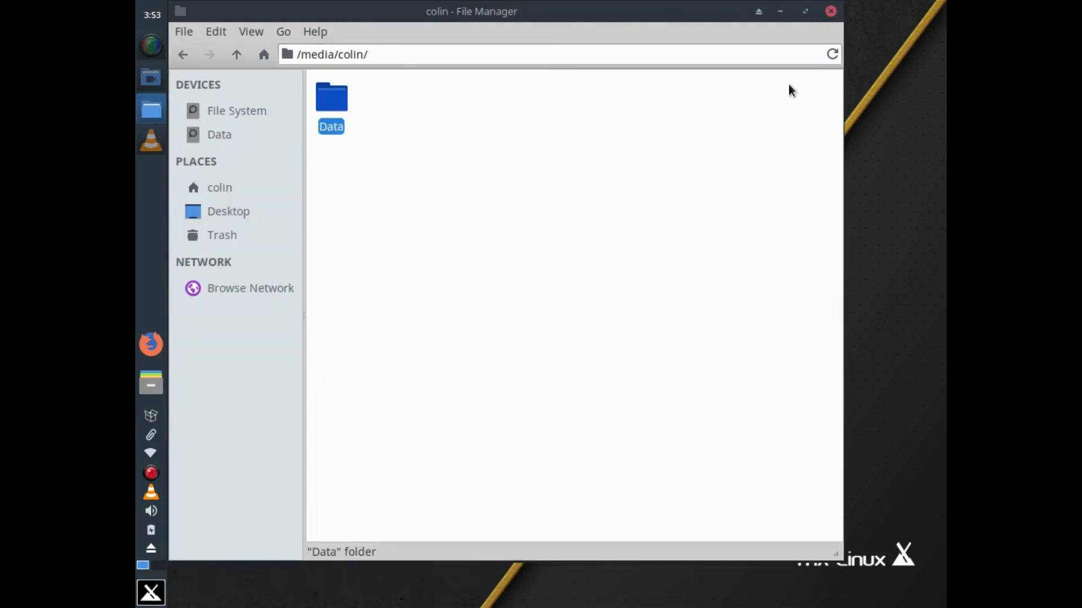
pyautogui.click(213, 142)
pyautogui.rightClick(514, 162)
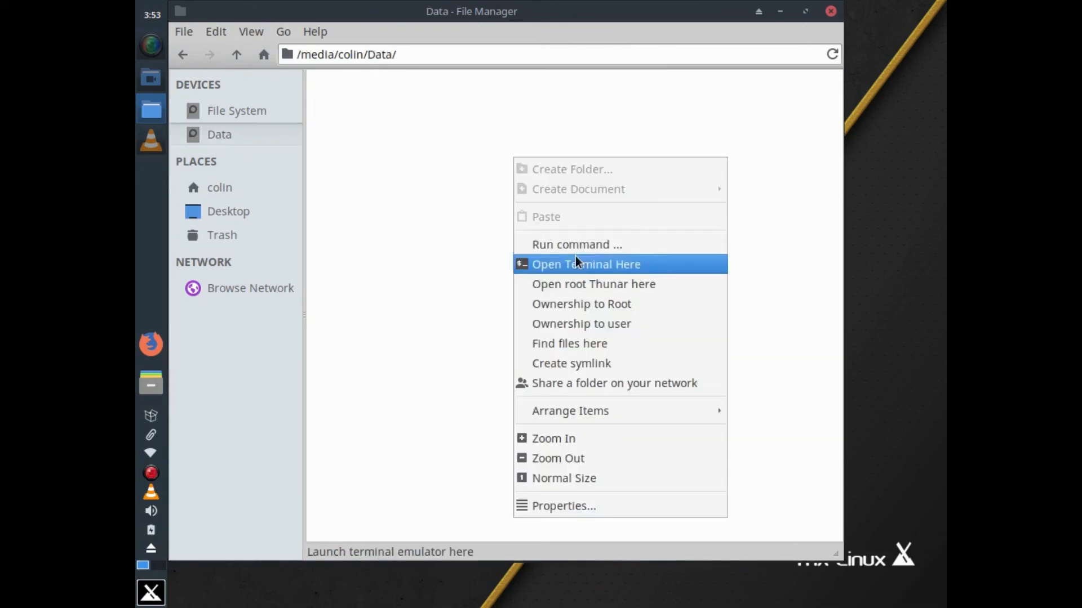
pyautogui.click(423, 213)
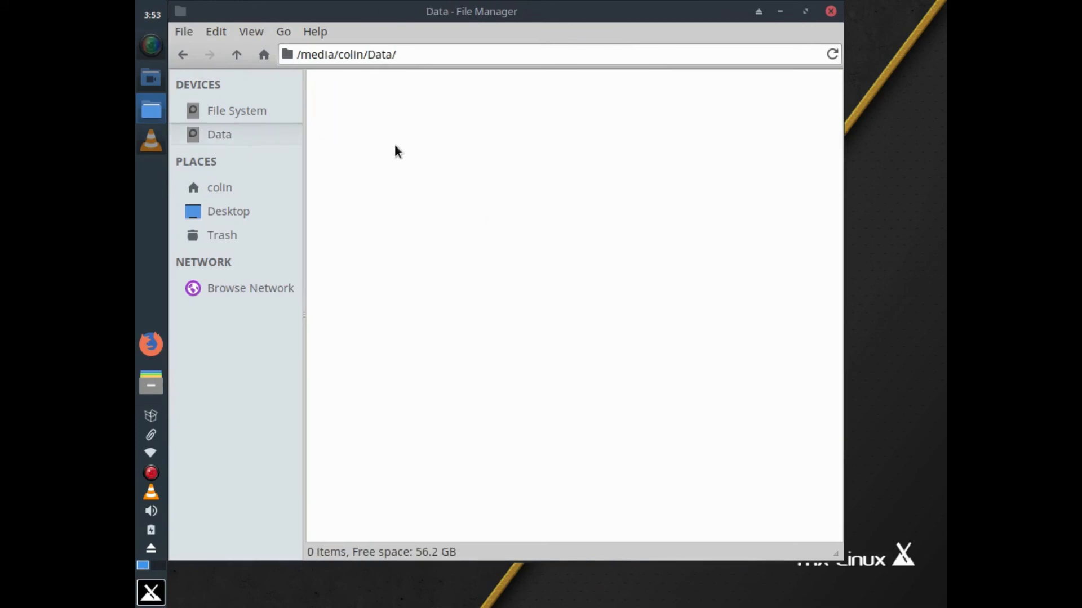
pyautogui.rightClick(395, 145)
pyautogui.click(437, 488)
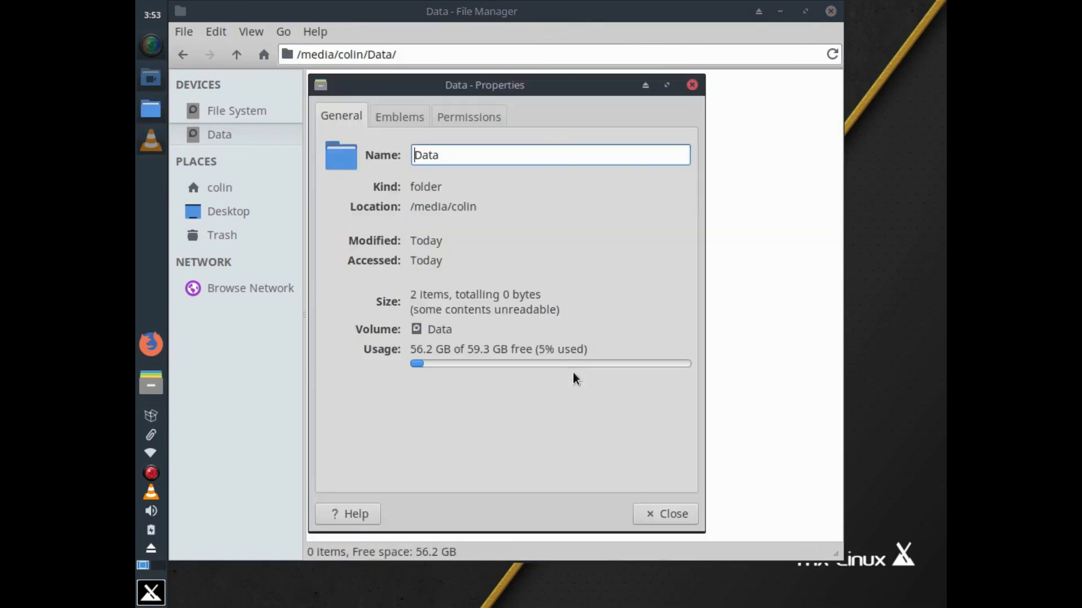
pyautogui.click(490, 116)
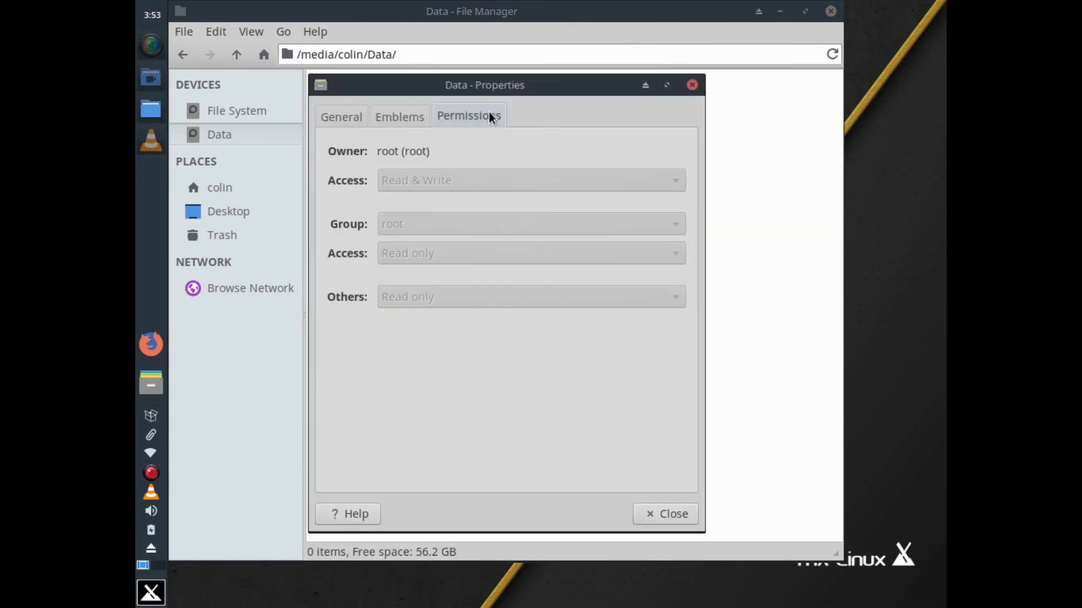
pyautogui.click(662, 512)
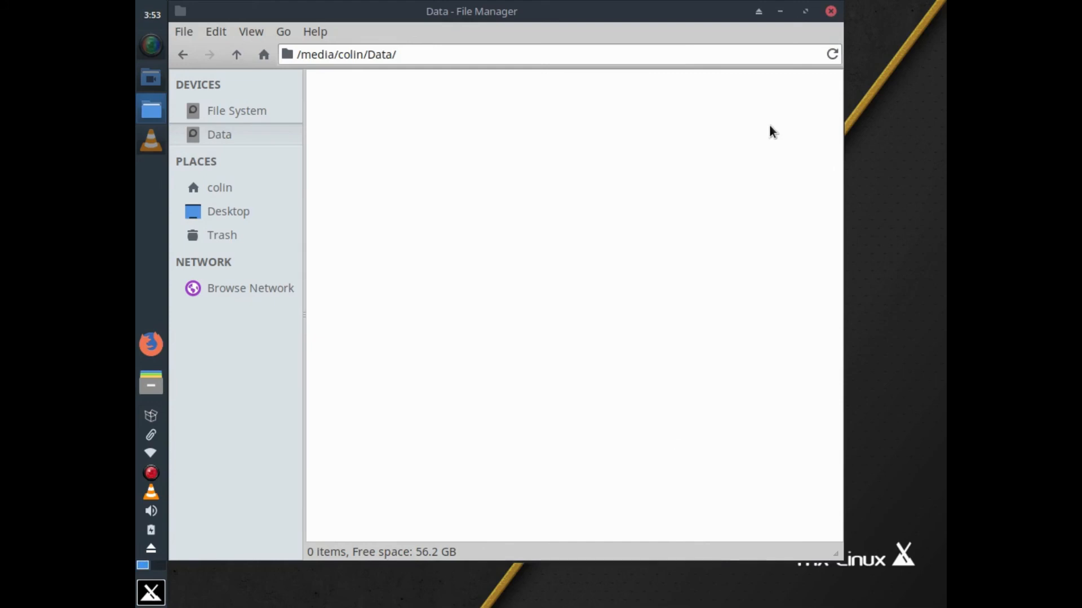
# Reopen a regular file manager on the Data partition, checking its right-click menu along the way
pyautogui.click(830, 12)
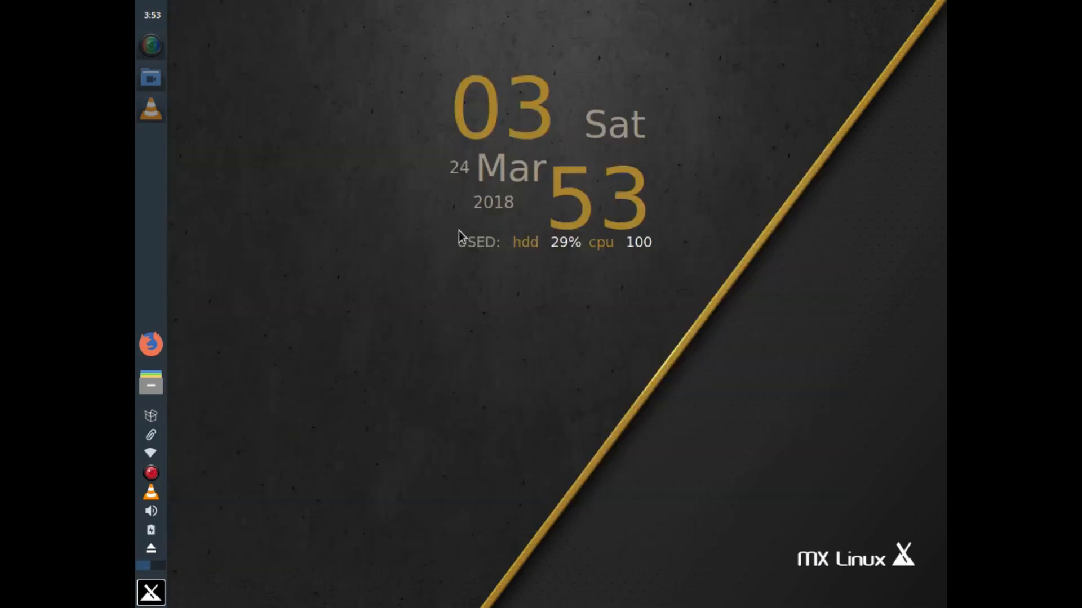
pyautogui.click(152, 384)
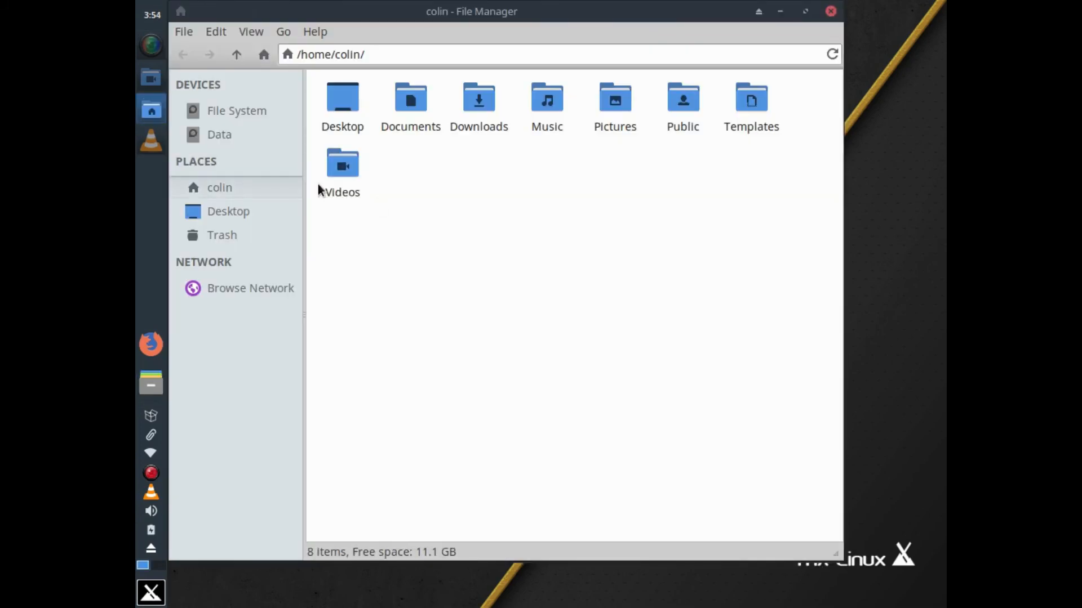
pyautogui.click(224, 132)
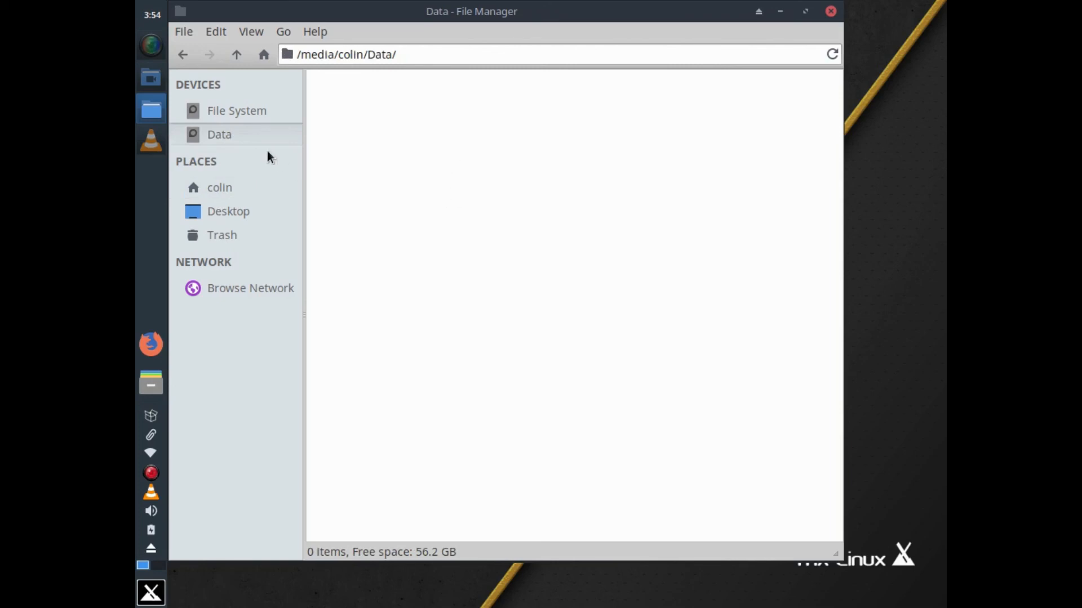
pyautogui.rightClick(434, 108)
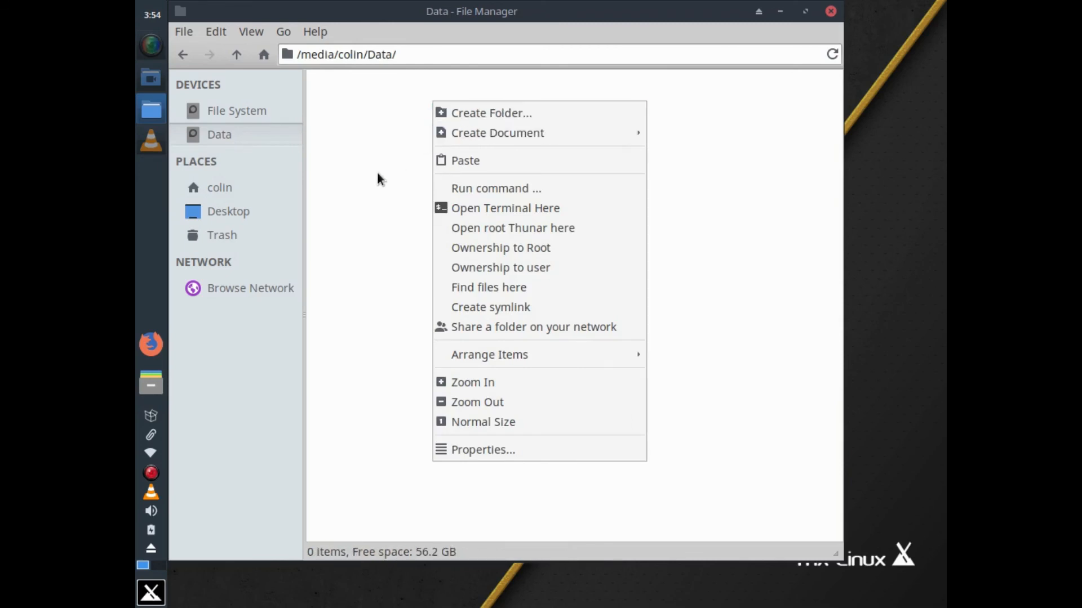
pyautogui.click(337, 369)
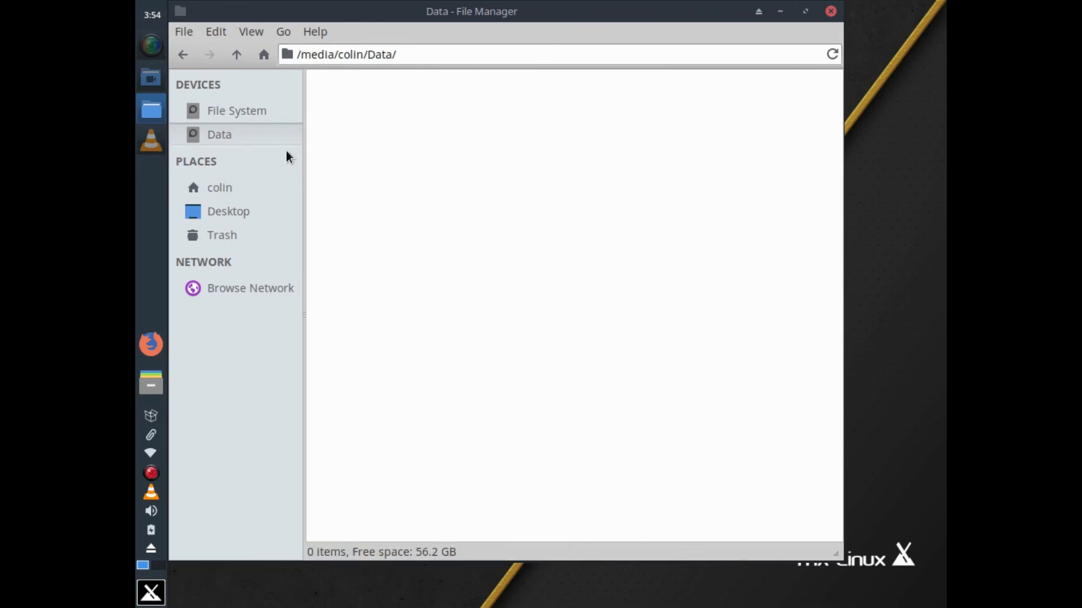
pyautogui.click(831, 11)
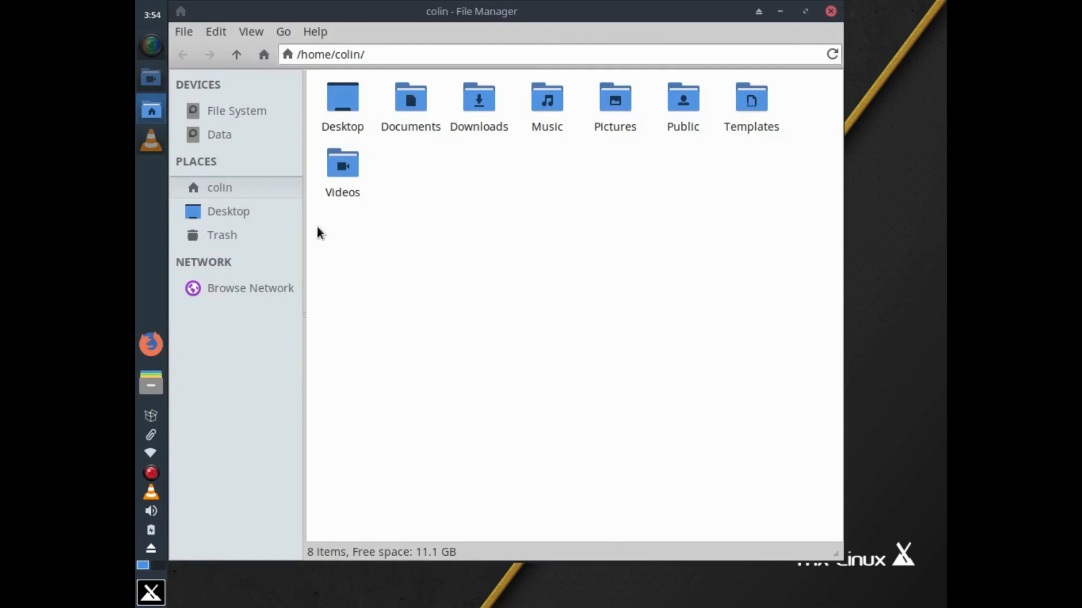
pyautogui.click(221, 140)
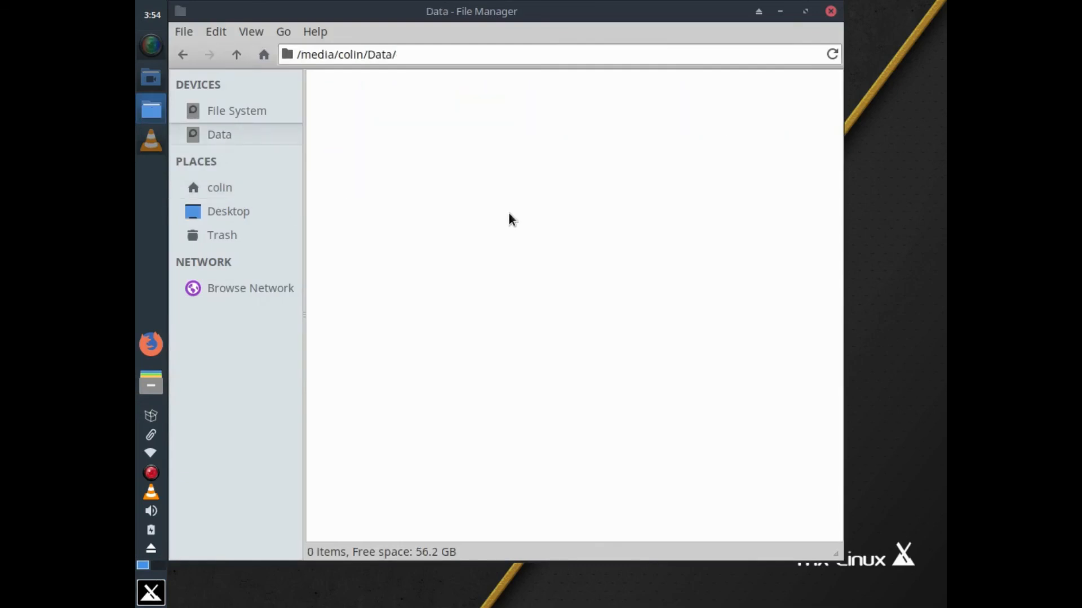
# Create two new folders, Documents and Downloads, on the Data partition
pyautogui.rightClick(419, 165)
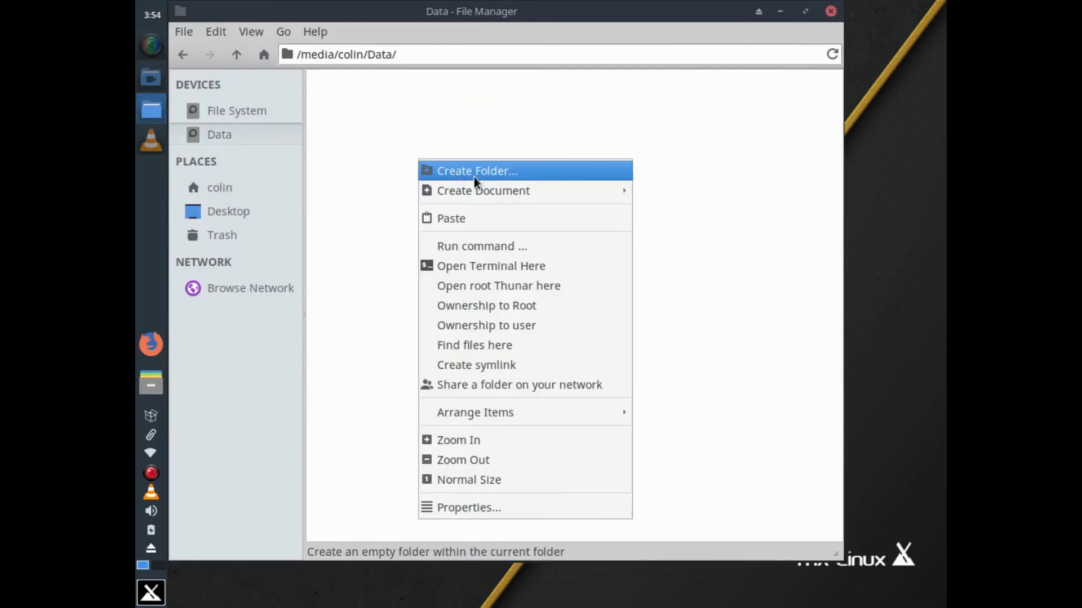
pyautogui.click(475, 171)
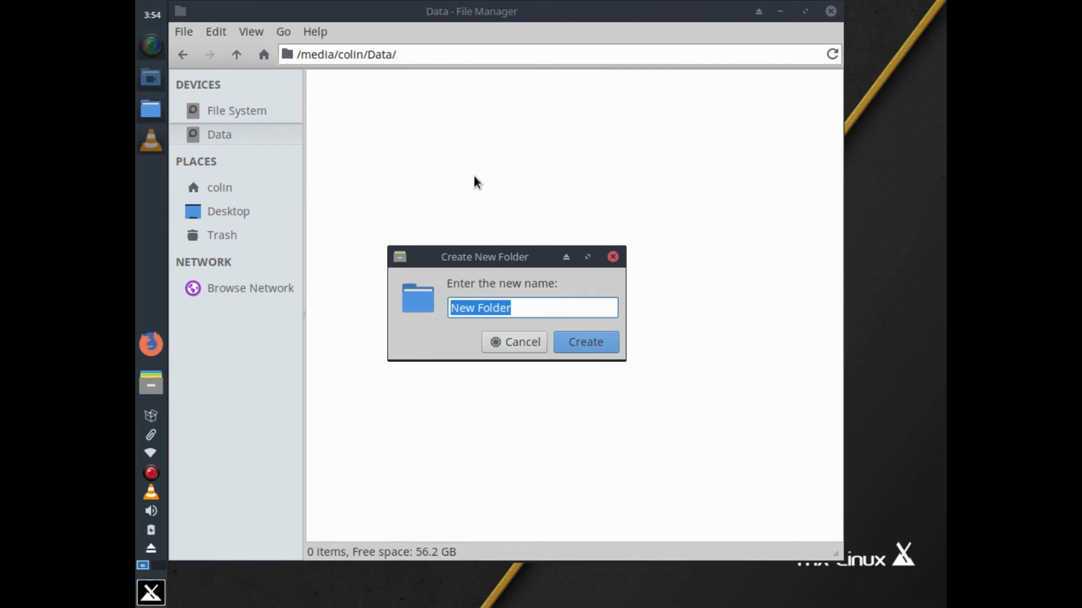
pyautogui.write('Documents')
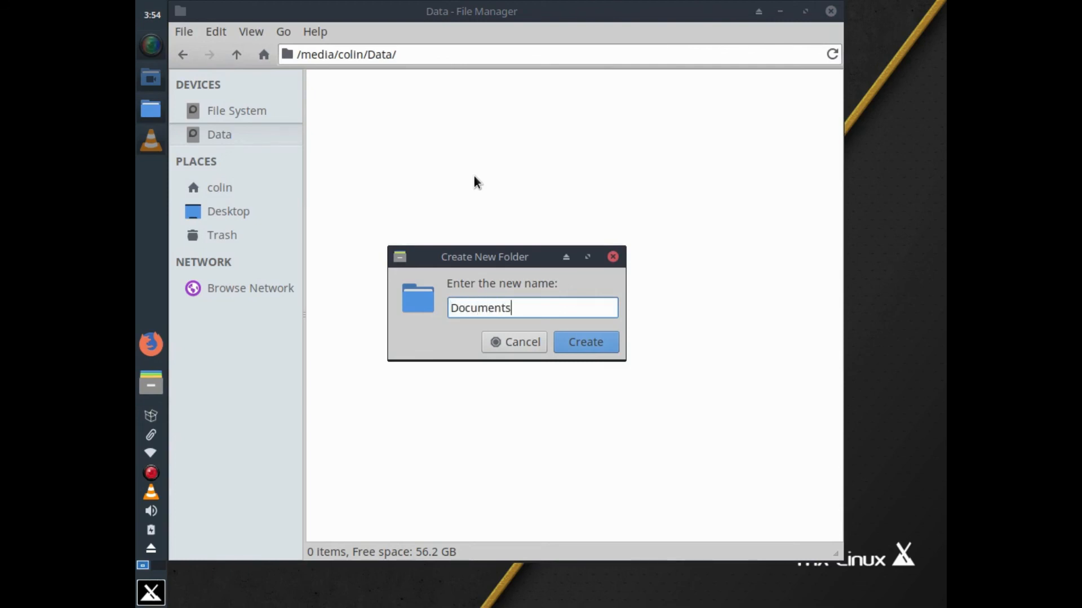
pyautogui.press('Return')
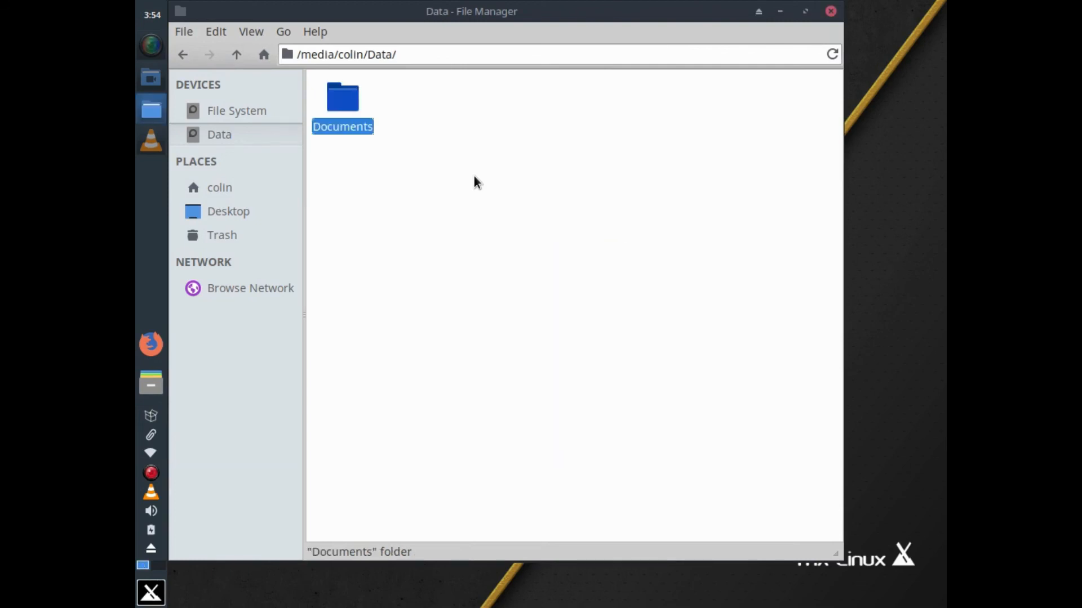
pyautogui.rightClick(469, 103)
pyautogui.click(492, 113)
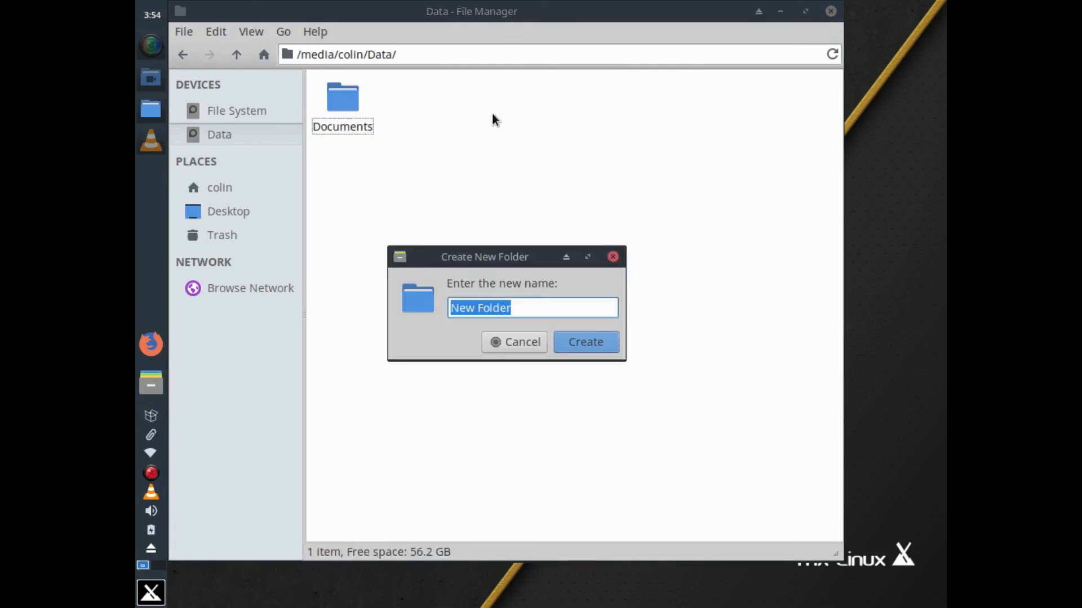
pyautogui.write('Dow')
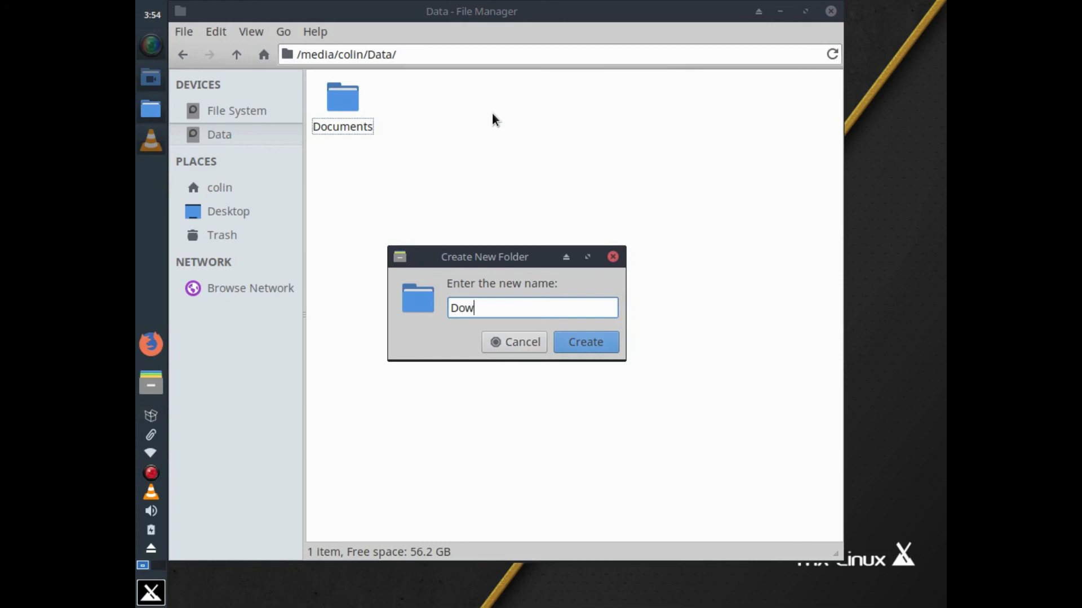
pyautogui.write('nloads')
pyautogui.press('Return')
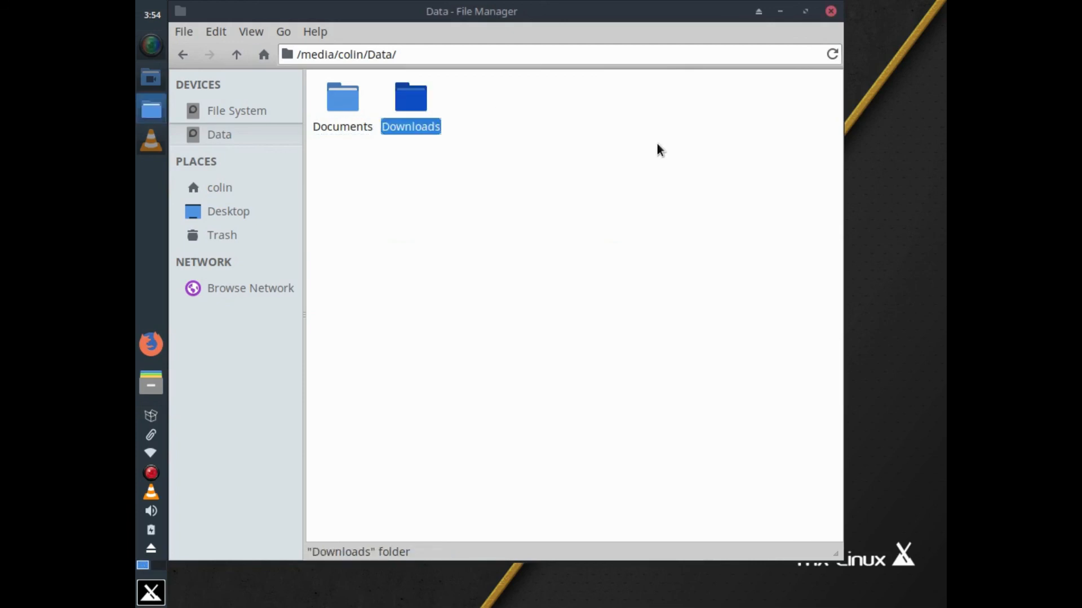
# Reopen the file manager on Data to confirm both folders, then close it
pyautogui.click(831, 11)
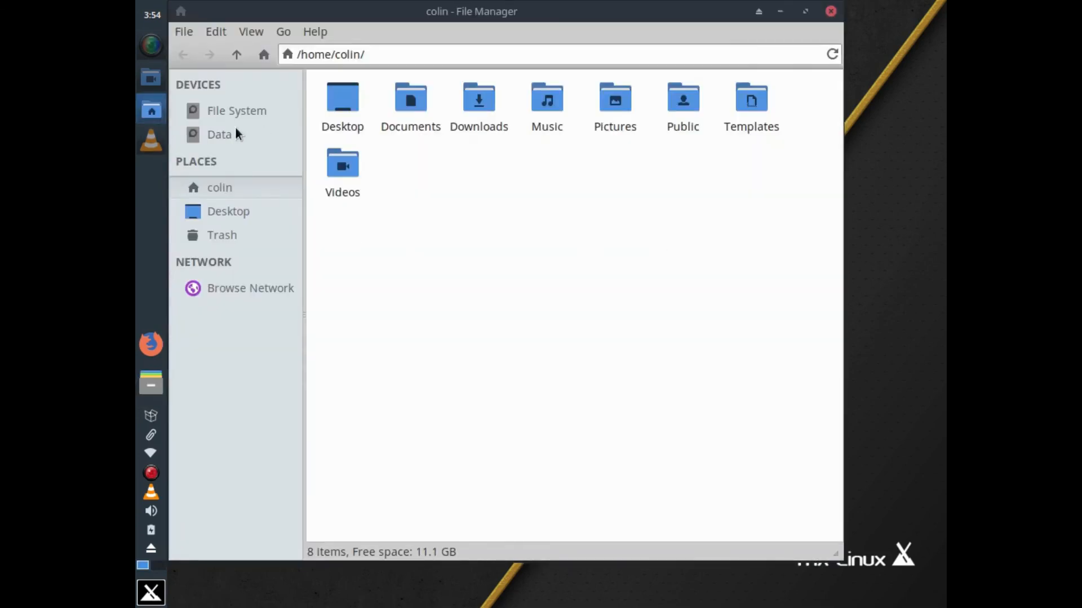
pyautogui.click(231, 134)
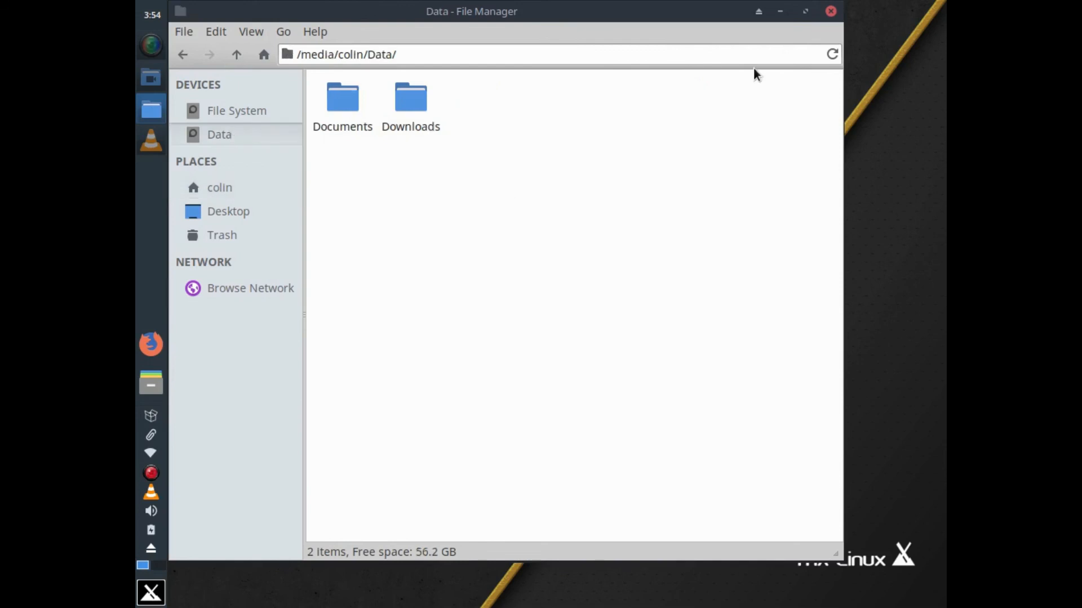
pyautogui.click(831, 12)
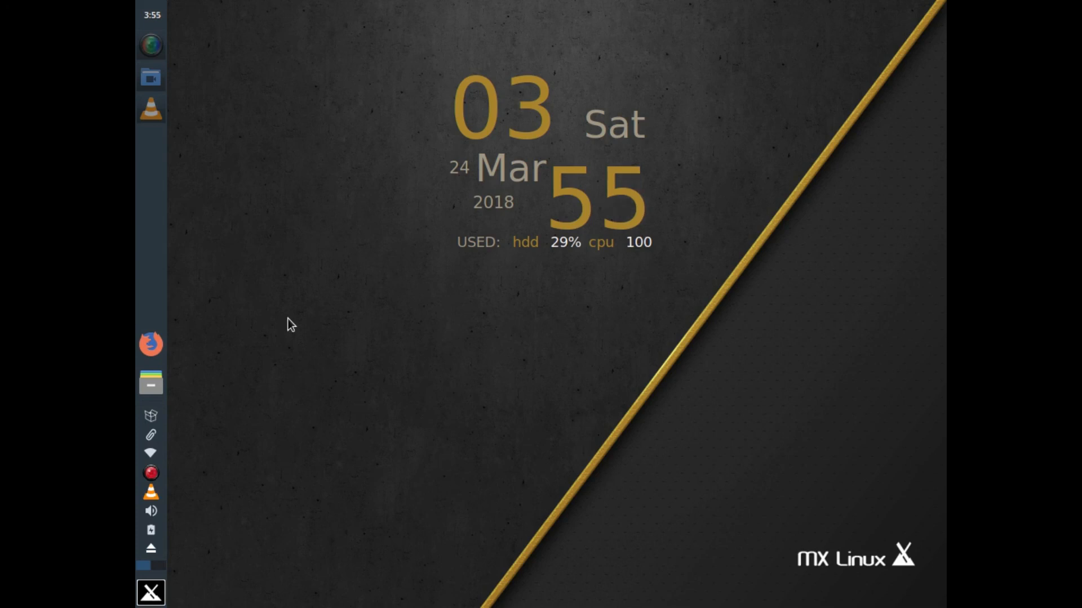
pyautogui.click(152, 598)
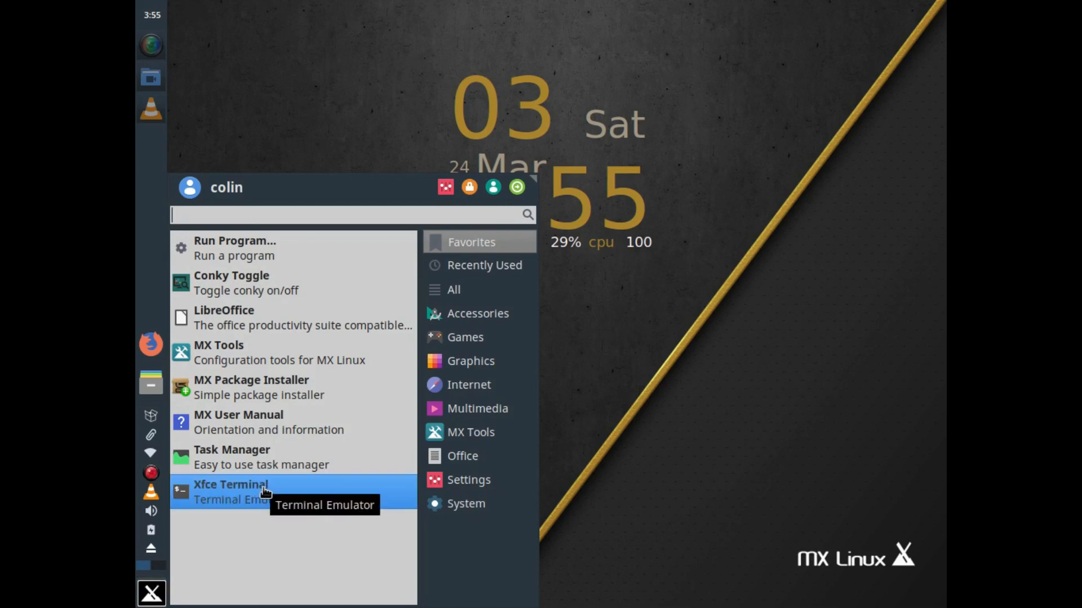
pyautogui.write('tu')
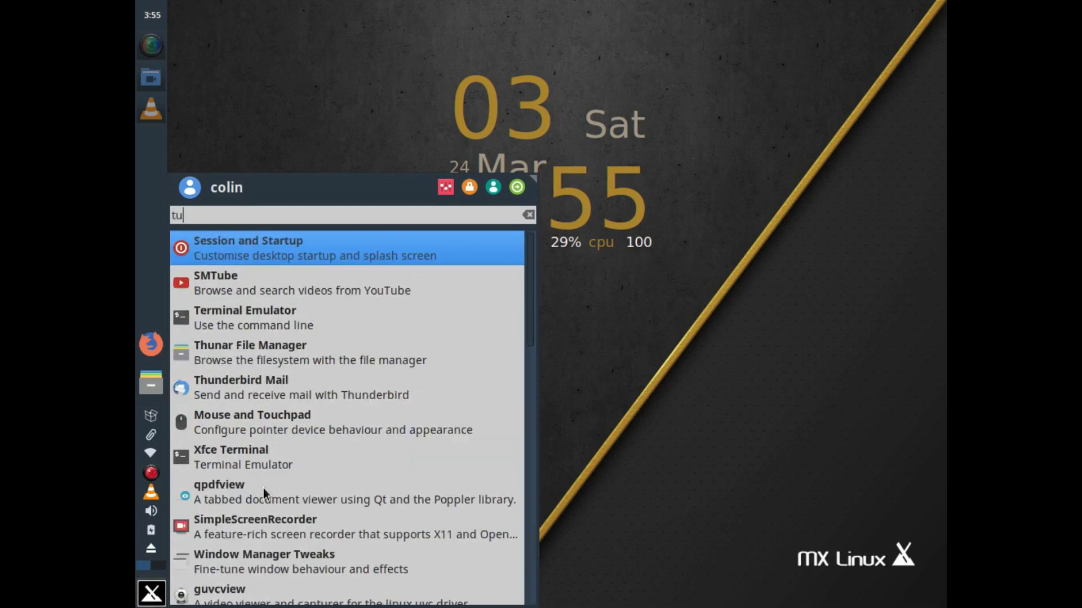
pyautogui.write('b')
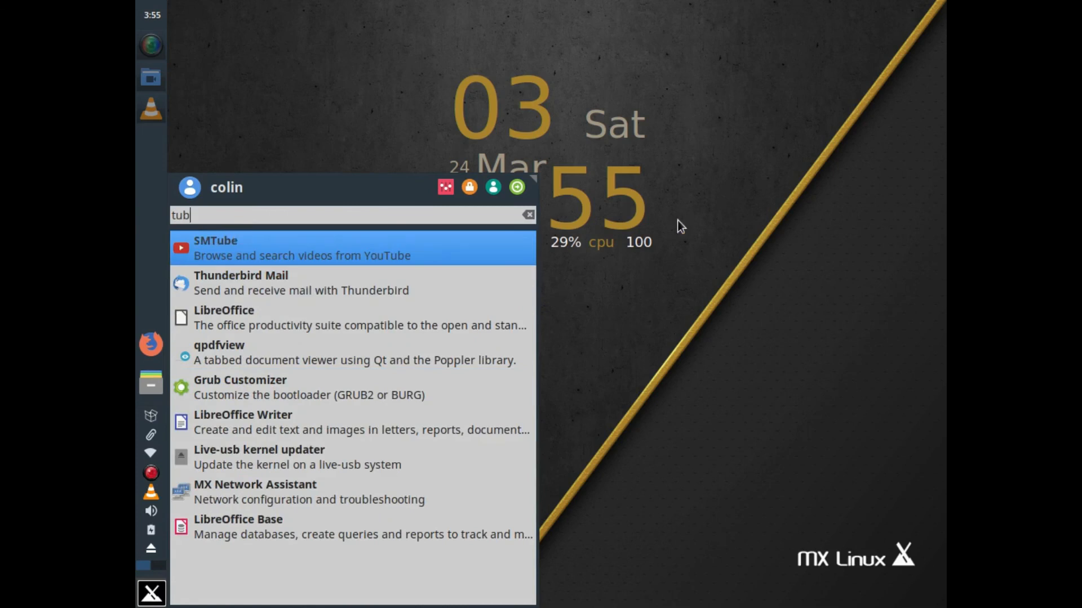
pyautogui.click(678, 221)
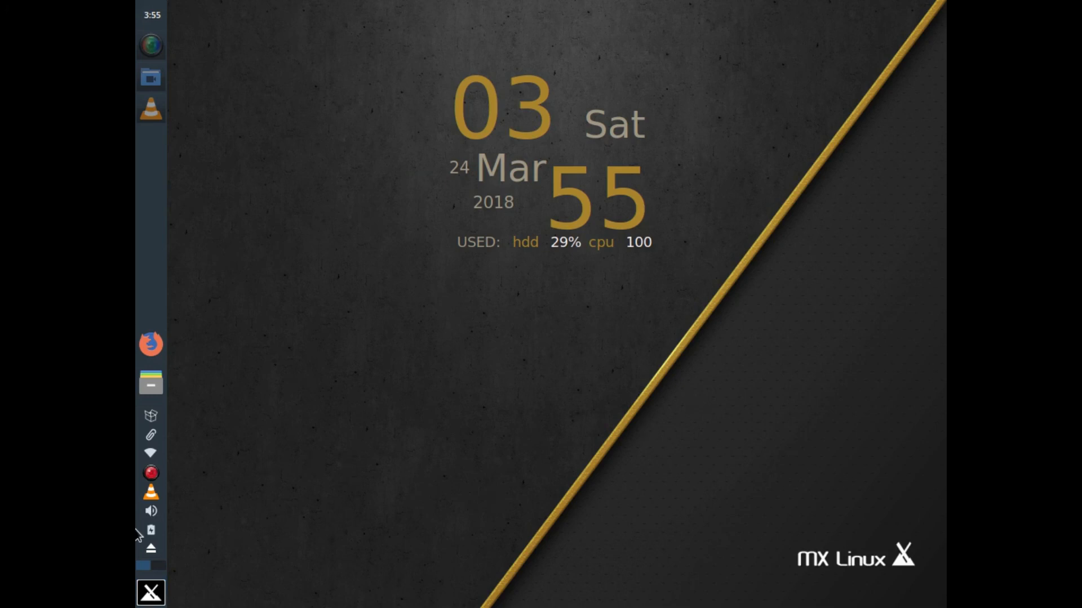
# Review Playback, Output, Input and Configuration tabs in PulseAudio Volume Control, then launch Xfce Terminal
pyautogui.rightClick(151, 511)
pyautogui.click(204, 518)
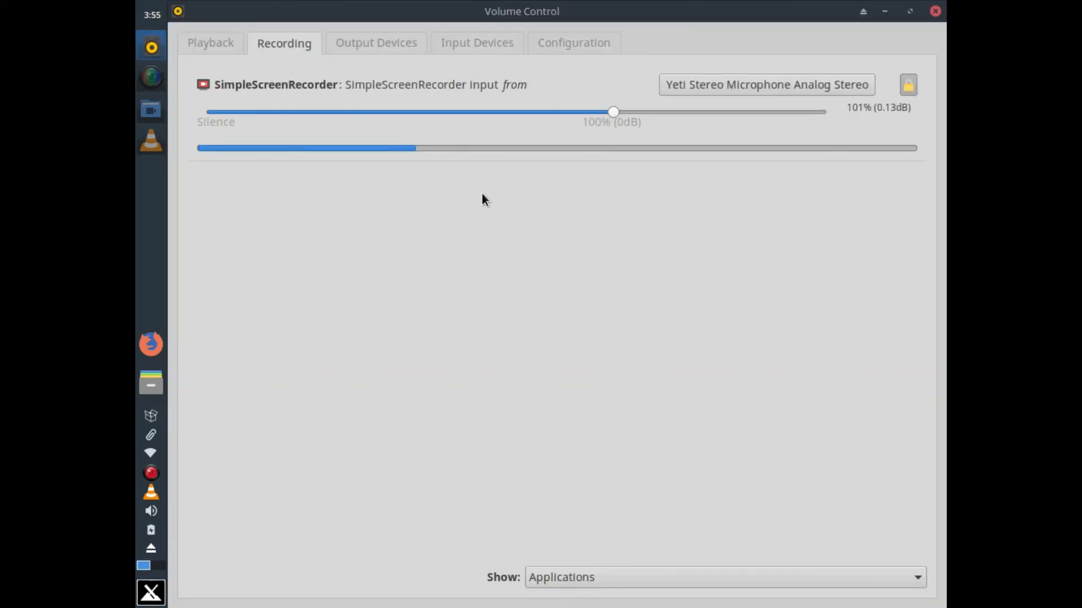
pyautogui.click(374, 45)
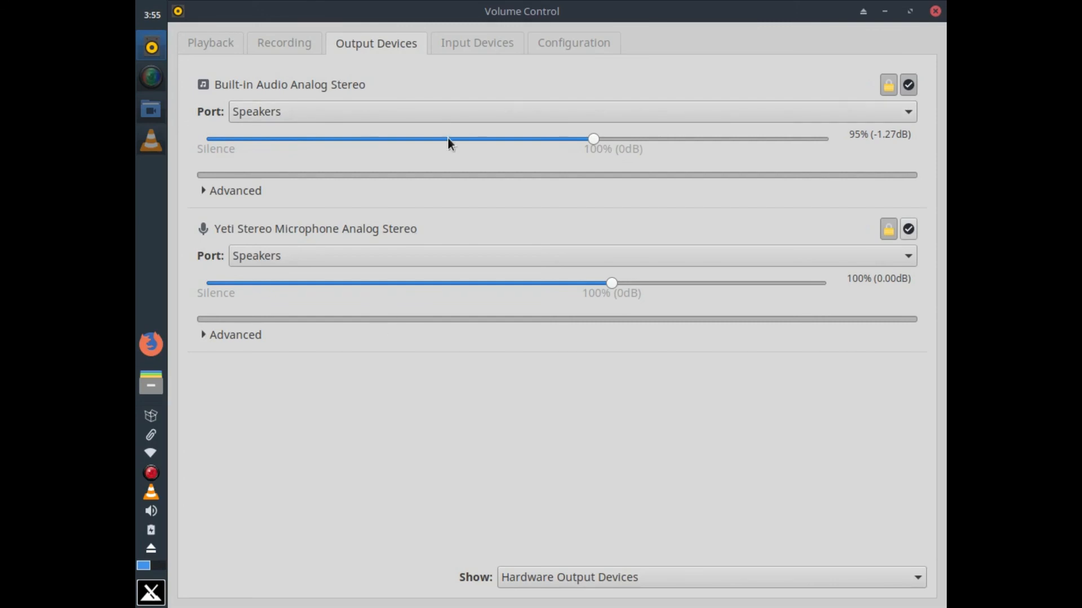
pyautogui.click(201, 46)
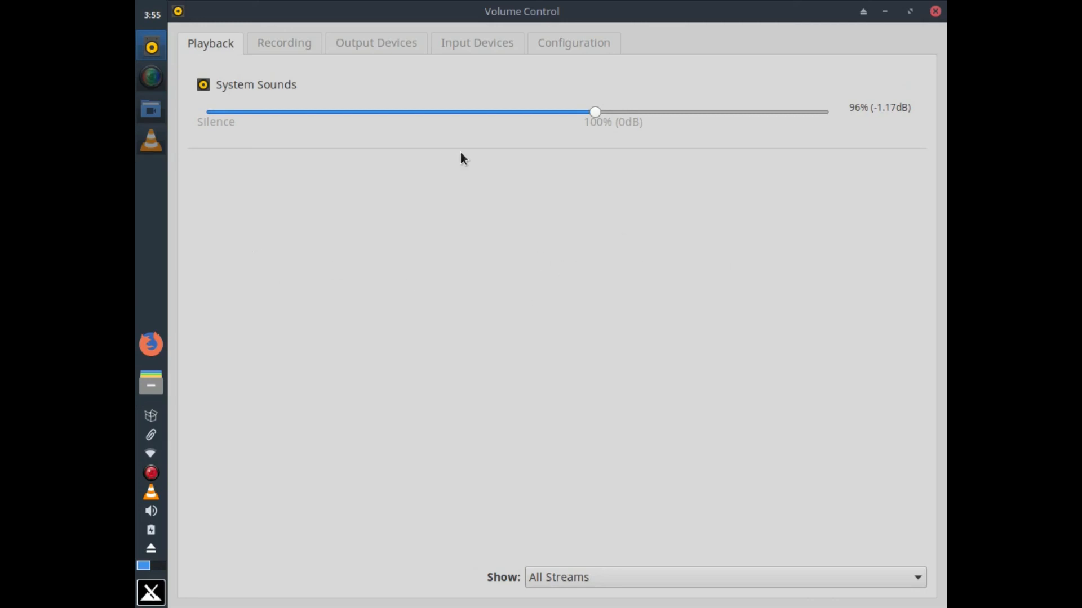
pyautogui.click(567, 49)
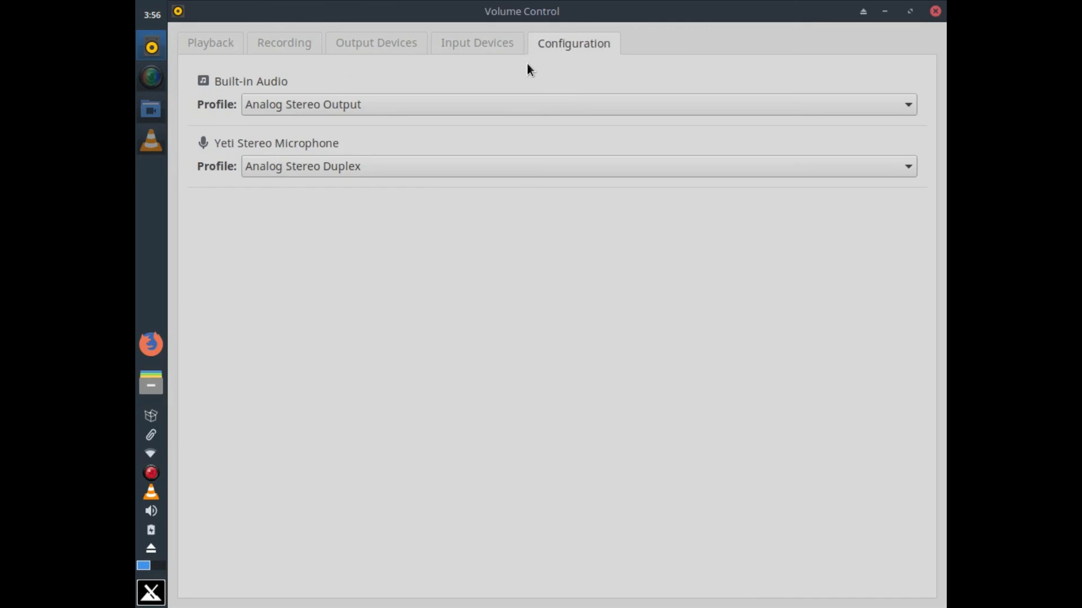
pyautogui.click(482, 45)
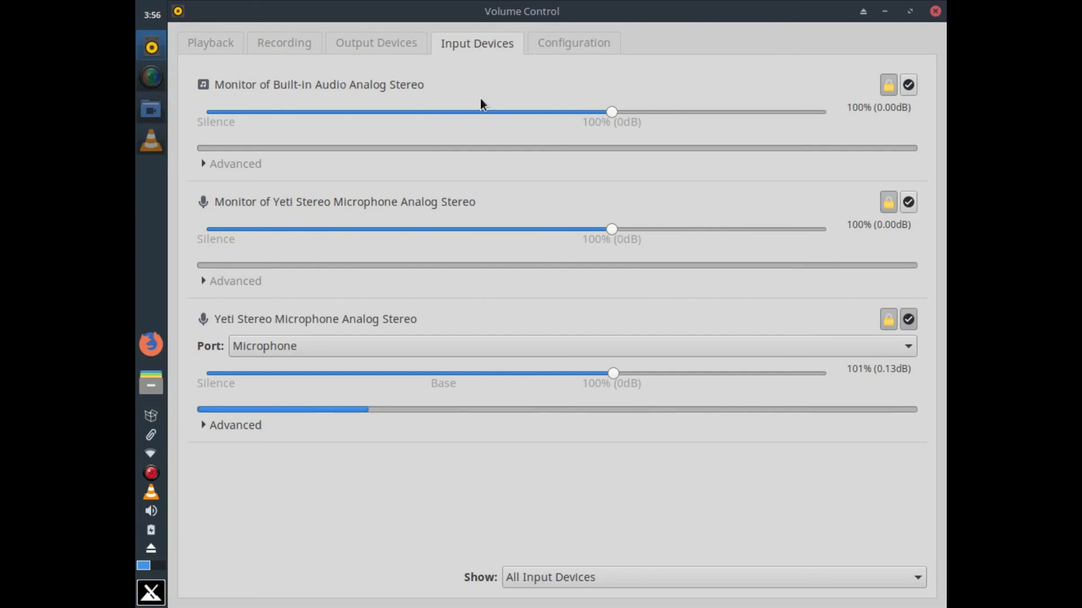
pyautogui.click(553, 45)
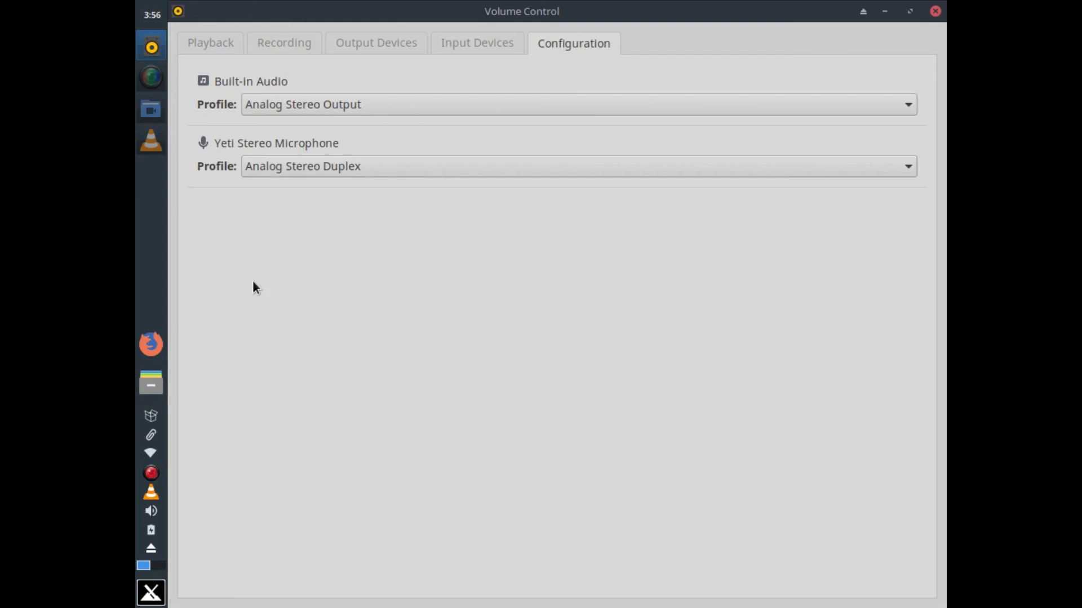
pyautogui.click(151, 593)
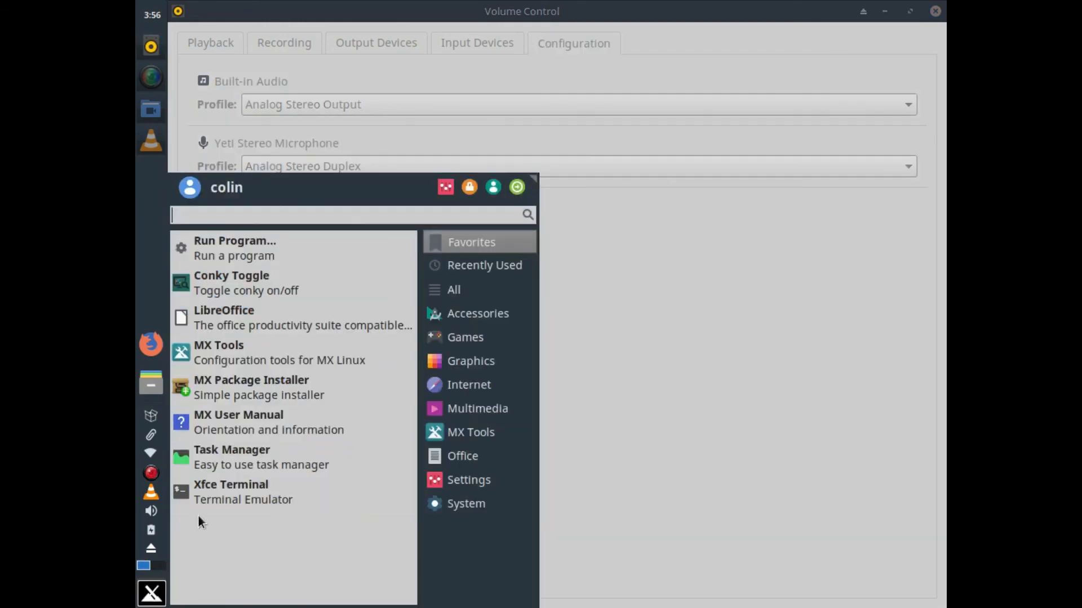
pyautogui.click(238, 492)
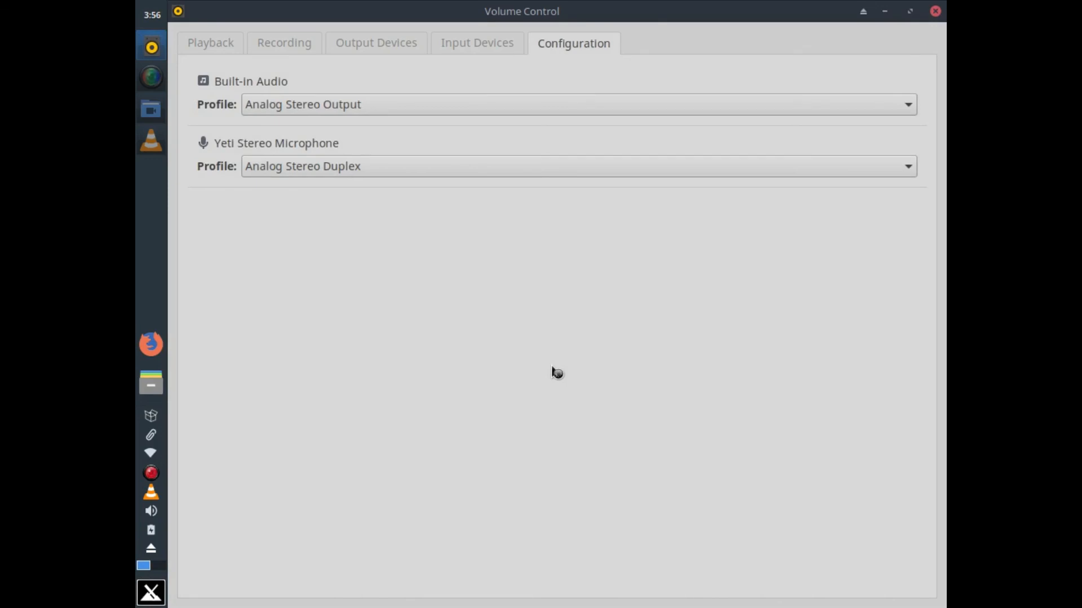
# In alsamixer, view all playback and capture levels for the HDA Intel card, then exit
pyautogui.write('a')
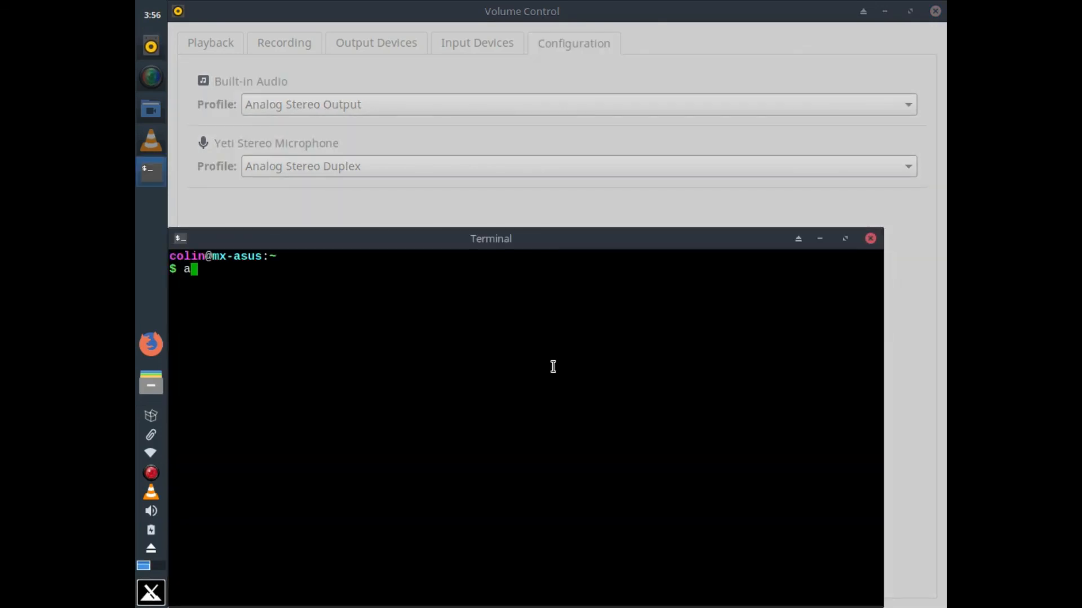
pyautogui.write('lsamixer')
pyautogui.press('Return')
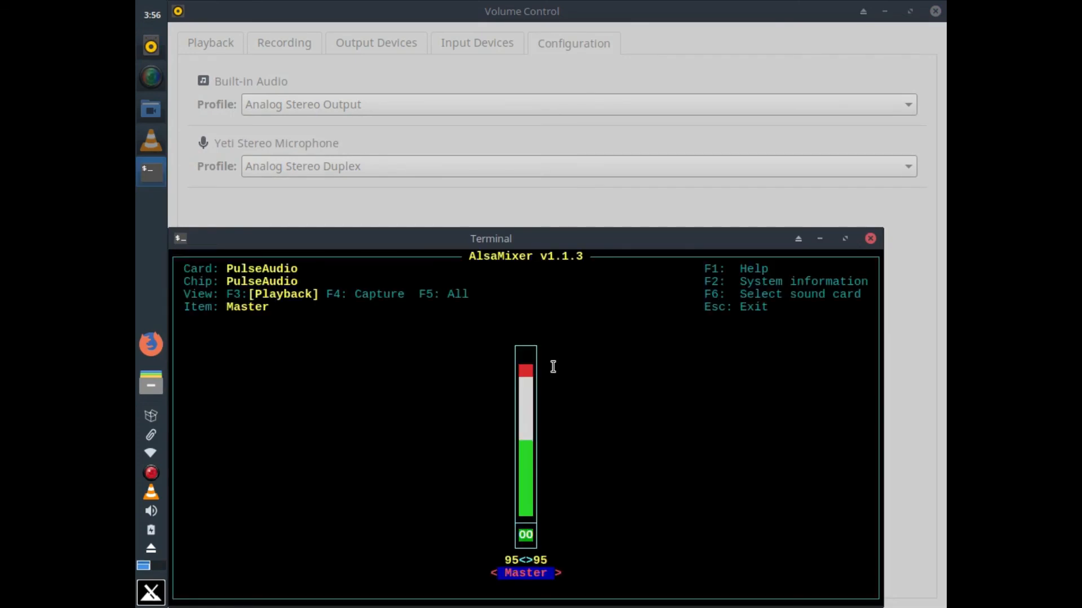
pyautogui.press('F5')
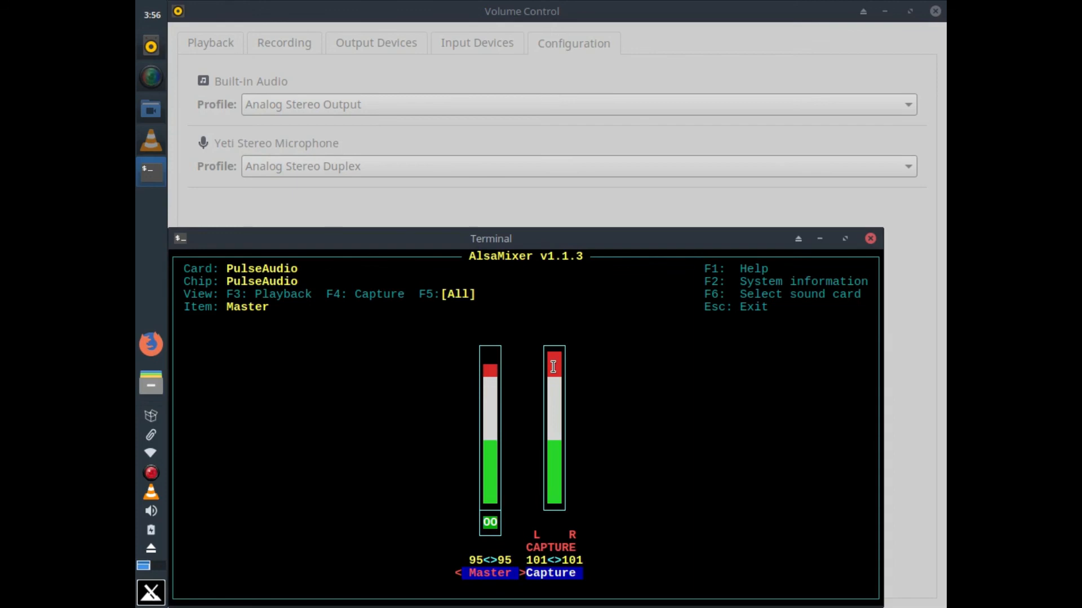
pyautogui.press('F6')
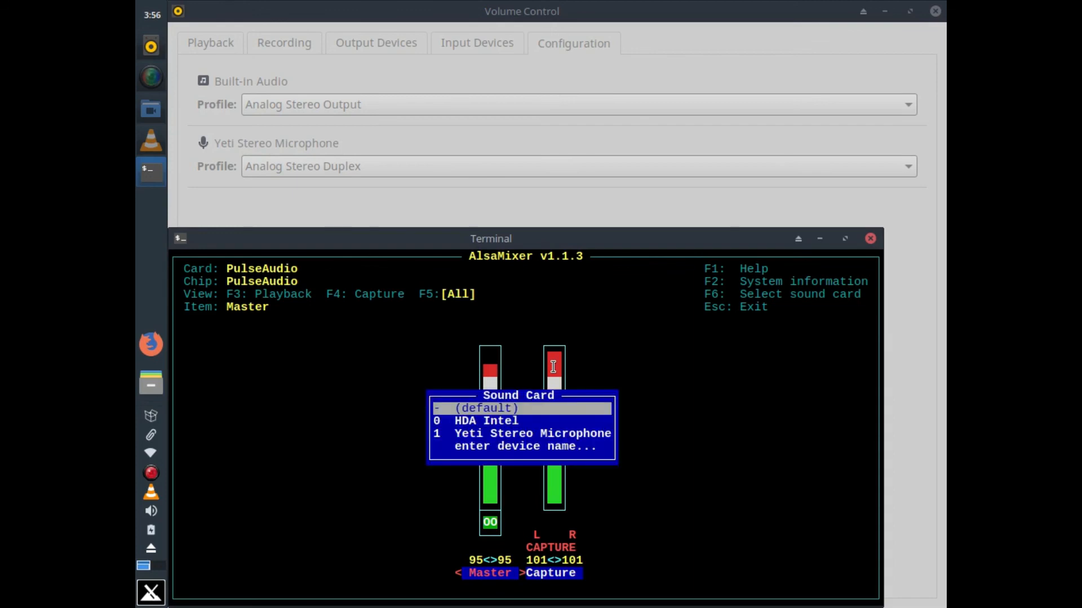
pyautogui.press('Down')
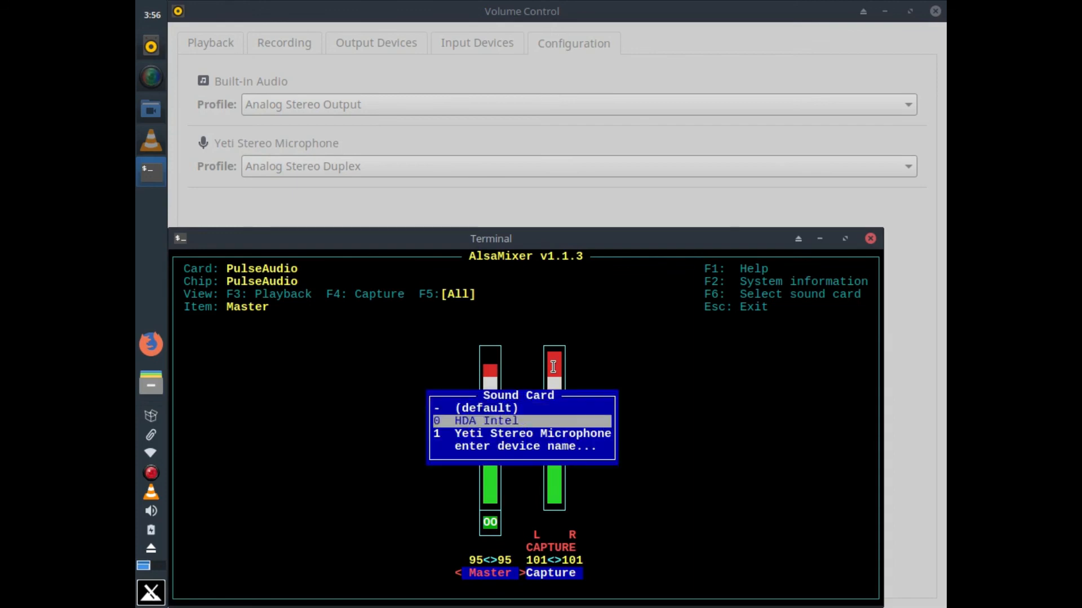
pyautogui.press('Return')
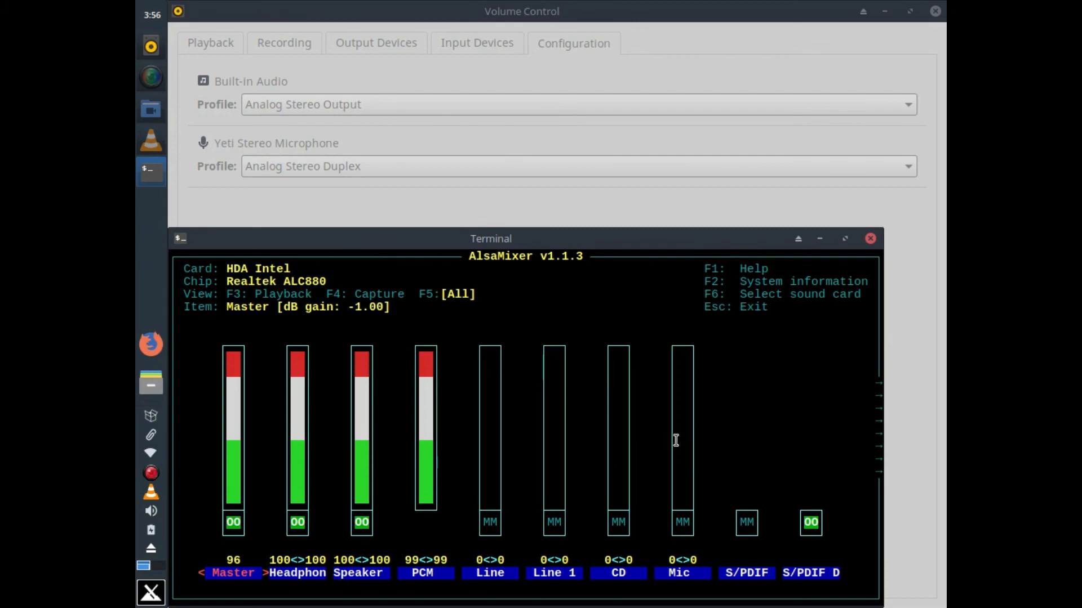
pyautogui.press('Escape')
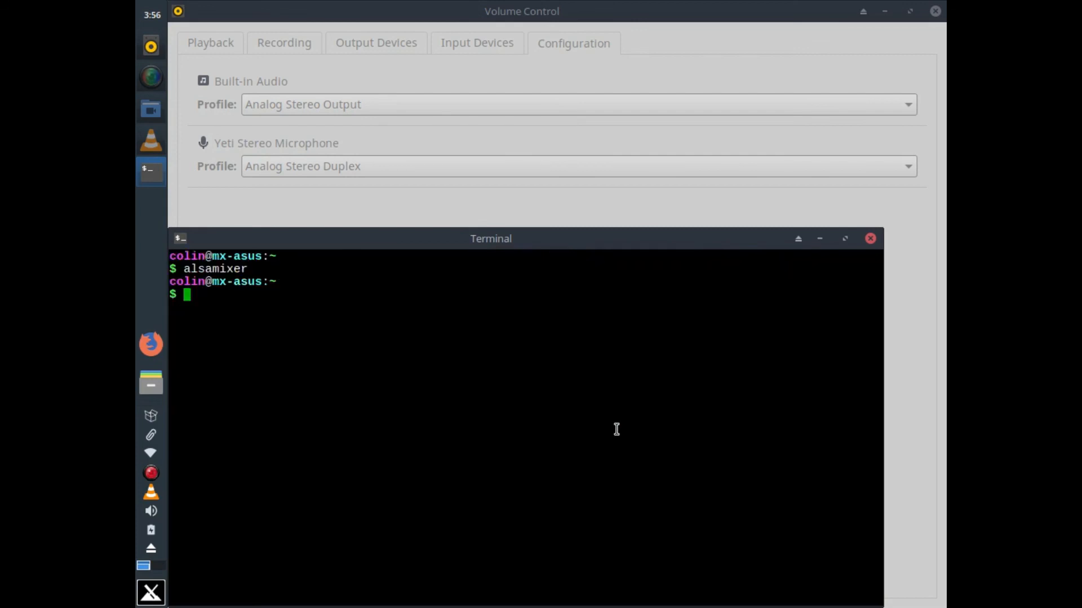
# Rerun sudo alsactl init to reinitialise sound, then close Terminal and Volume Control
pyautogui.press('Up')
pyautogui.press('Up')
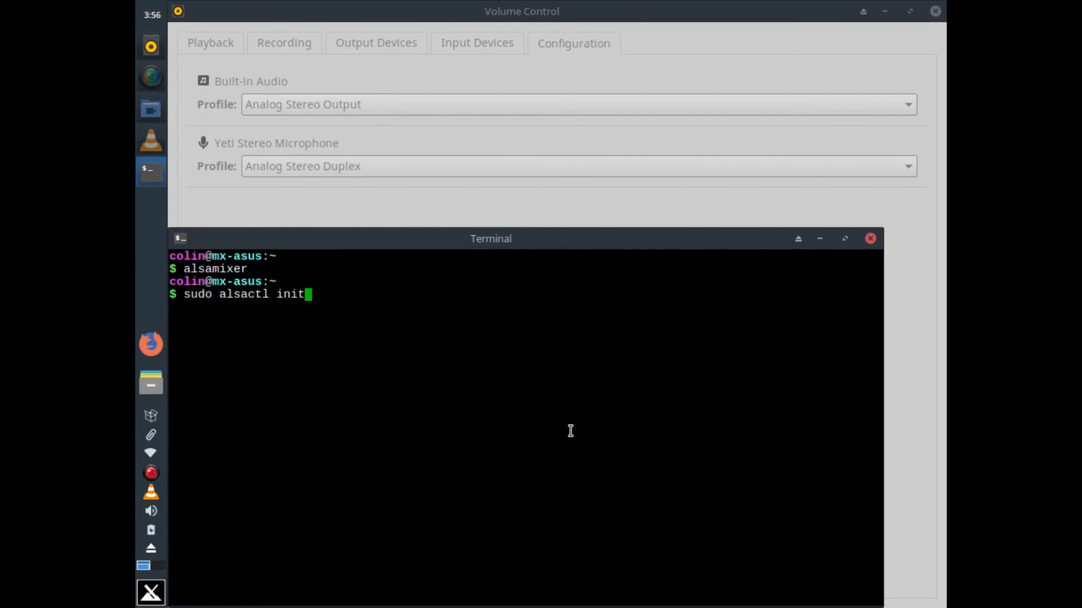
pyautogui.press('Return')
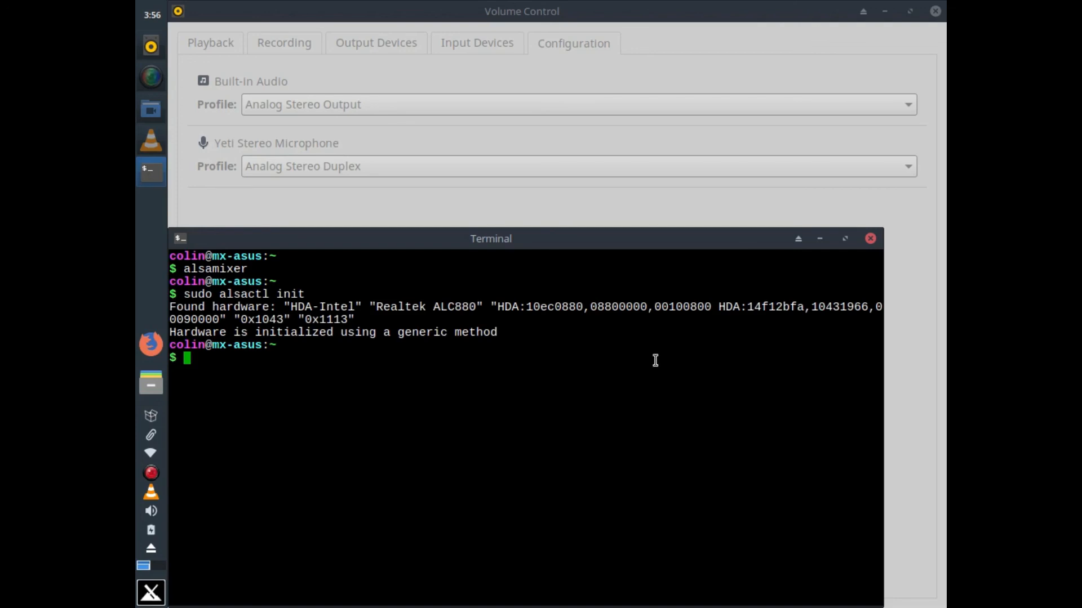
pyautogui.click(870, 235)
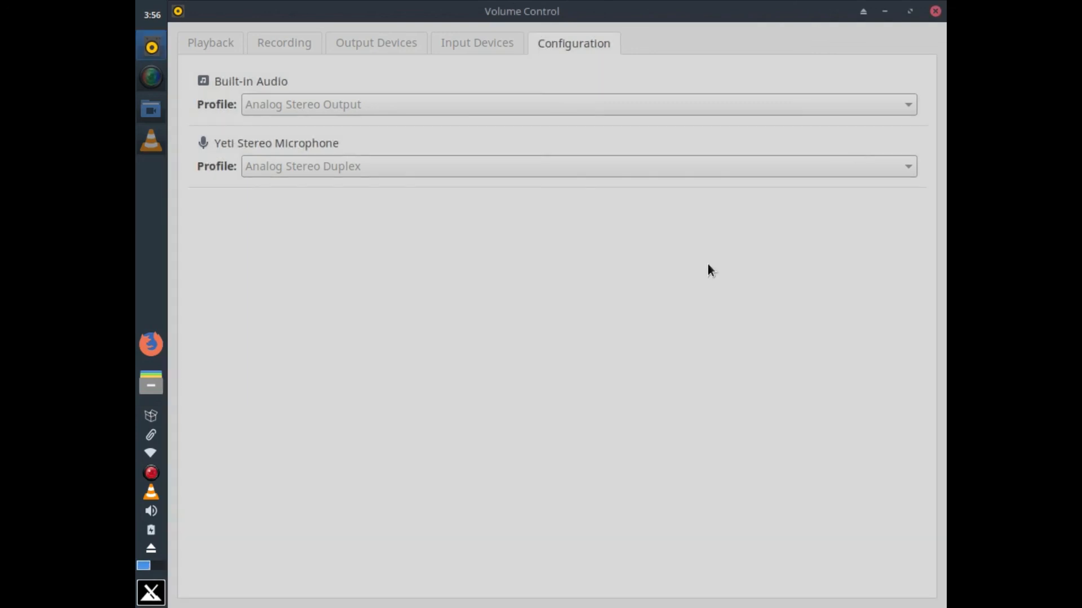
pyautogui.click(935, 11)
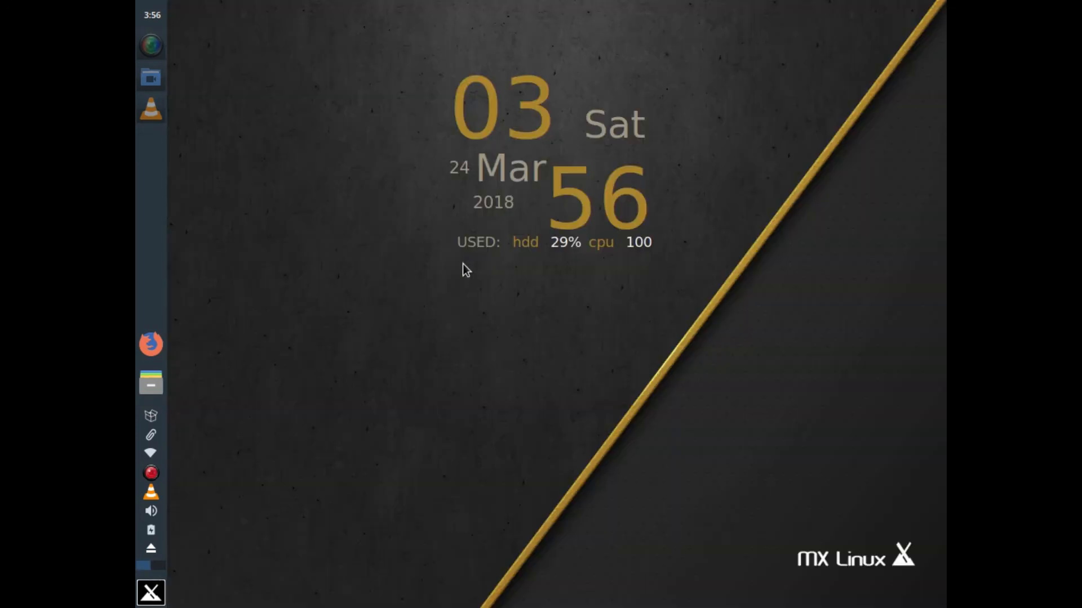